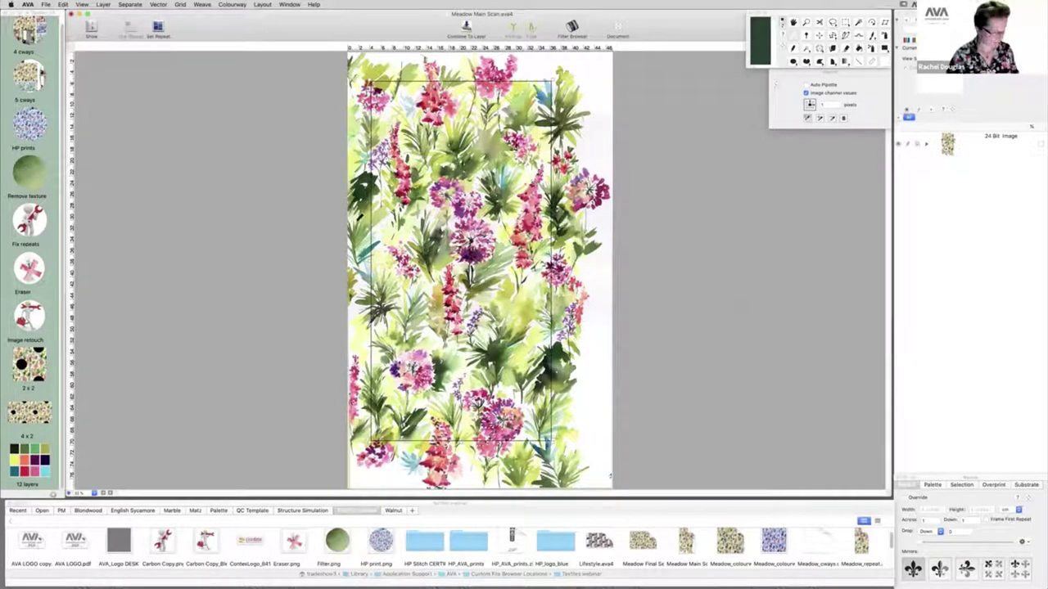
# Step: Retouch the background beside the dark green leaf near the lower crop edge using the Image retouch preset (Carbon Copy Blended, Relative source)
pyautogui.moveTo(353, 324); pyautogui.dragTo(501, 483)
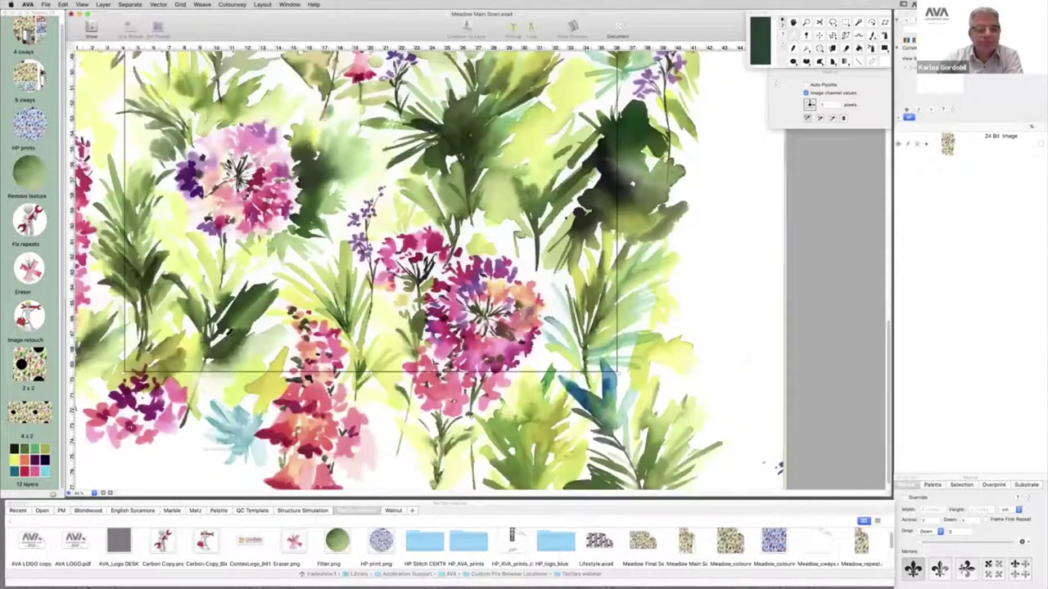
pyautogui.moveTo(230, 330); pyautogui.dragTo(363, 323)
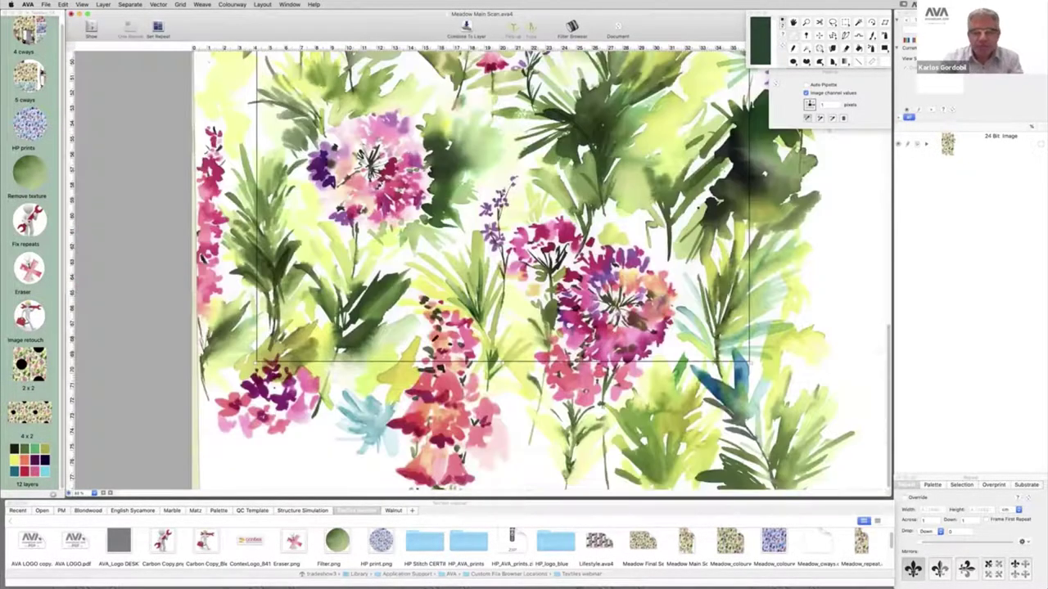
pyautogui.scroll(2, 366, 325)
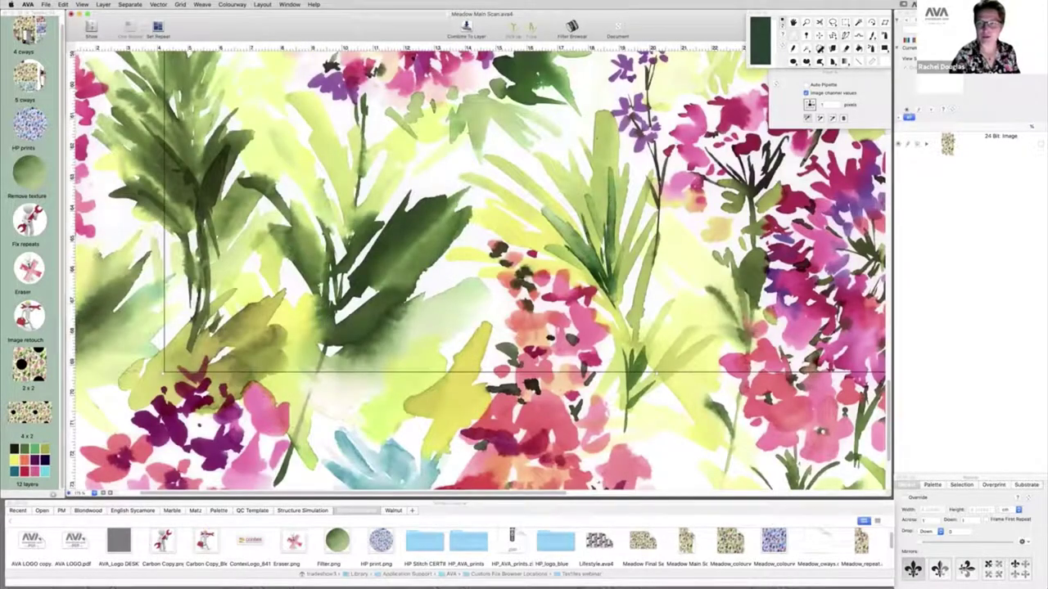
pyautogui.click(820, 49)
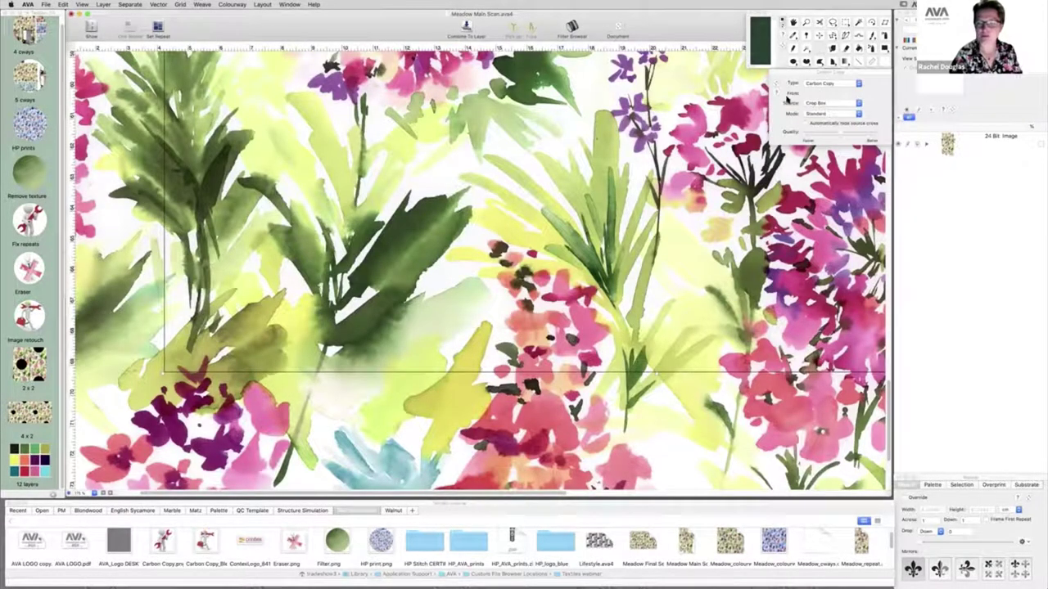
pyautogui.moveTo(29, 316)
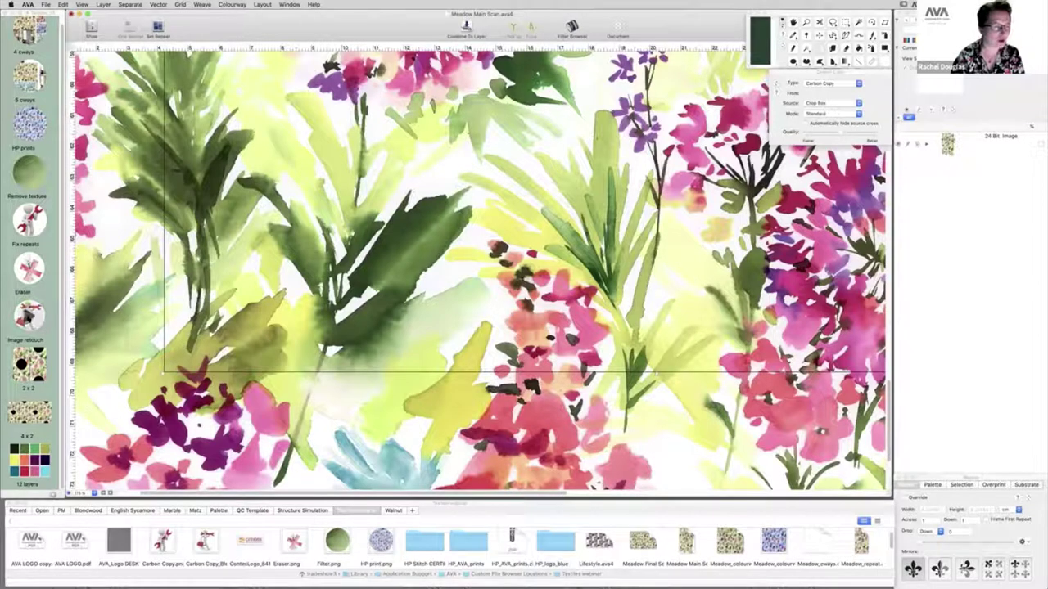
pyautogui.click(28, 316)
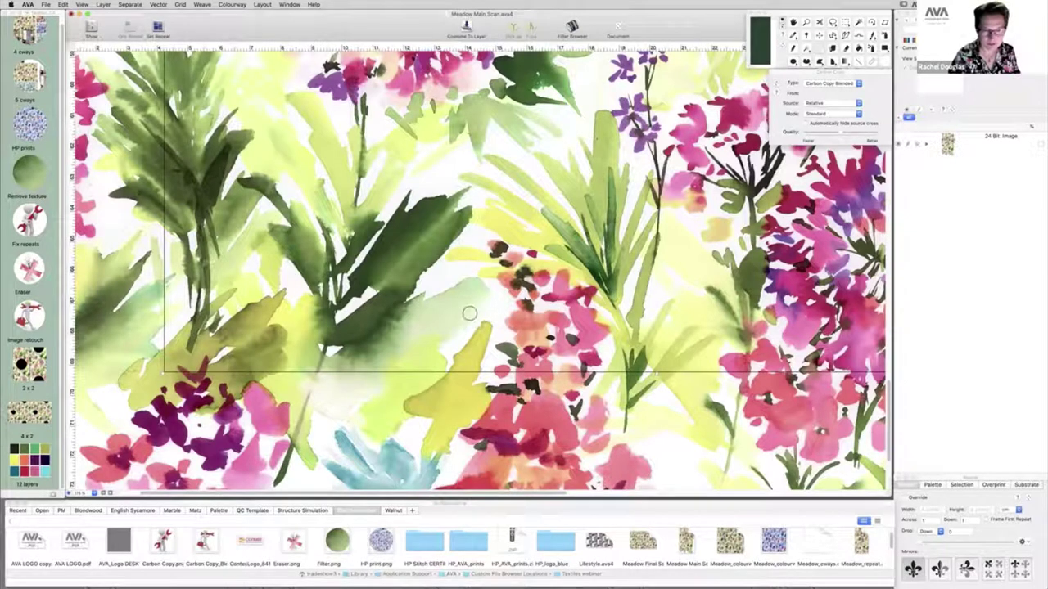
pyautogui.keyDown('alt'); pyautogui.click(469, 312); pyautogui.keyUp('alt')
pyautogui.moveTo(440, 325)
pyautogui.mouseDown()
pyautogui.moveTo(407, 309)
pyautogui.moveTo(382, 320)
pyautogui.moveTo(415, 329)
pyautogui.moveTo(436, 316)
pyautogui.mouseUp()
pyautogui.keyDown('alt'); pyautogui.click(368, 189); pyautogui.keyUp('alt')
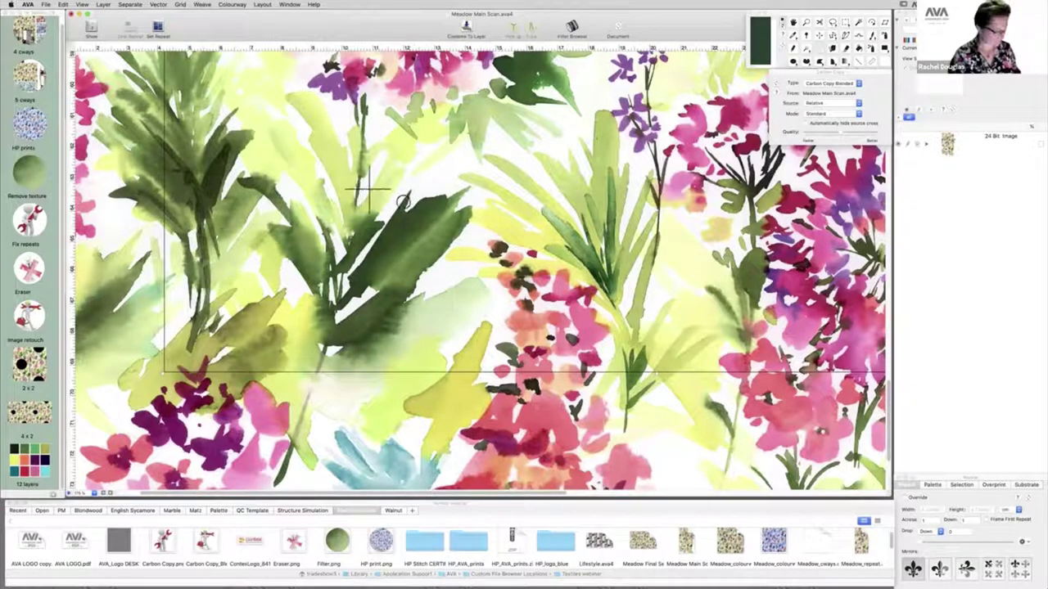
# Step: Apply the Remove texture preset to a rectangular area around the green leaves above the foxglove, and clear the selection
pyautogui.press('m')
pyautogui.moveTo(384, 99); pyautogui.dragTo(617, 350)
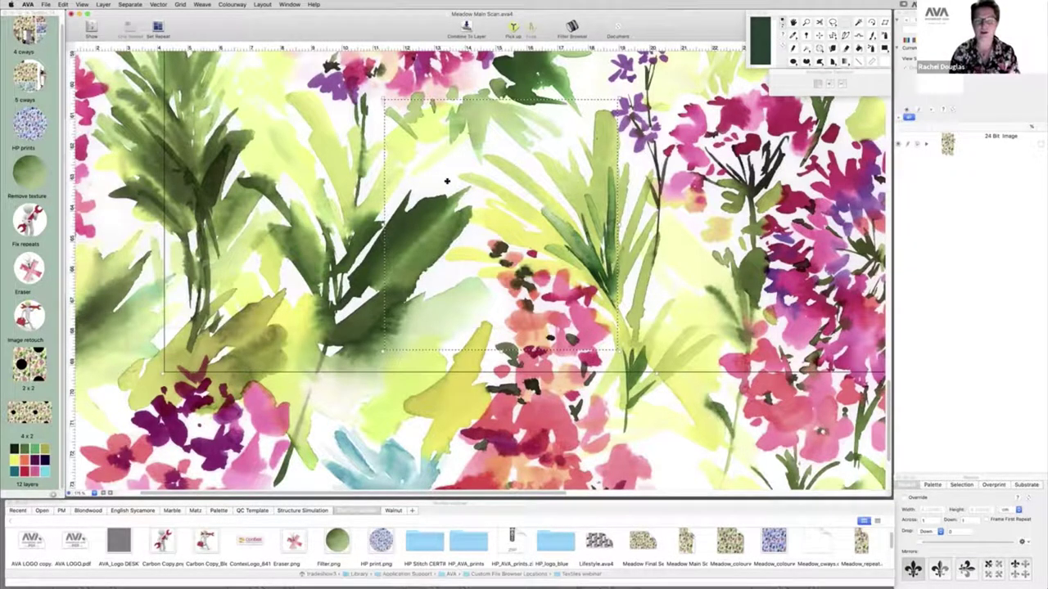
pyautogui.click(27, 172)
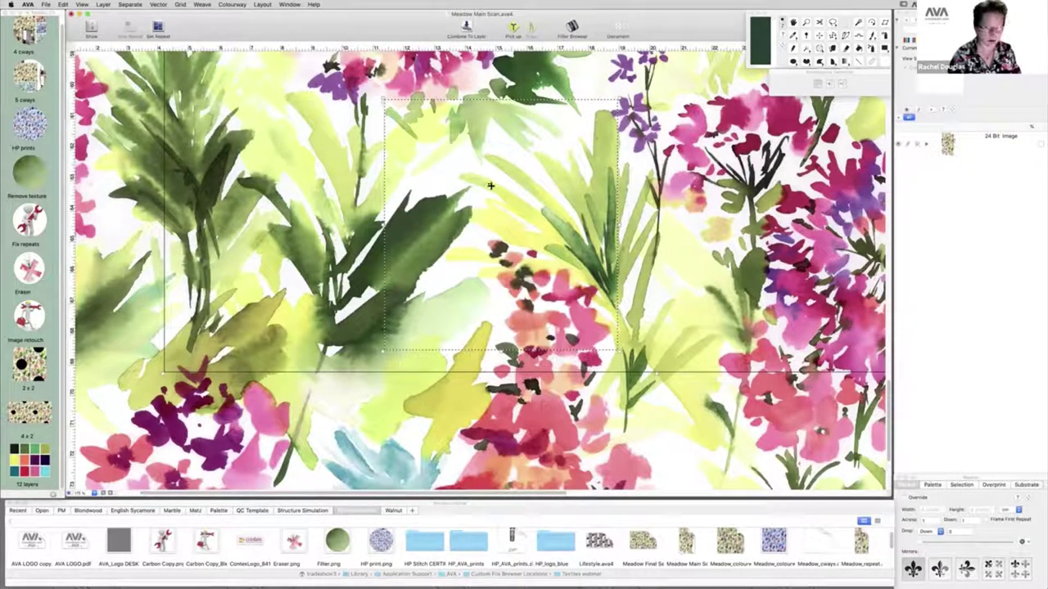
pyautogui.press('super+d')
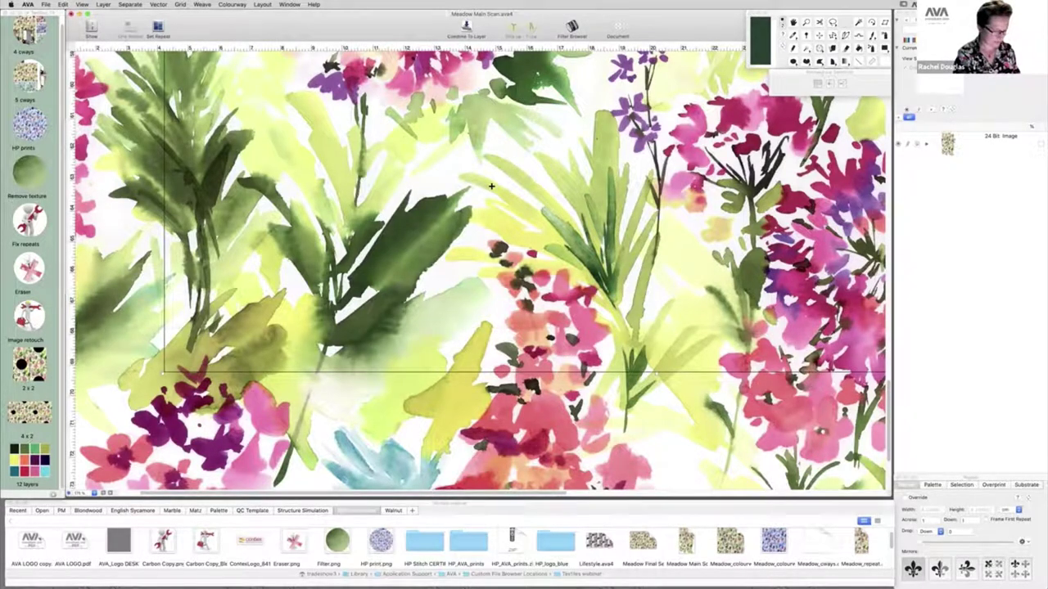
# Step: Set the scan's crop box to 32 cm wide and 64 cm high, and crop it to a new document
pyautogui.press('super+0')
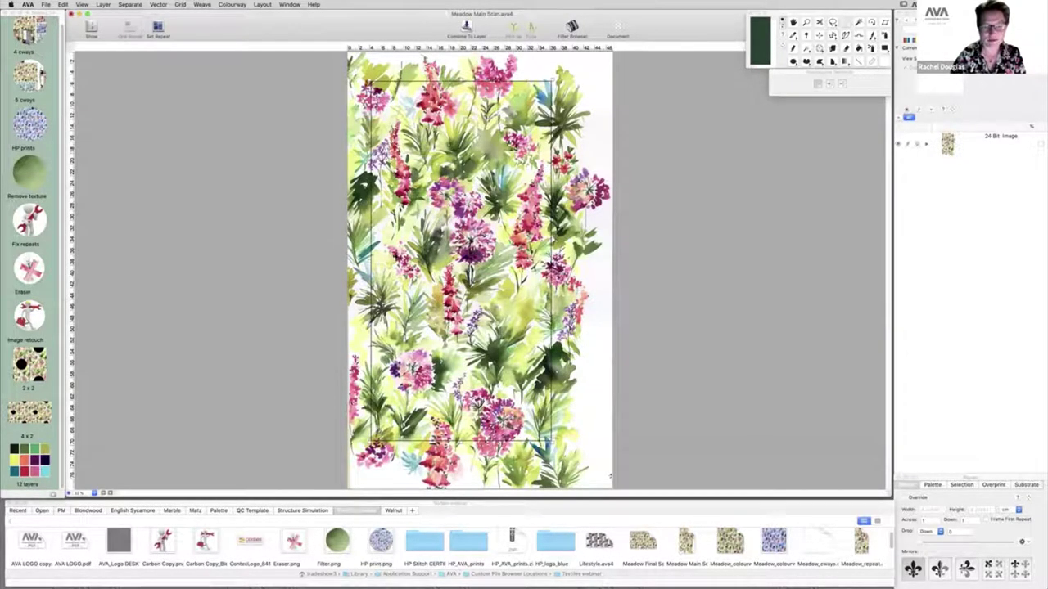
pyautogui.rightClick(442, 90)
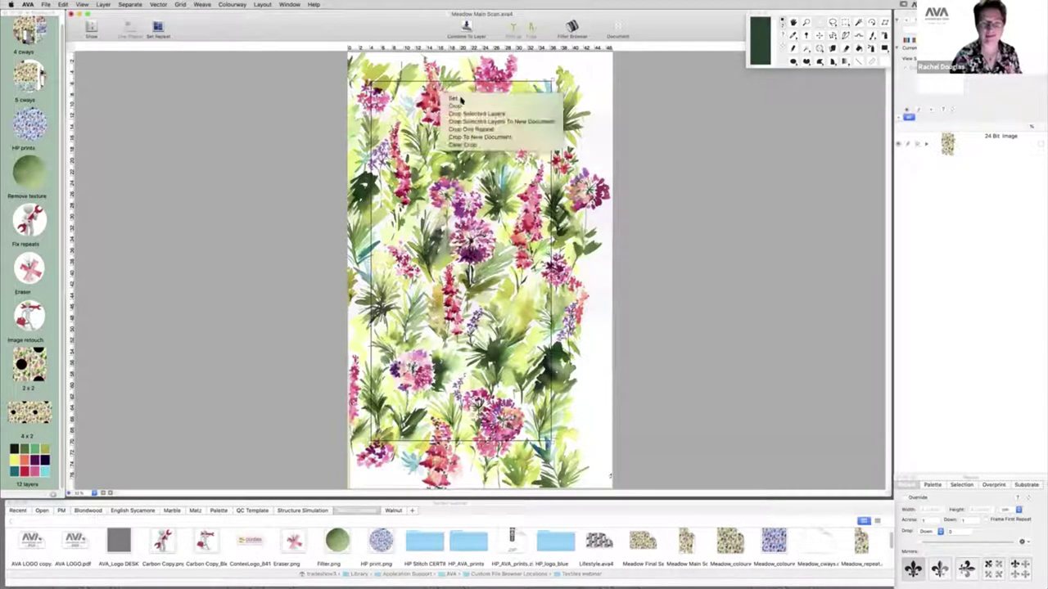
pyautogui.click(461, 99)
pyautogui.press('Tab')
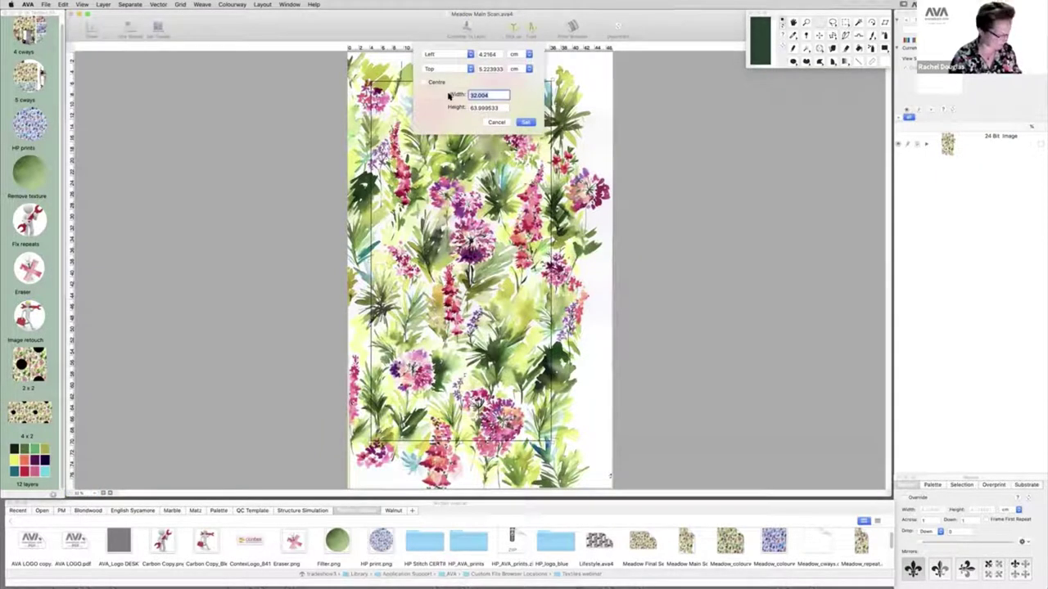
pyautogui.write('32')
pyautogui.press('Tab')
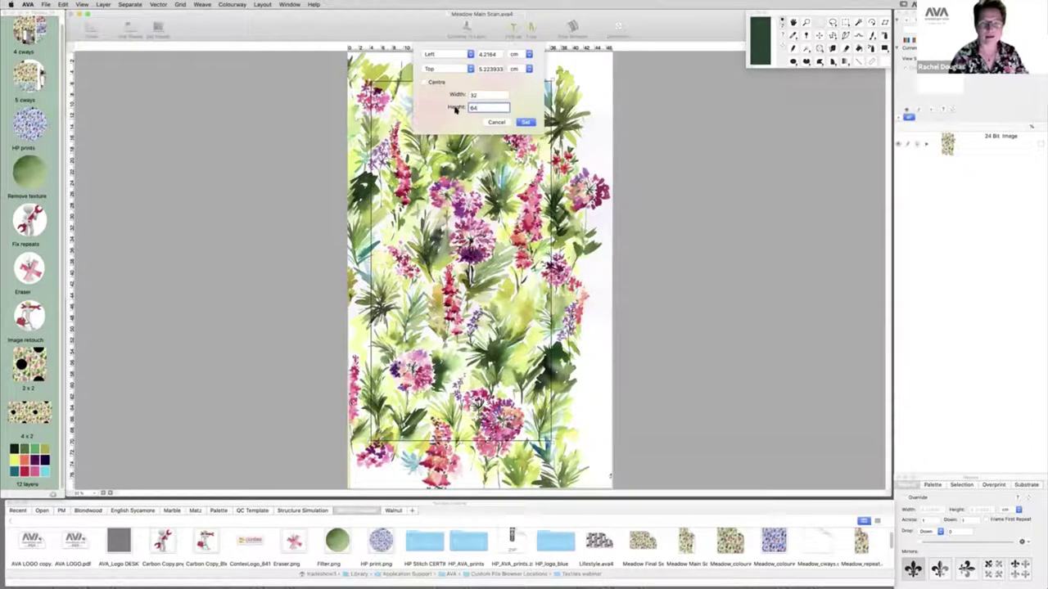
pyautogui.click(525, 123)
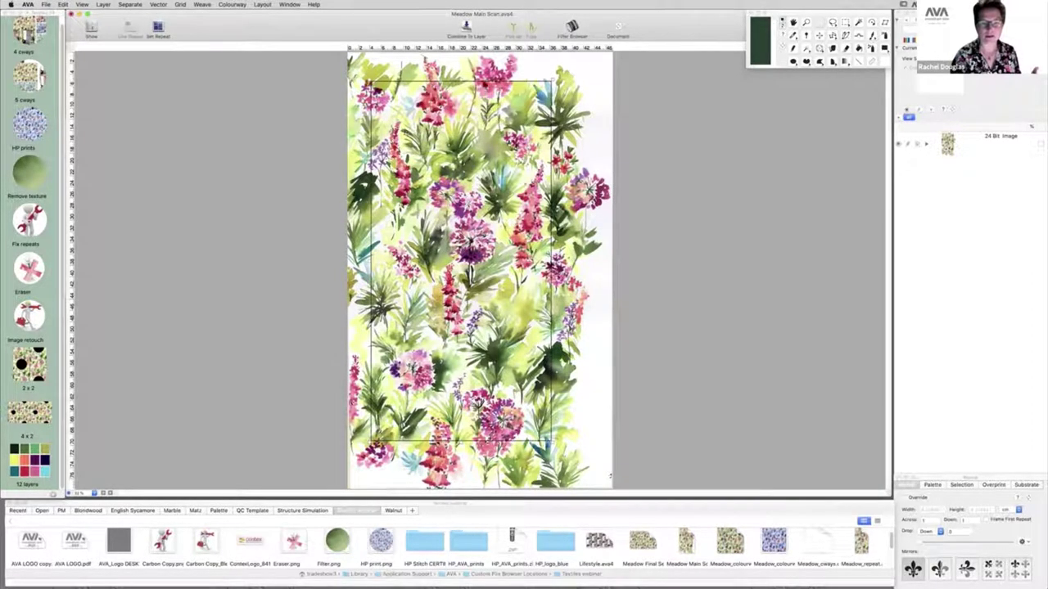
pyautogui.rightClick(440, 154)
pyautogui.click(489, 196)
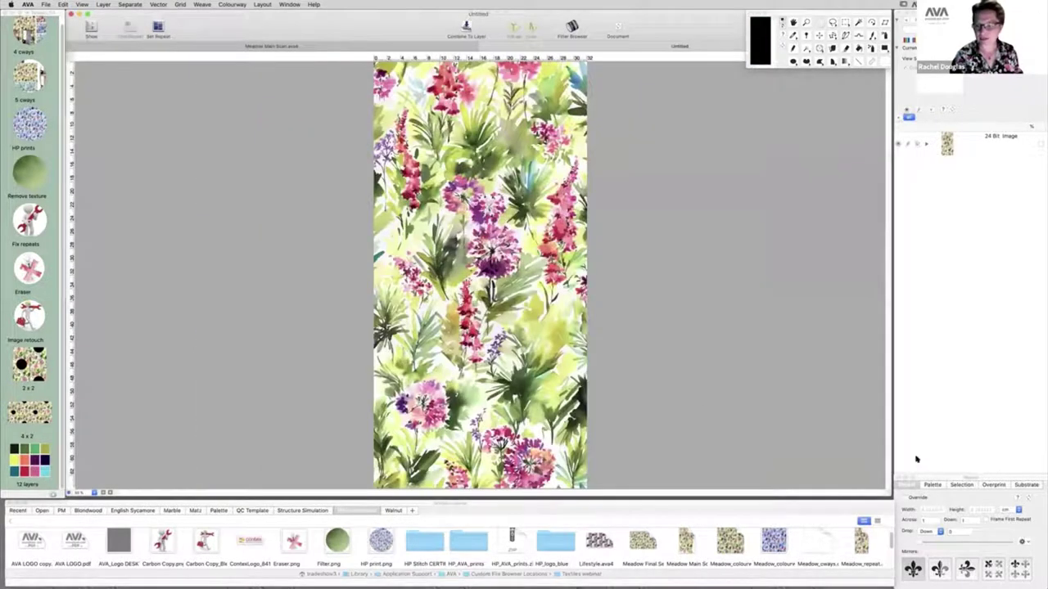
# Step: Repeat the cropped design 2 across and 2 down with a half drop and framed first repeat, and inspect the joins
pyautogui.moveTo(928, 521); pyautogui.dragTo(911, 524)
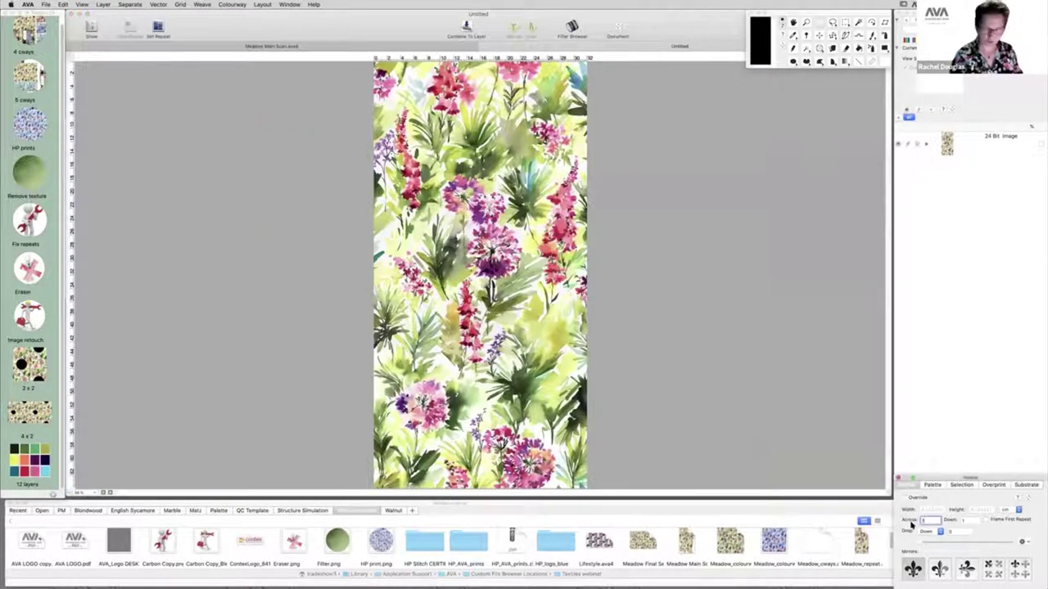
pyautogui.click(969, 521)
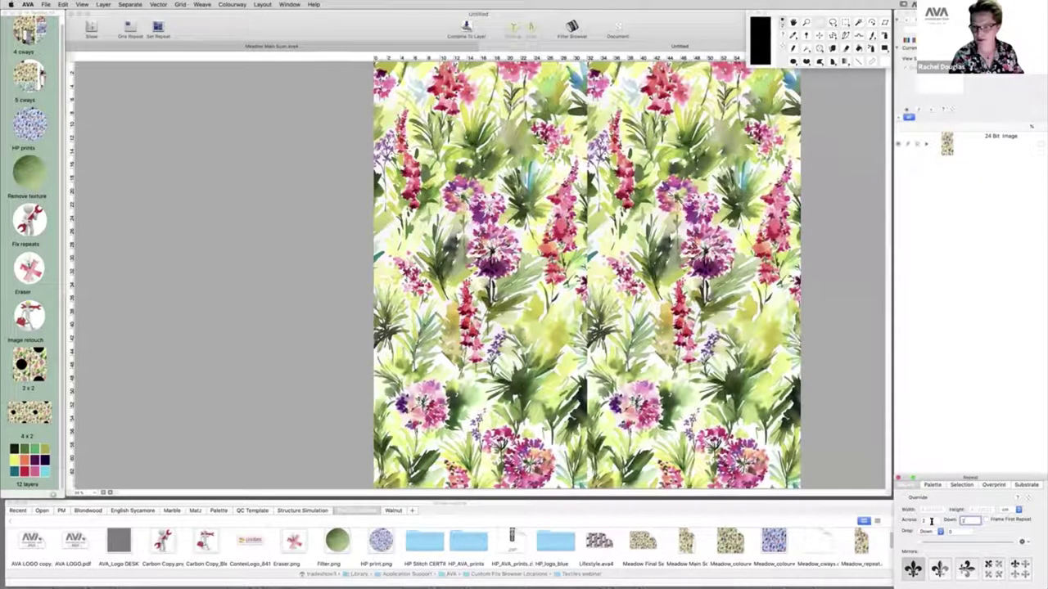
pyautogui.click(931, 521)
pyautogui.click(1022, 542)
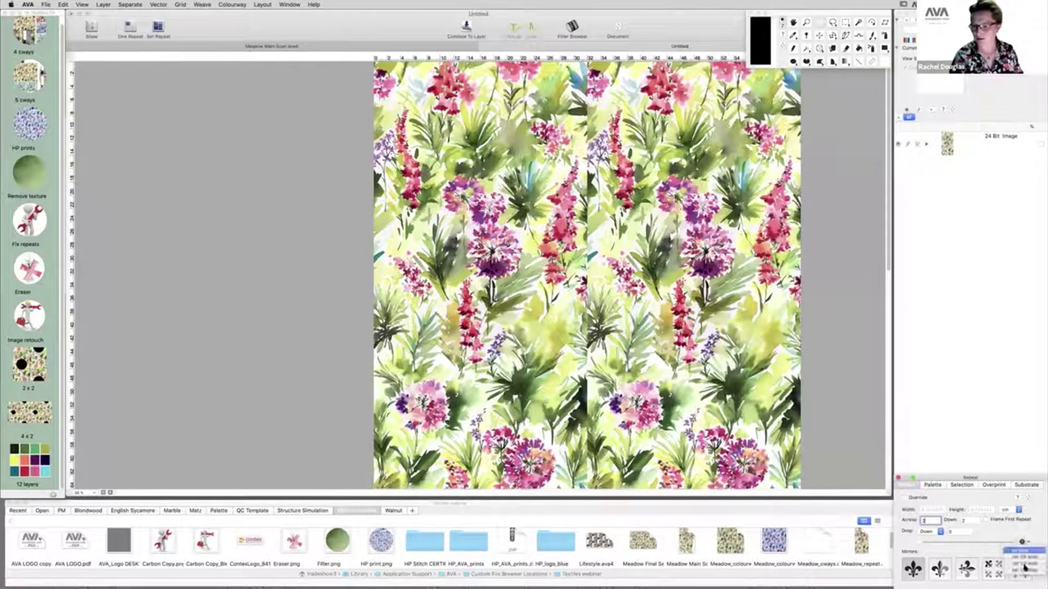
pyautogui.click(1025, 572)
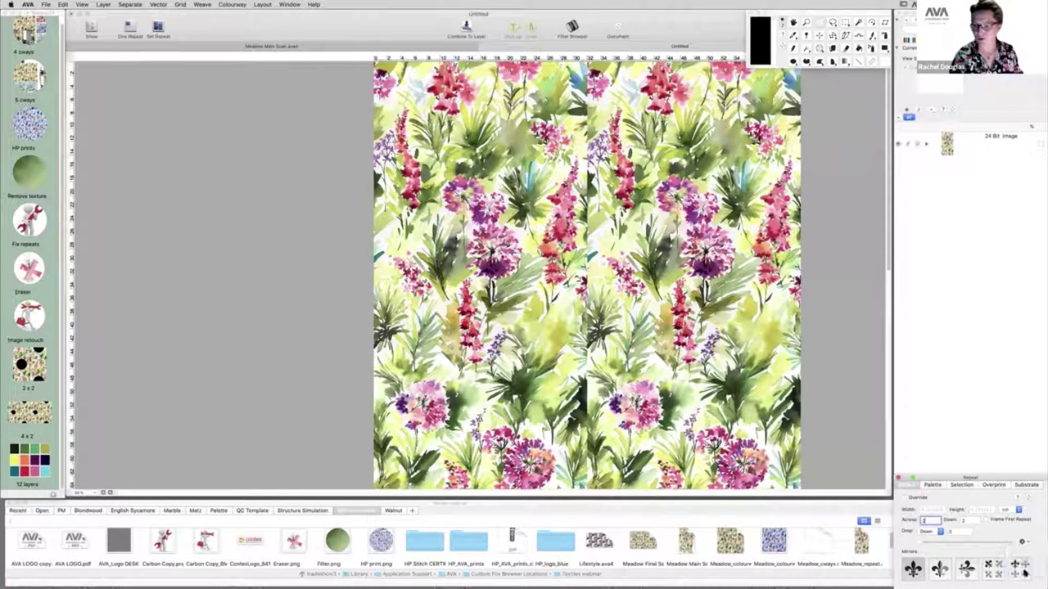
pyautogui.click(997, 520)
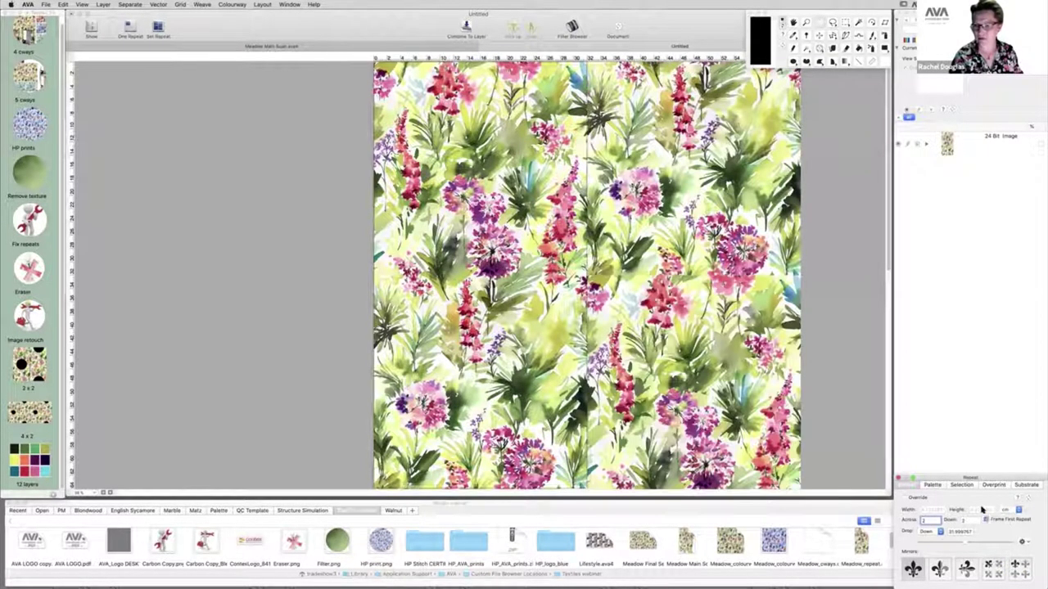
pyautogui.press('super+minus')
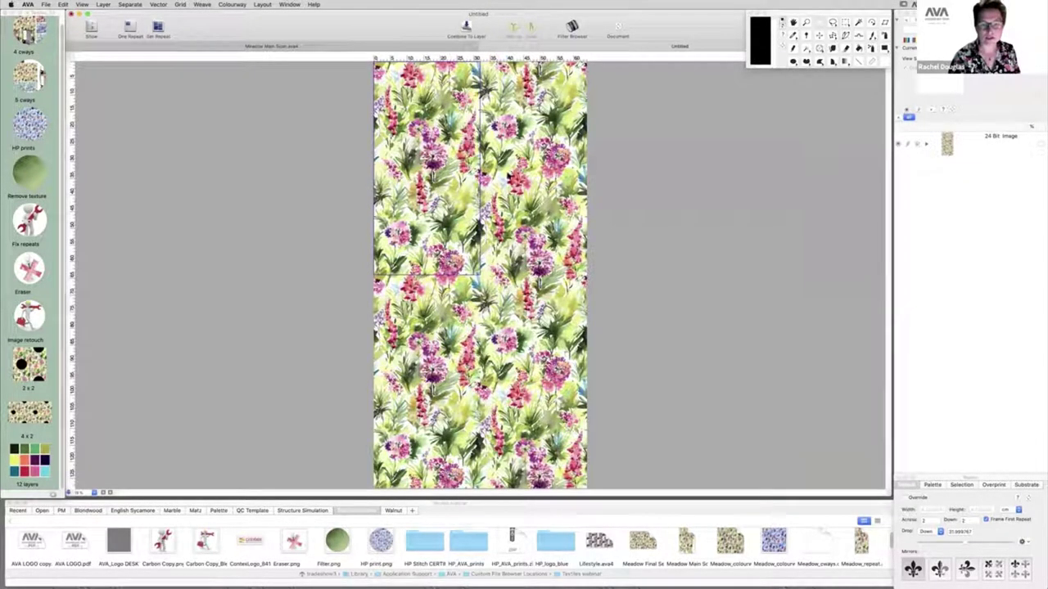
pyautogui.moveTo(464, 126); pyautogui.dragTo(516, 195)
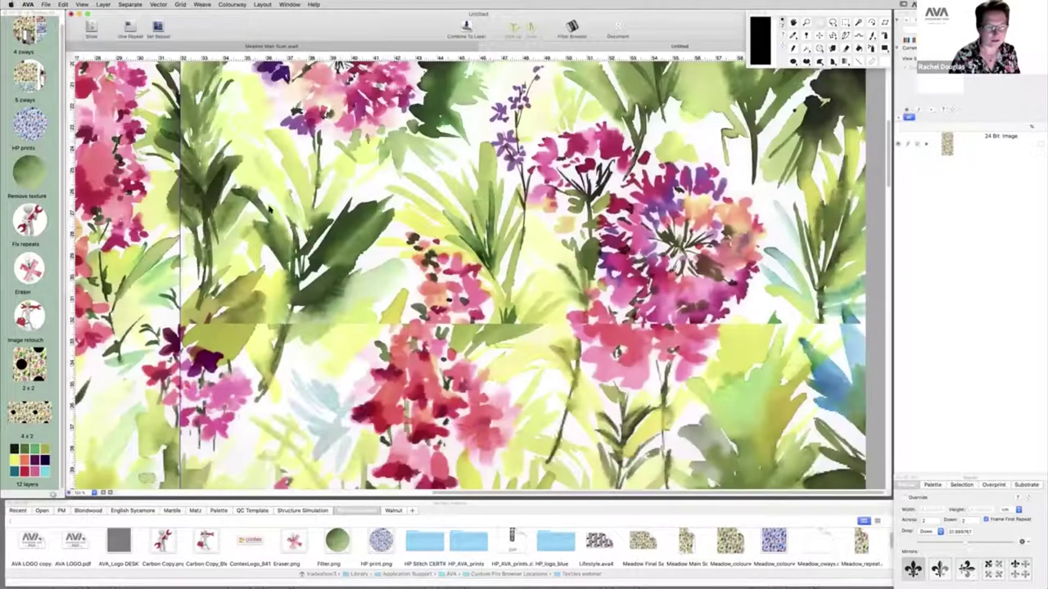
pyautogui.press('super+0')
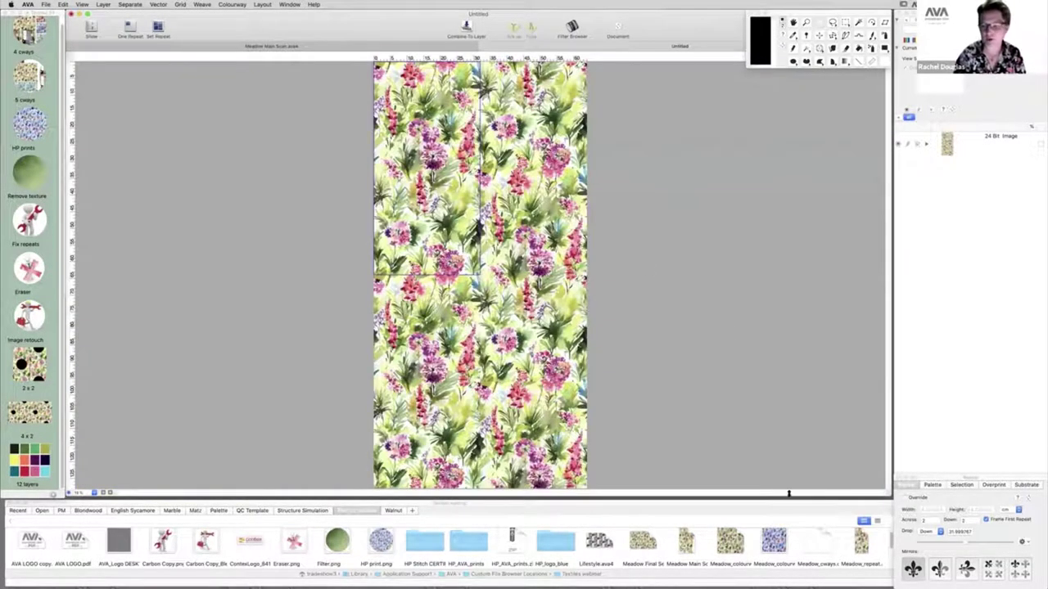
# Step: Detach the untitled repeat document into its own window and arrange it side by side with the original scan
pyautogui.moveTo(885, 492); pyautogui.dragTo(507, 495)
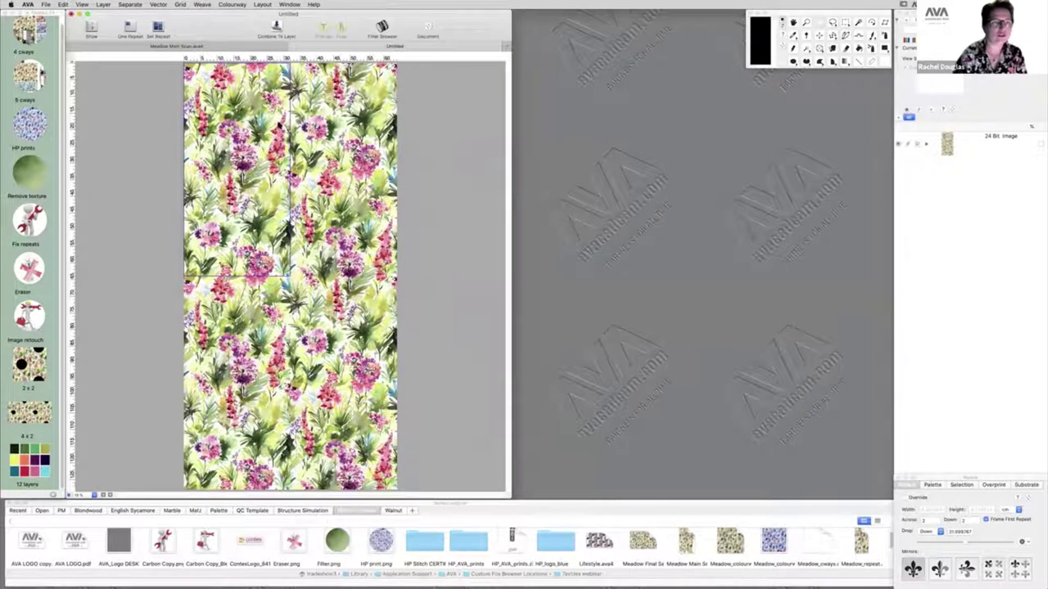
pyautogui.moveTo(505, 494); pyautogui.dragTo(369, 491)
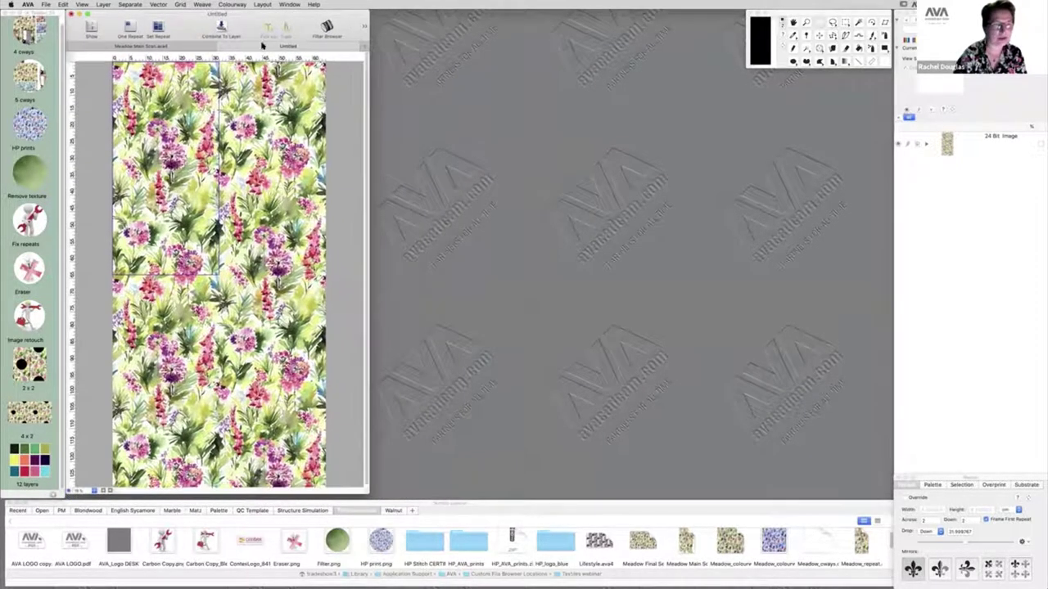
pyautogui.moveTo(288, 46); pyautogui.dragTo(560, 50)
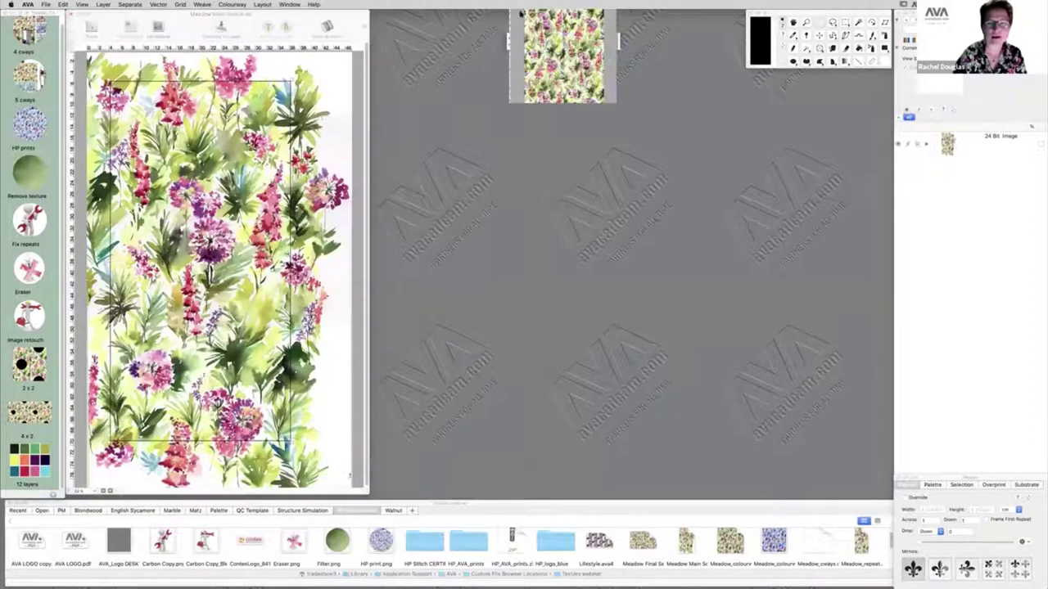
pyautogui.moveTo(539, 14); pyautogui.dragTo(493, 12)
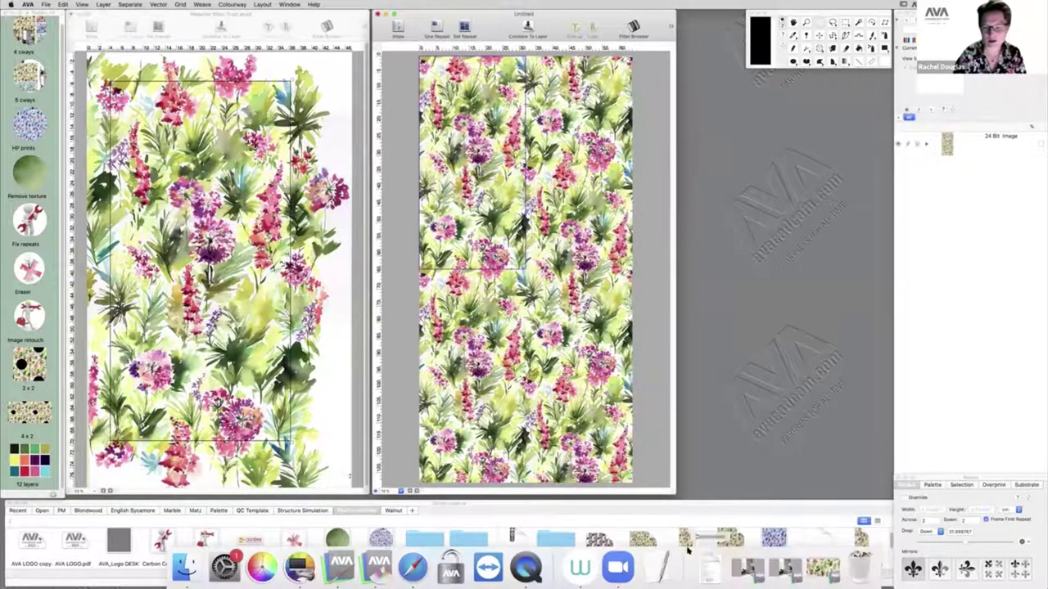
pyautogui.moveTo(675, 495); pyautogui.dragTo(882, 493)
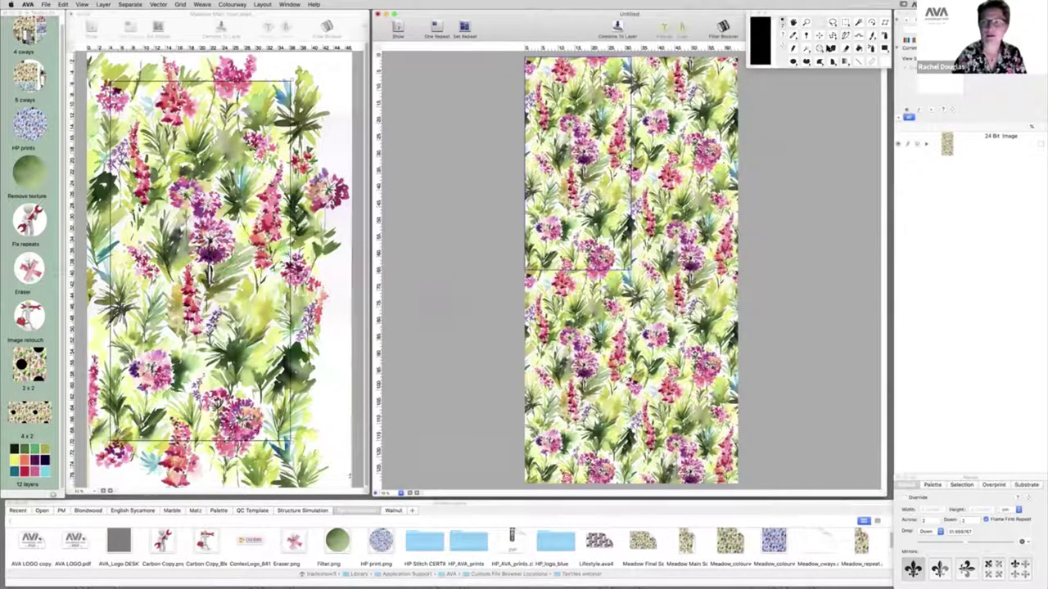
# Step: Set the cloning tool's type to Carbon Copy and its source to Crop Box
pyautogui.click(822, 51)
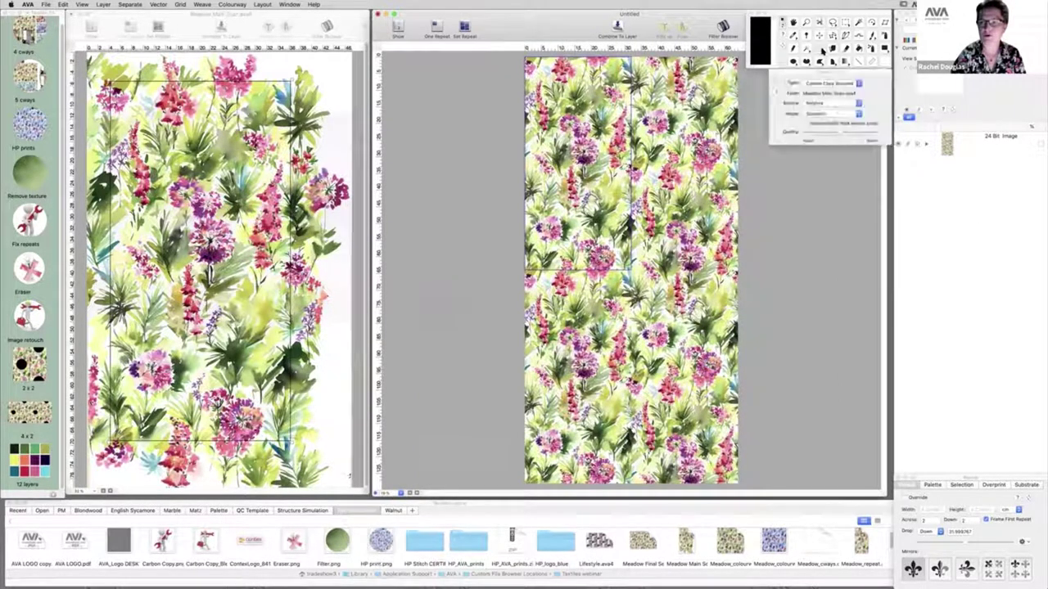
pyautogui.click(843, 84)
pyautogui.click(843, 78)
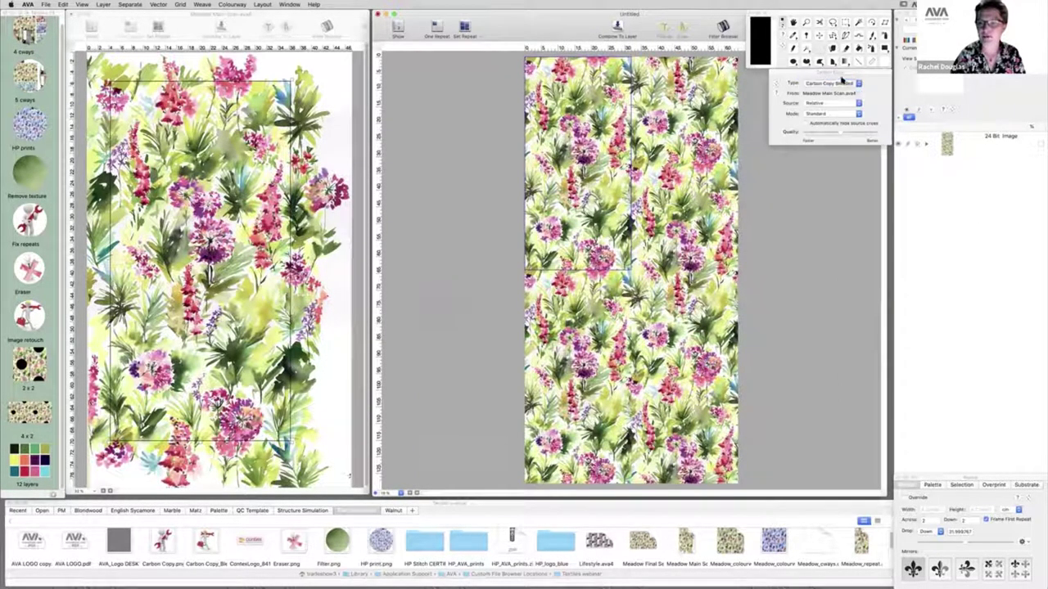
pyautogui.click(832, 105)
pyautogui.click(833, 107)
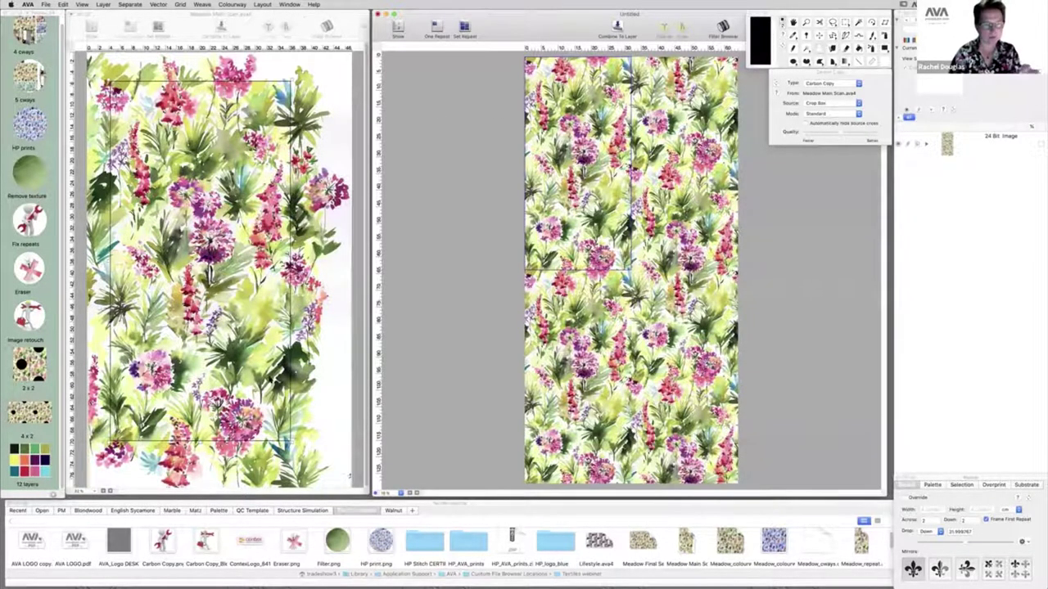
# Step: Clone matching flowers and foliage from the original scan over the first repeat's vertical join, and display the design 4 across and 2 down
pyautogui.click(279, 271)
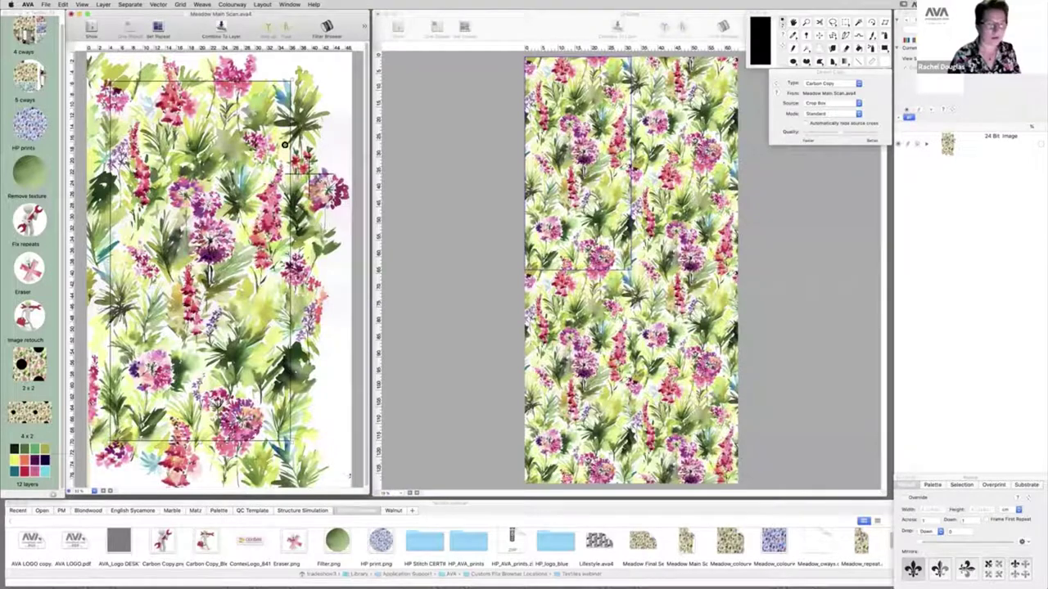
pyautogui.click(627, 118)
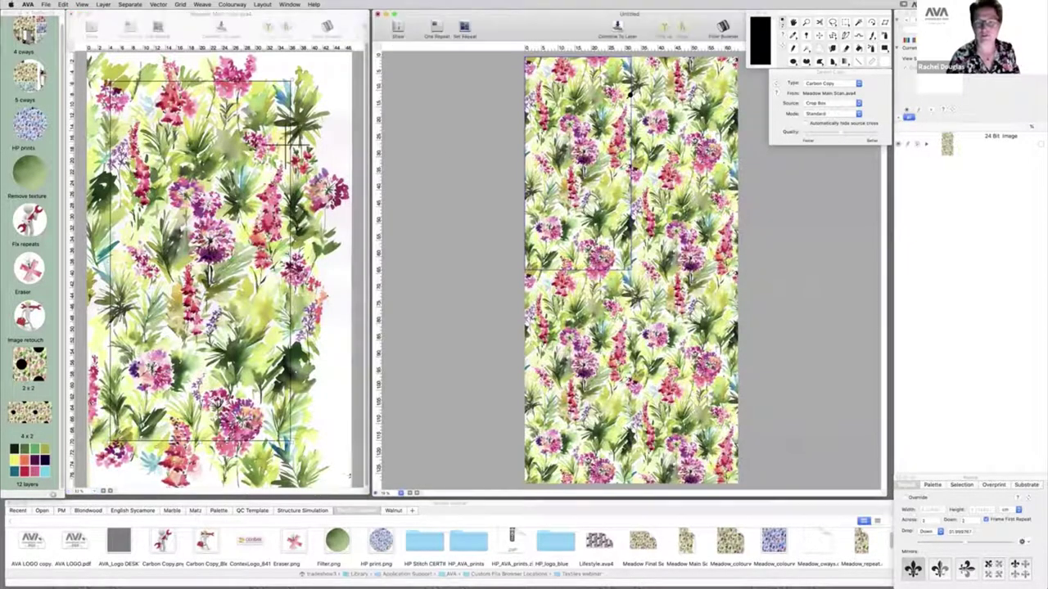
pyautogui.press('super+plus')
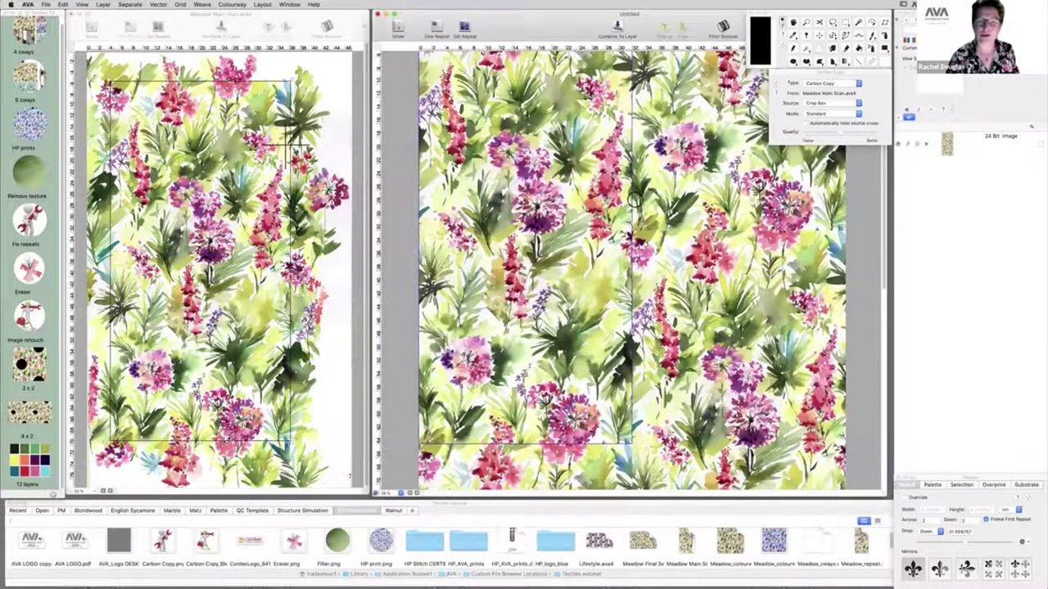
pyautogui.moveTo(630, 98); pyautogui.dragTo(636, 201)
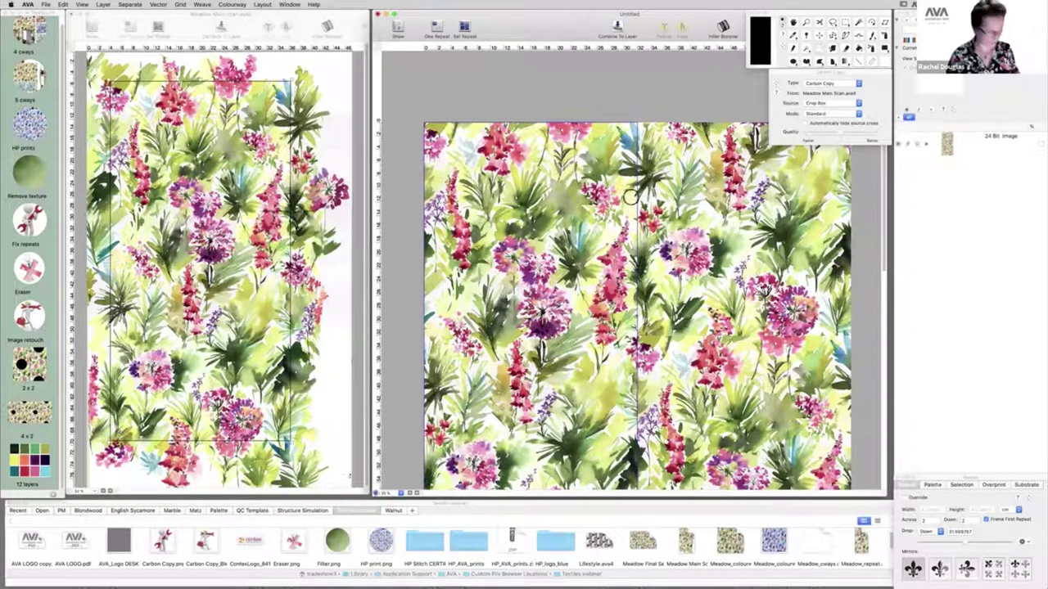
pyautogui.scroll(-4, 630, 212)
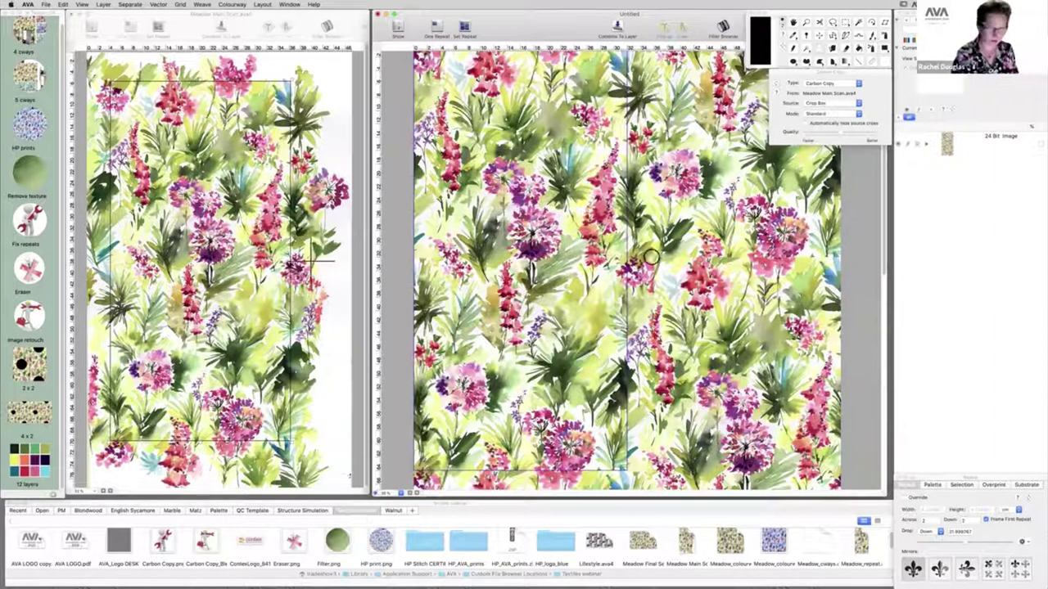
pyautogui.press('super+minus')
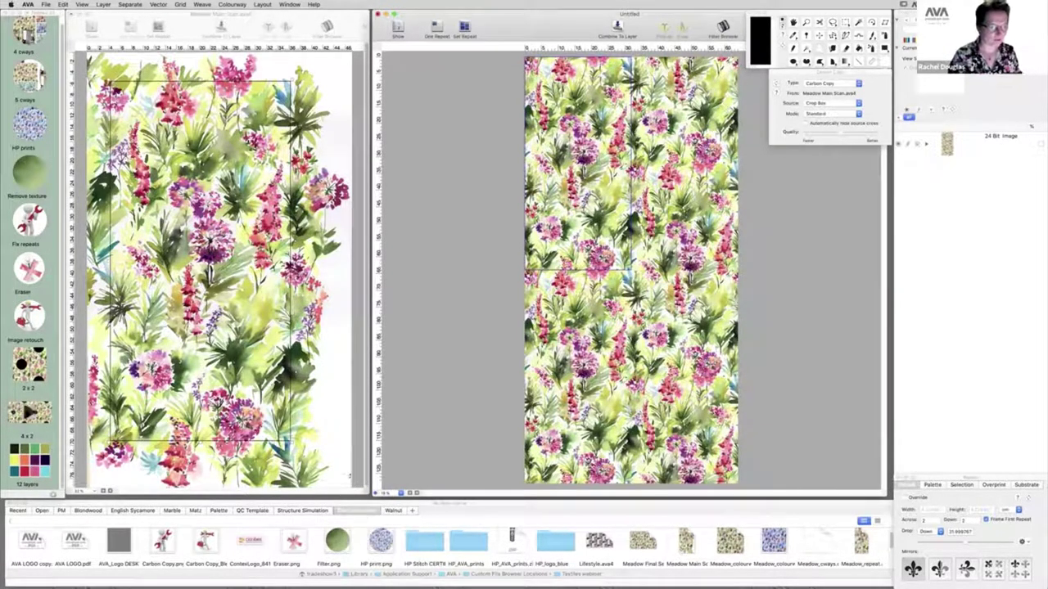
pyautogui.click(27, 412)
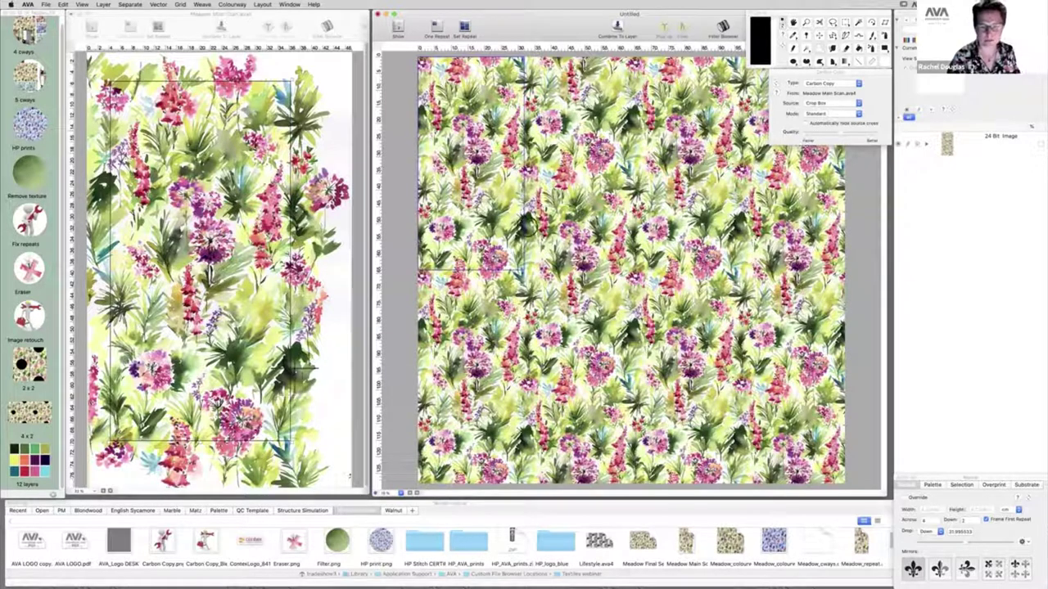
# Step: Lasso the coral and purple flower sprig at the scan's right edge and copy it into the untitled repeat document
pyautogui.click(327, 287)
pyautogui.press('l')
pyautogui.moveTo(331, 288); pyautogui.dragTo(314, 296)
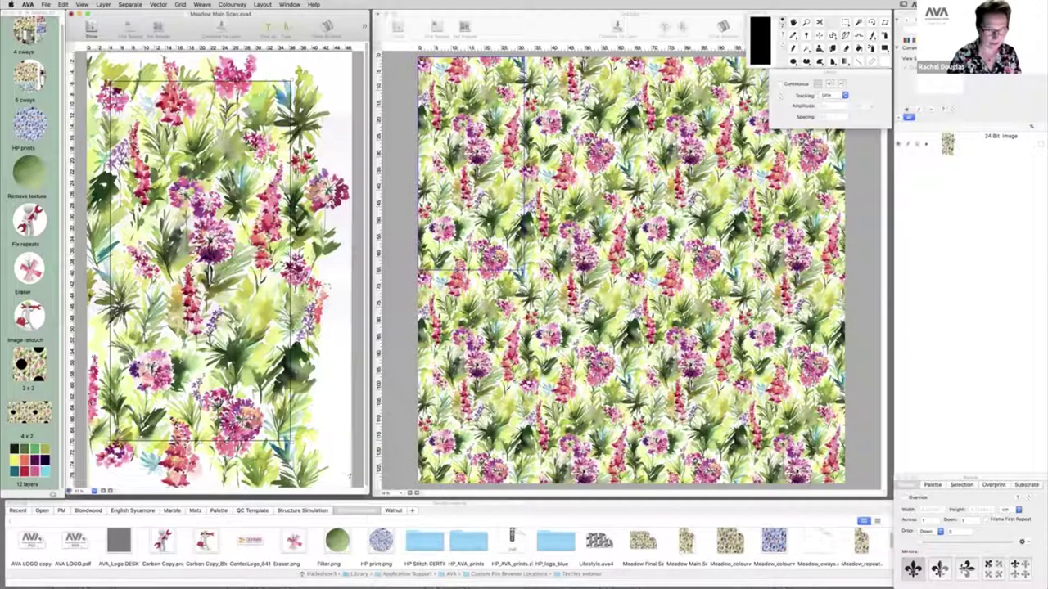
pyautogui.moveTo(332, 291); pyautogui.dragTo(331, 286)
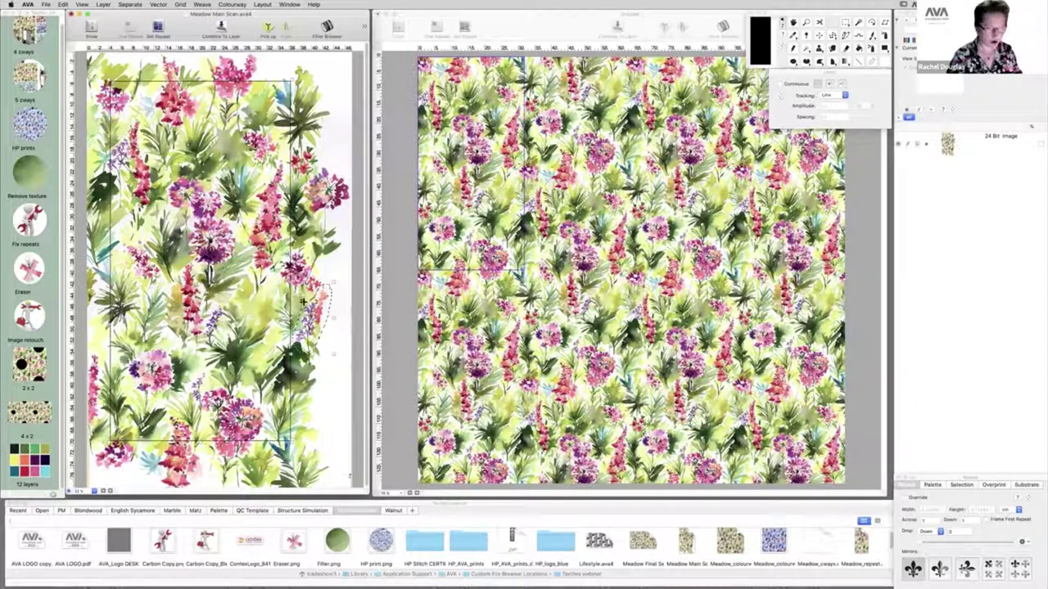
pyautogui.click(393, 280)
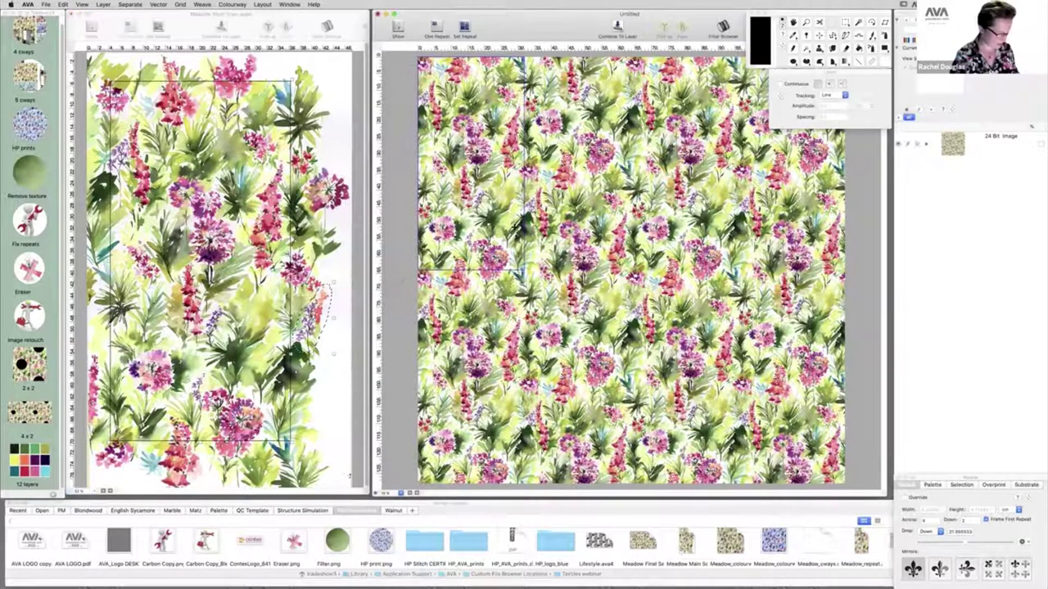
pyautogui.press('super+v')
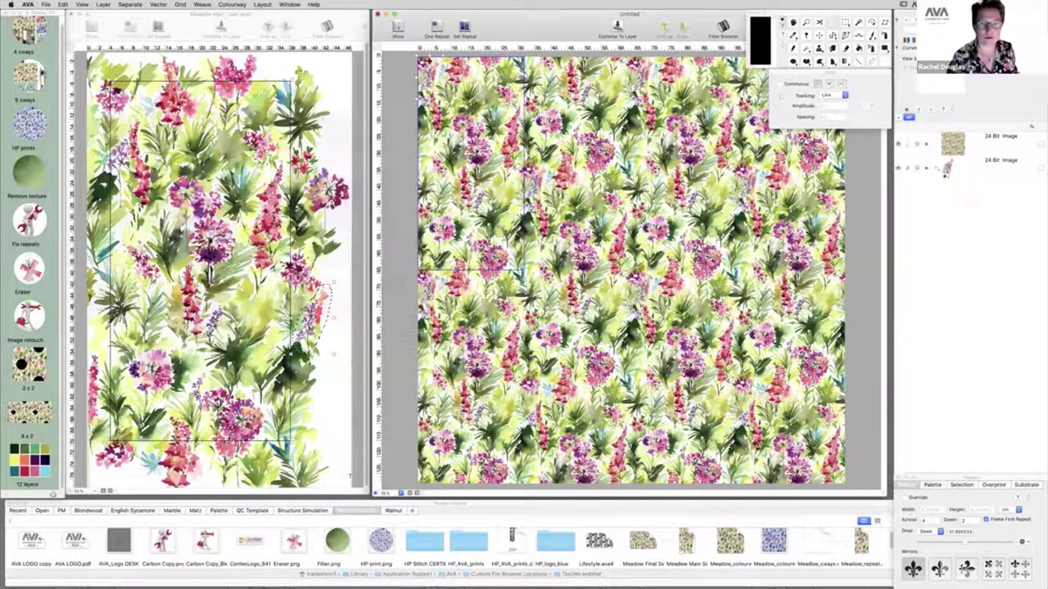
# Step: Move the pasted sprig into the open foliage beside the first repeat's vertical join, above the dark leaves
pyautogui.press('v')
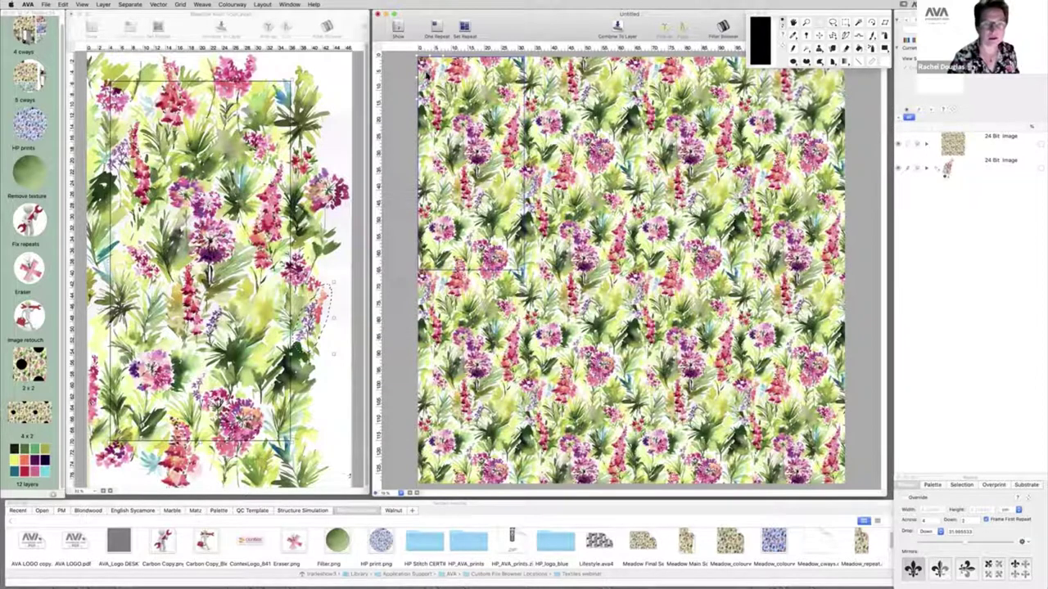
pyautogui.moveTo(429, 78)
pyautogui.mouseDown()
pyautogui.moveTo(465, 92)
pyautogui.moveTo(445, 99)
pyautogui.moveTo(467, 100)
pyautogui.moveTo(450, 101)
pyautogui.moveTo(548, 119)
pyautogui.moveTo(528, 135)
pyautogui.mouseUp()
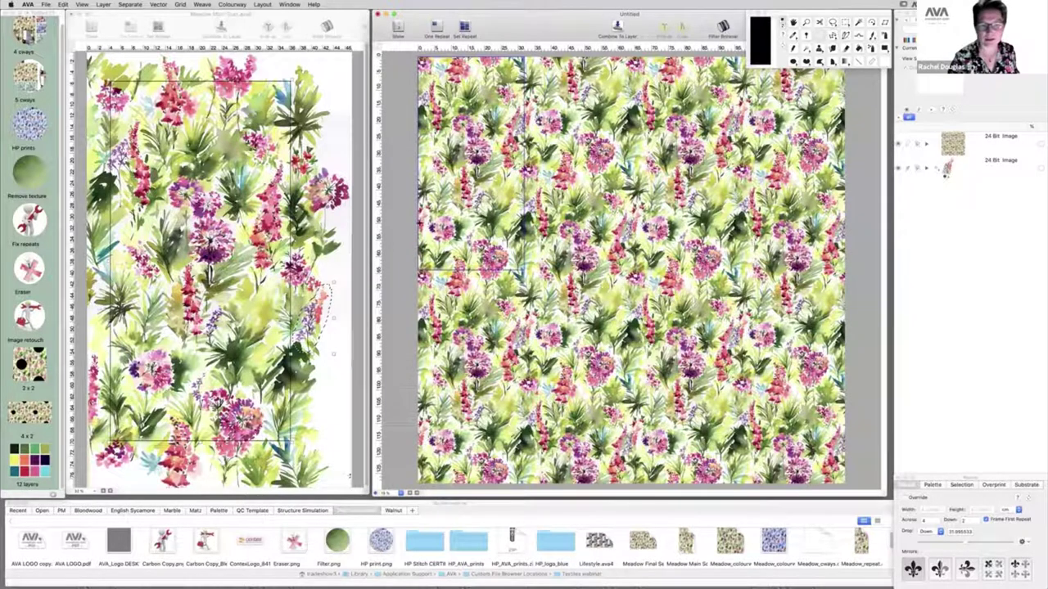
pyautogui.moveTo(524, 123); pyautogui.dragTo(501, 196)
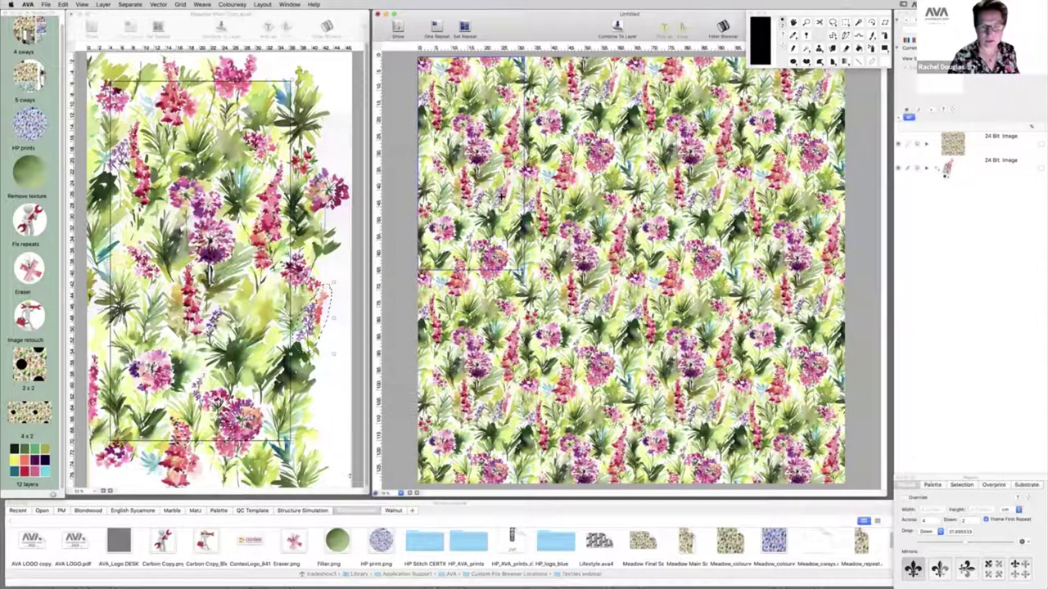
pyautogui.keyDown('super'); pyautogui.click(492, 176); pyautogui.keyUp('super')
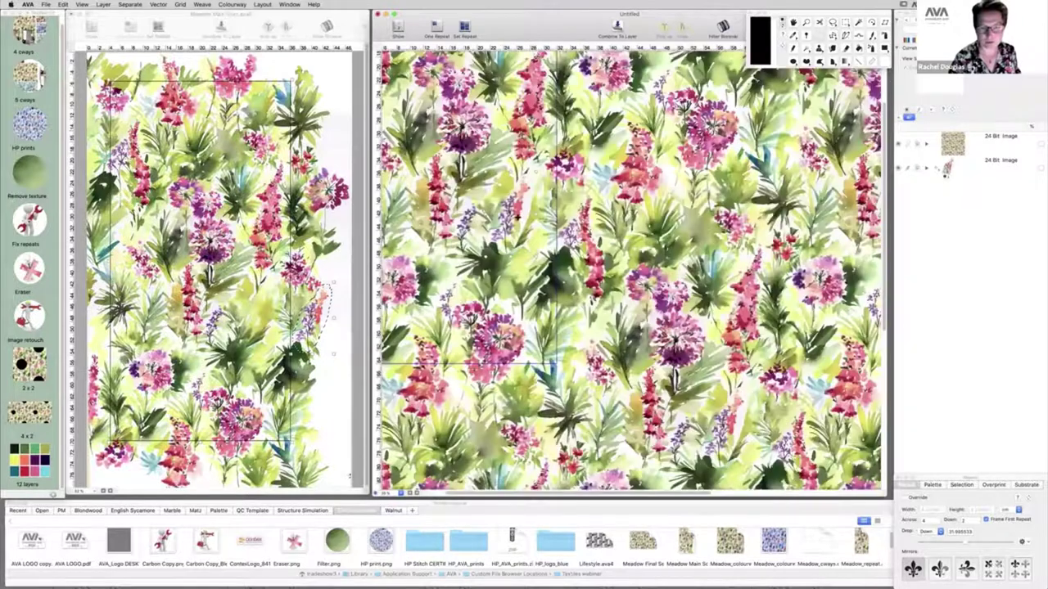
pyautogui.moveTo(511, 219); pyautogui.dragTo(511, 218)
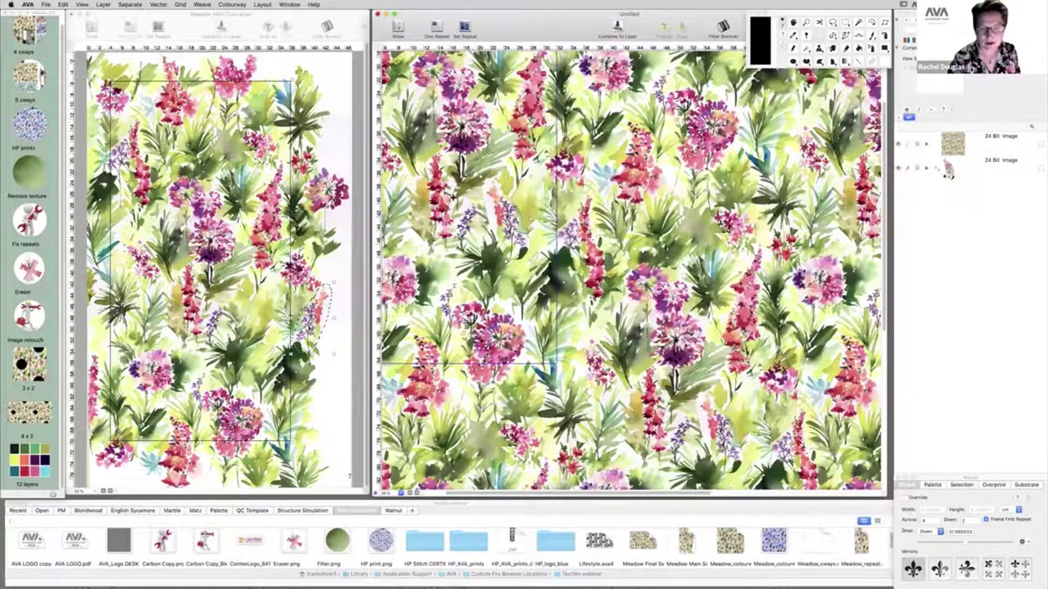
# Step: Inspect the pasted layer's channels and mask, and set the layer's blend mode to Min
pyautogui.press('super+plus')
pyautogui.scroll(-2, 457, 197)
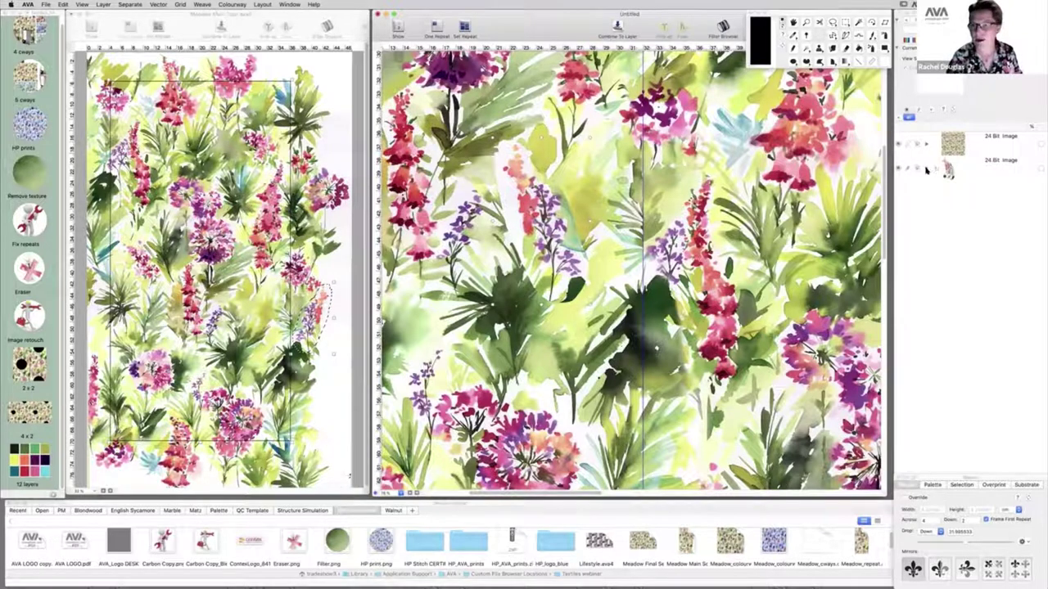
pyautogui.click(926, 168)
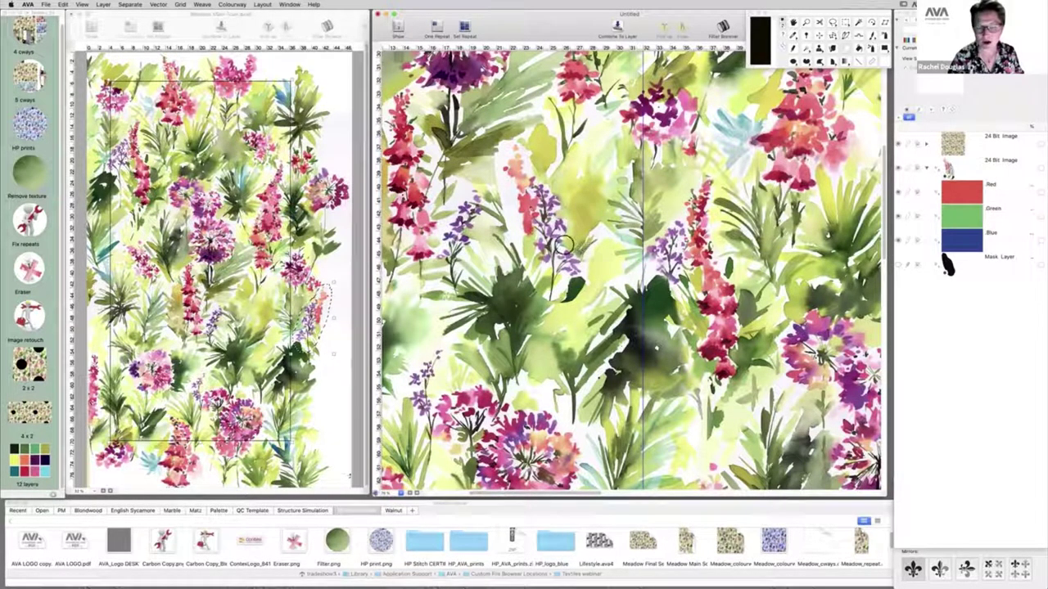
pyautogui.click(926, 168)
pyautogui.click(935, 169)
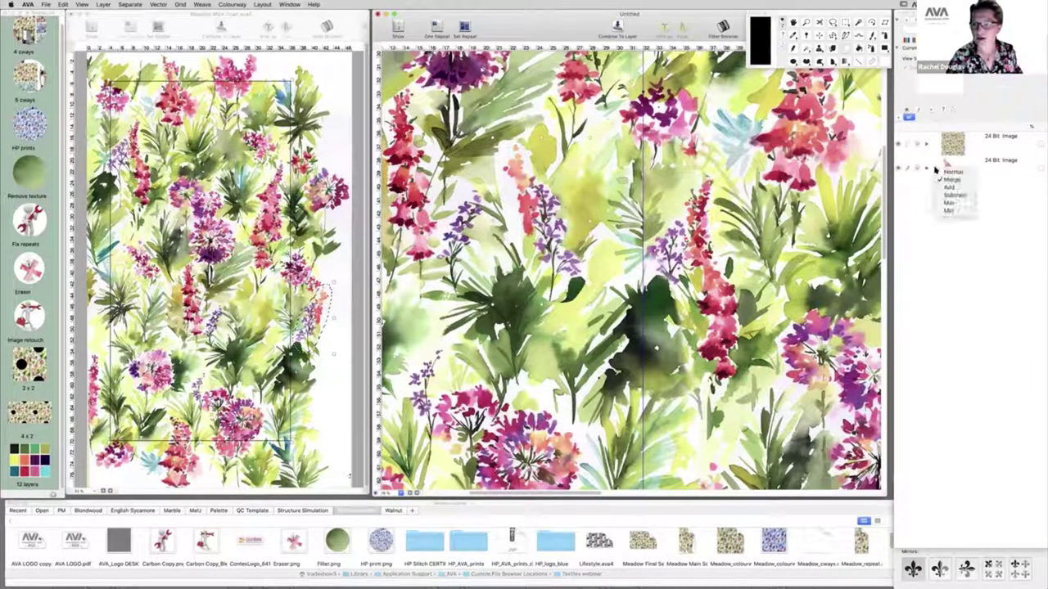
pyautogui.click(951, 212)
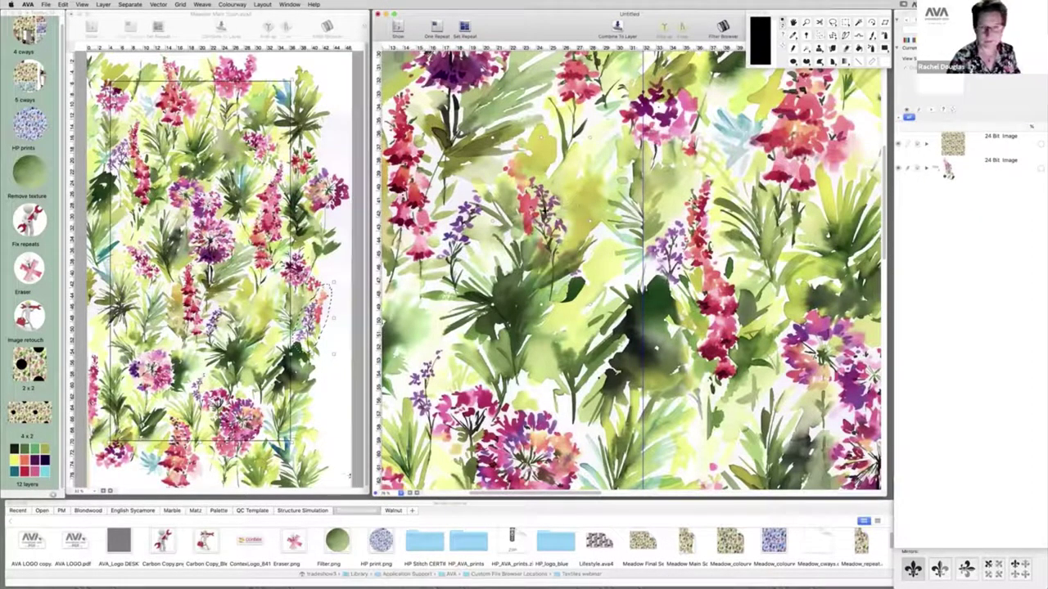
# Step: Shift the blended sprig over the yellow-green leaf and drop it into the main image layer
pyautogui.moveTo(550, 214); pyautogui.dragTo(570, 206)
pyautogui.click(605, 221)
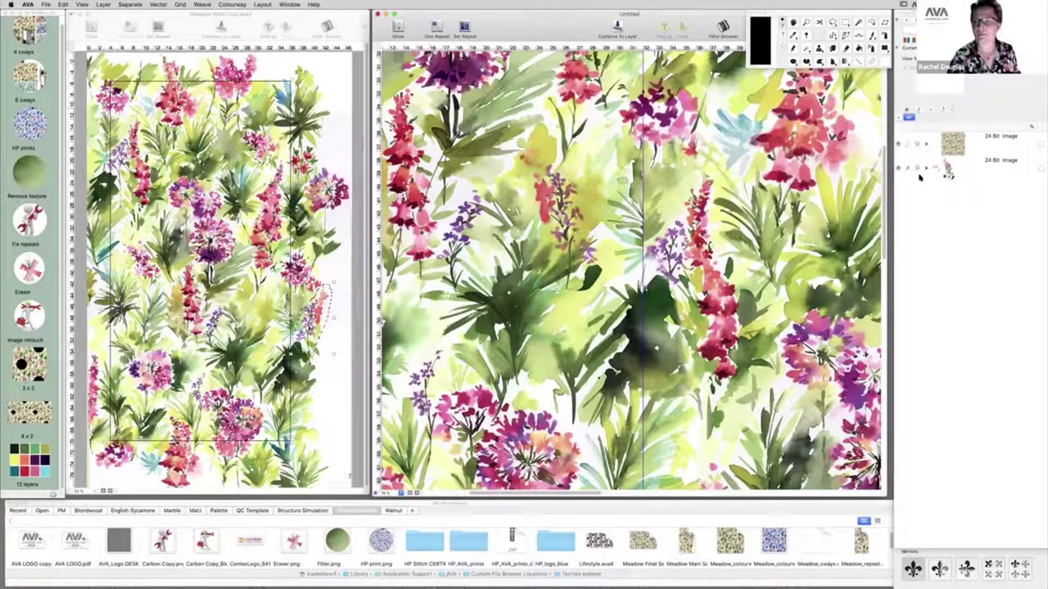
pyautogui.click(682, 29)
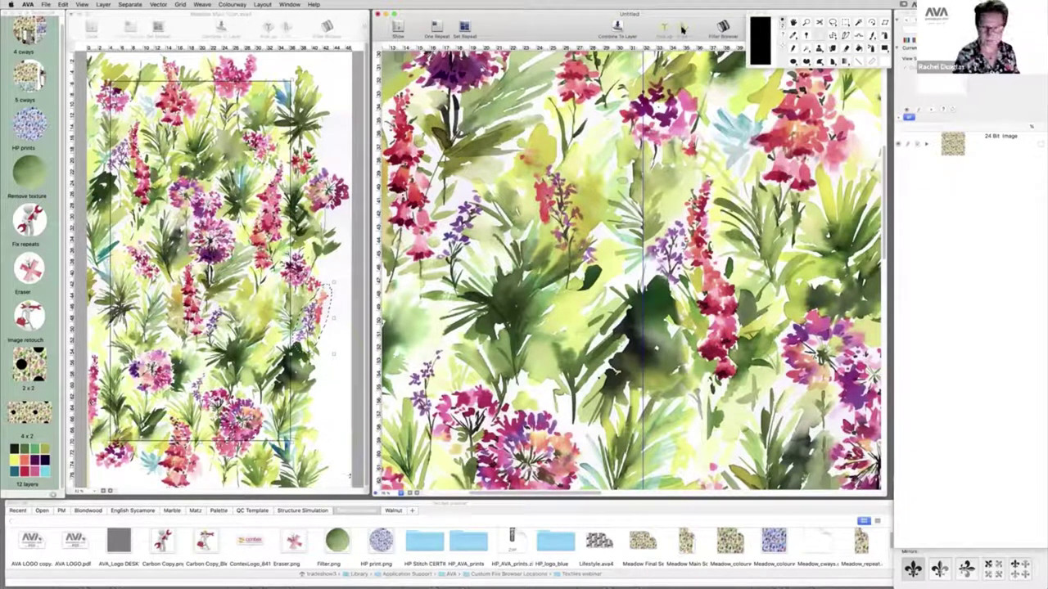
pyautogui.press('super+0')
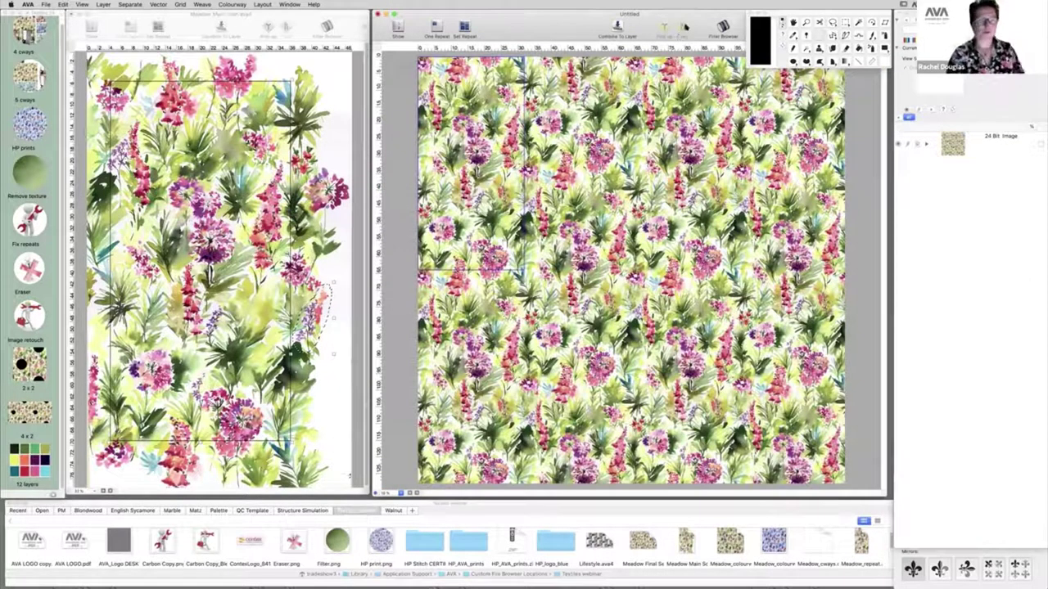
# Step: Close Meadow Main Scan.ave4 without saving its changes
pyautogui.click(111, 13)
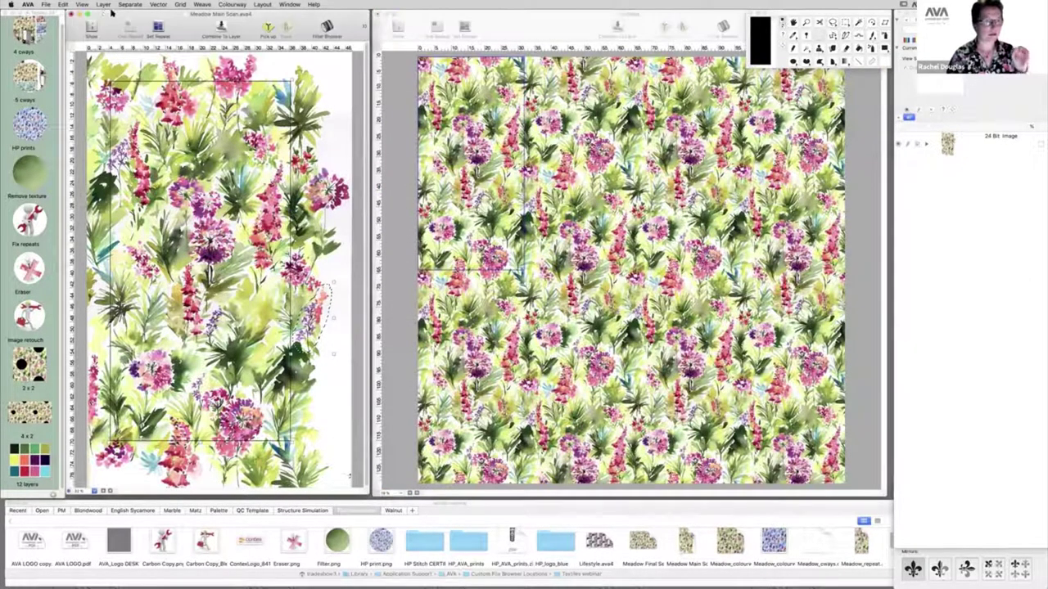
pyautogui.click(70, 15)
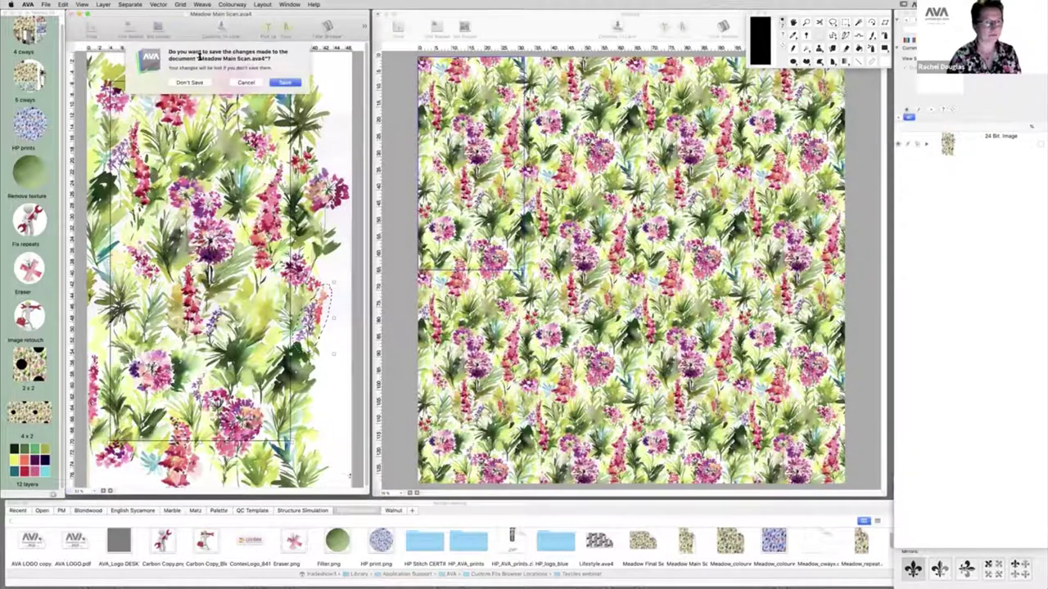
pyautogui.click(191, 86)
# Step: Enlarge the untitled document's window to fill the workspace and display a single repeat of the design
pyautogui.moveTo(526, 27); pyautogui.dragTo(233, 27)
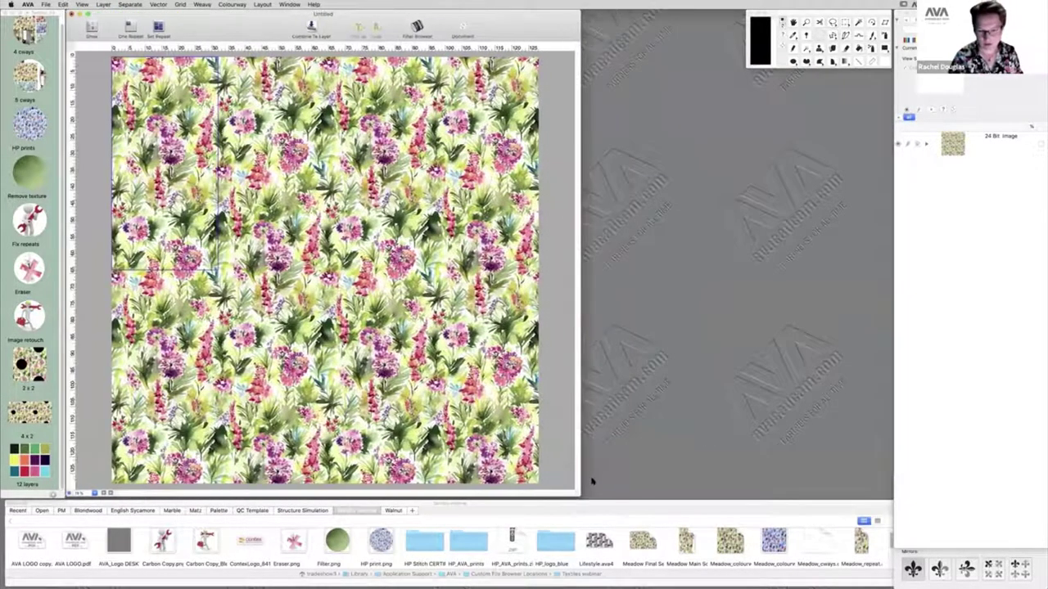
pyautogui.moveTo(582, 495); pyautogui.dragTo(886, 494)
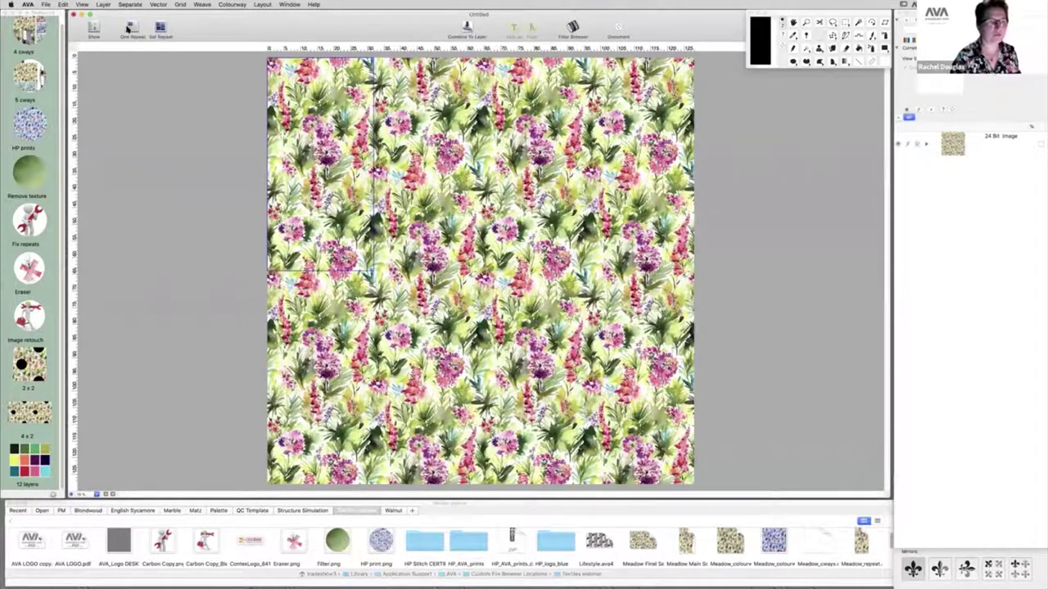
pyautogui.click(130, 29)
pyautogui.press('super+0')
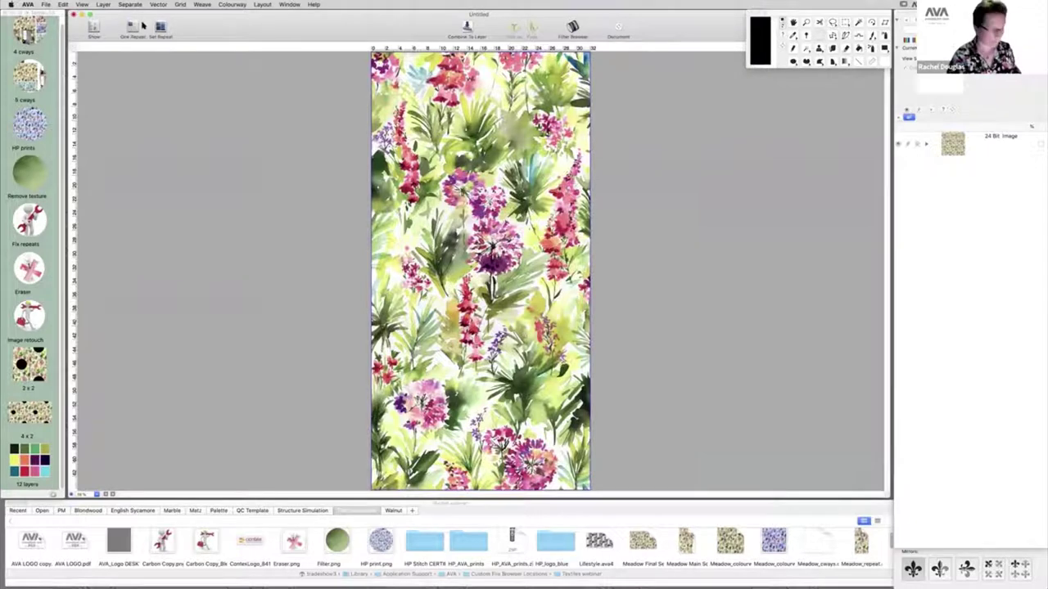
# Step: Pick a dark green, a mid green and a yellow from the upper leaves as new colour layers, and activate the dark green for painting
pyautogui.moveTo(439, 104); pyautogui.dragTo(504, 162)
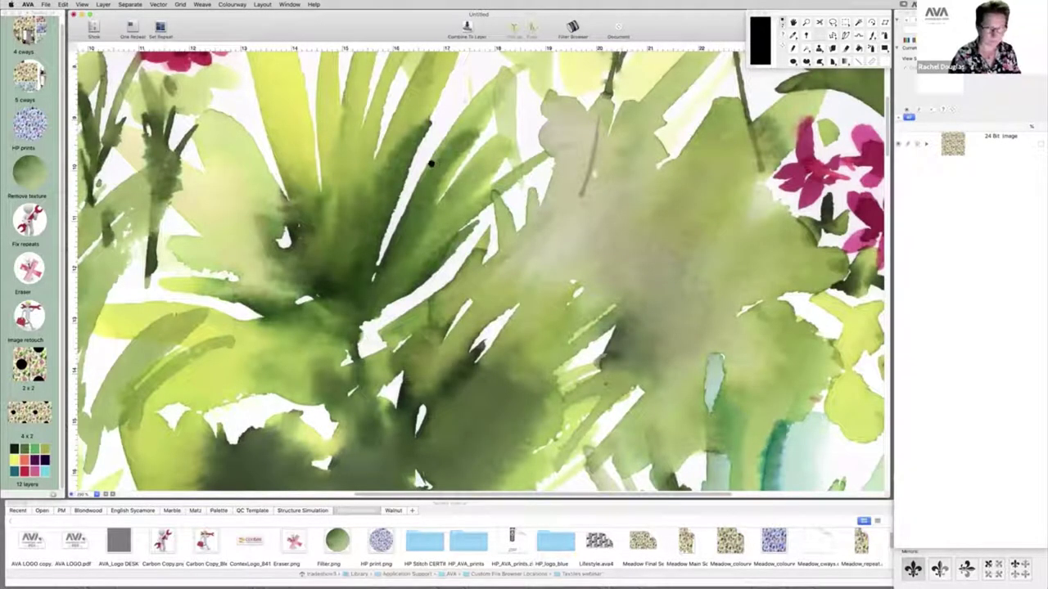
pyautogui.hscroll(-3, 521, 164)
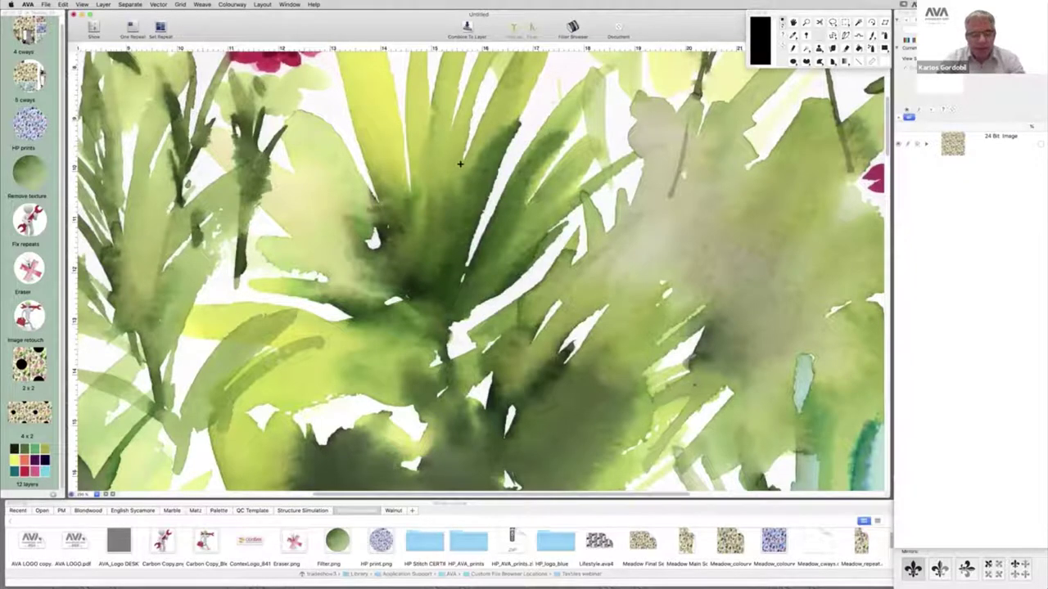
pyautogui.hscroll(-3, 470, 157)
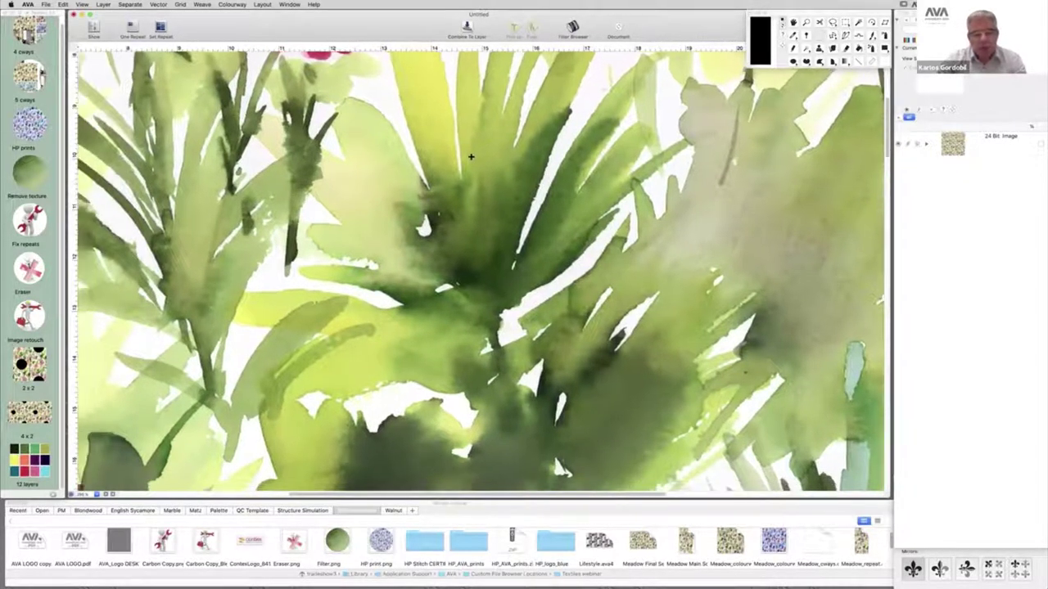
pyautogui.press('i')
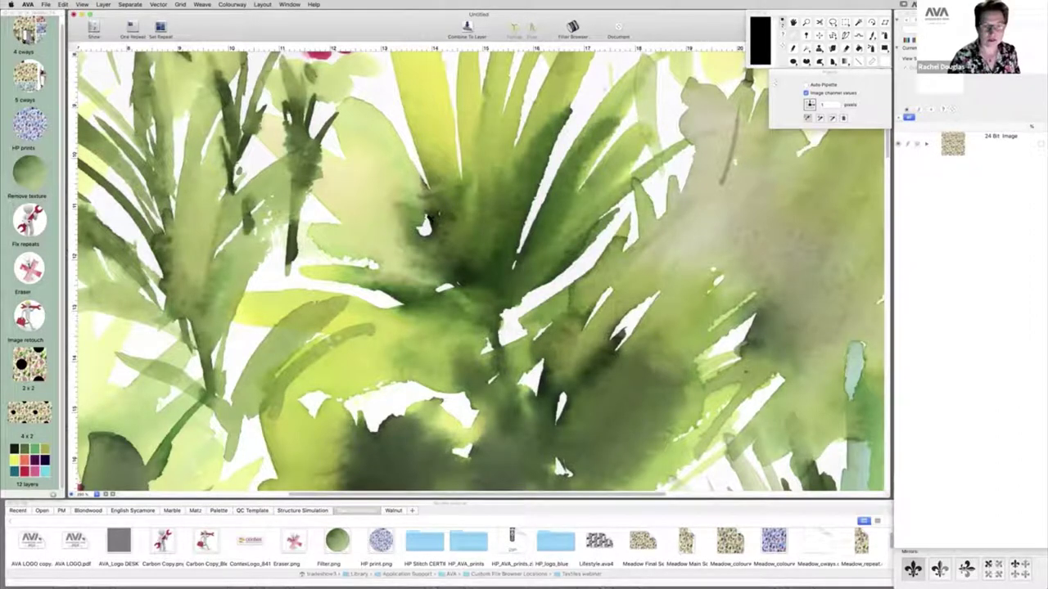
pyautogui.click(537, 146)
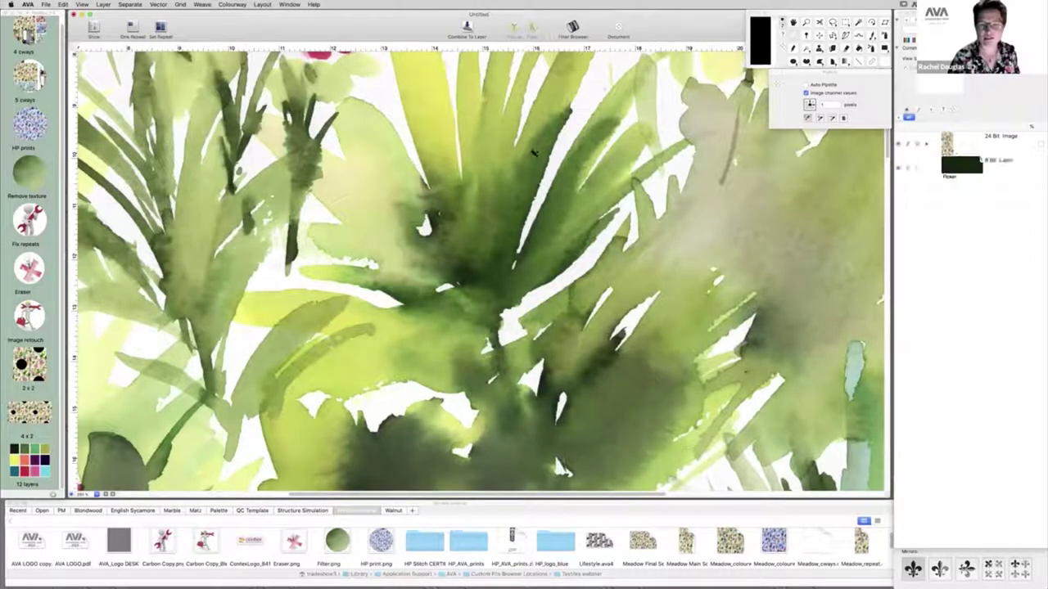
pyautogui.click(440, 95)
pyautogui.click(444, 99)
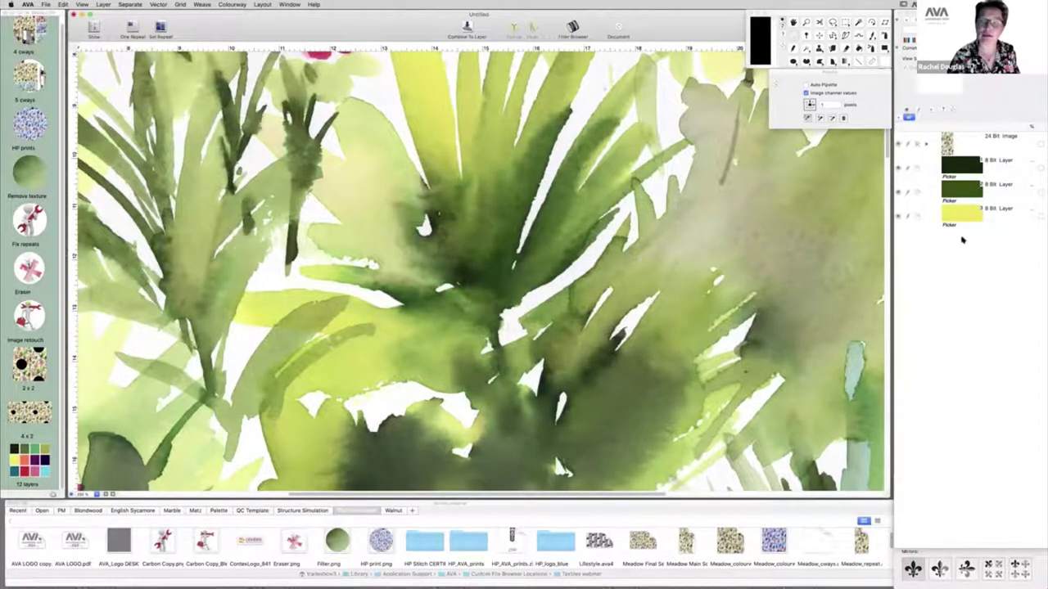
pyautogui.keyDown('alt'); pyautogui.click(908, 168); pyautogui.keyUp('alt')
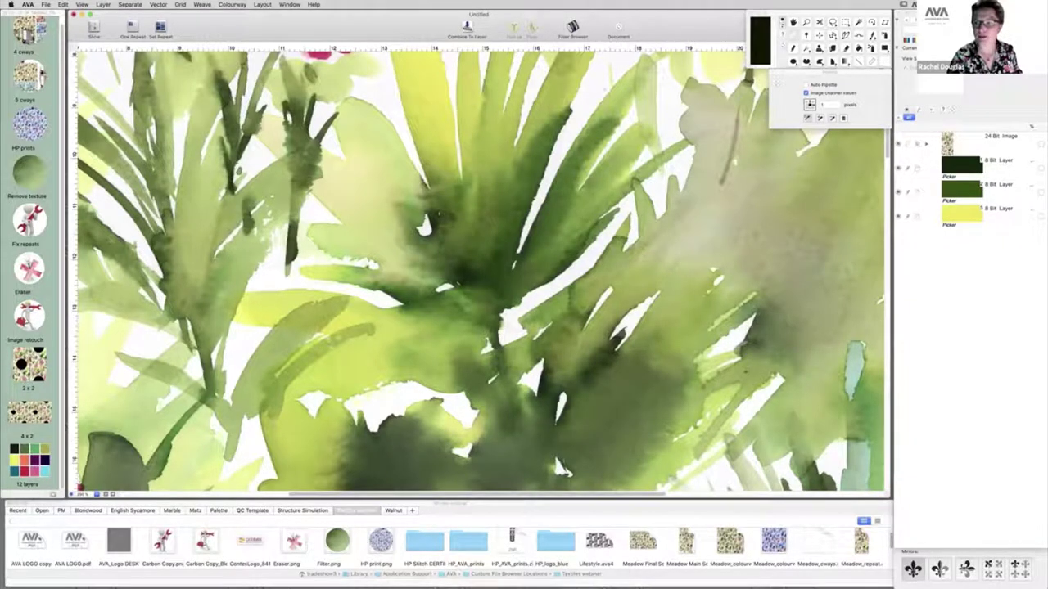
# Step: Replace the picked colour layers with the saved 12 layers palette and sort the layers by hue
pyautogui.press('super+z')
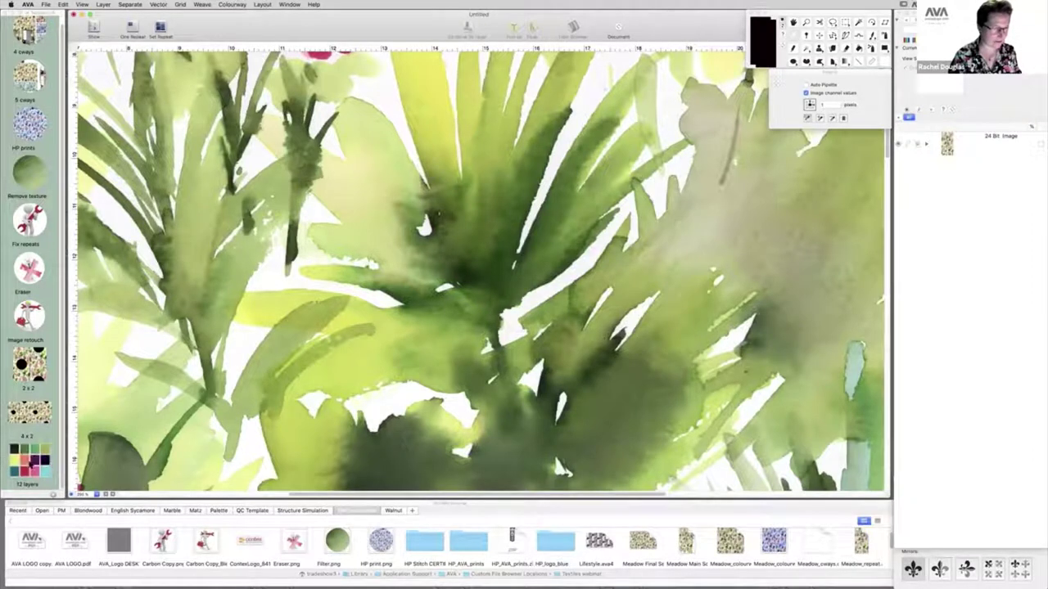
pyautogui.click(27, 463)
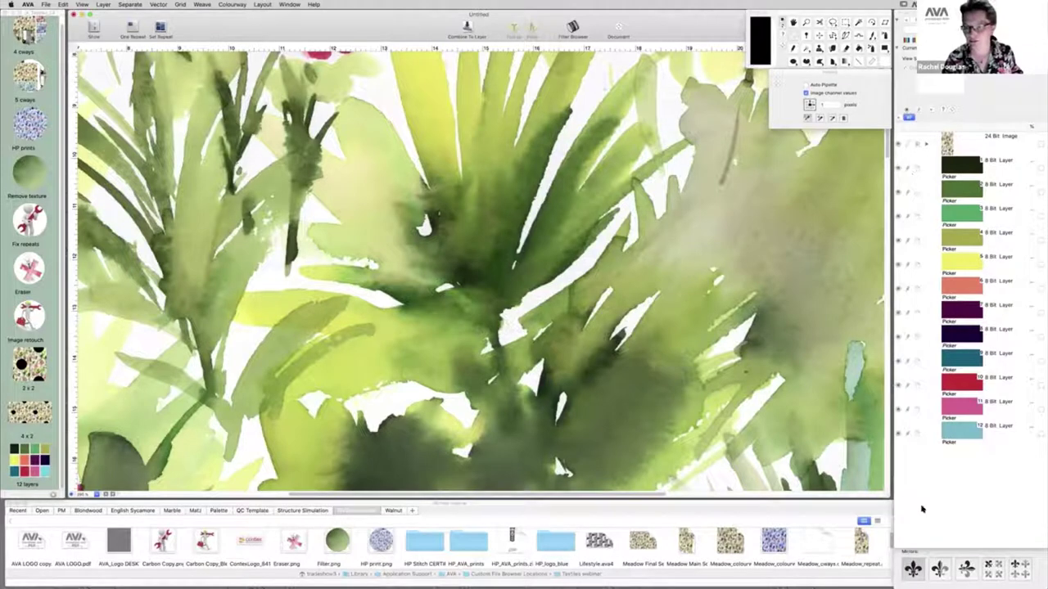
pyautogui.click(105, 5)
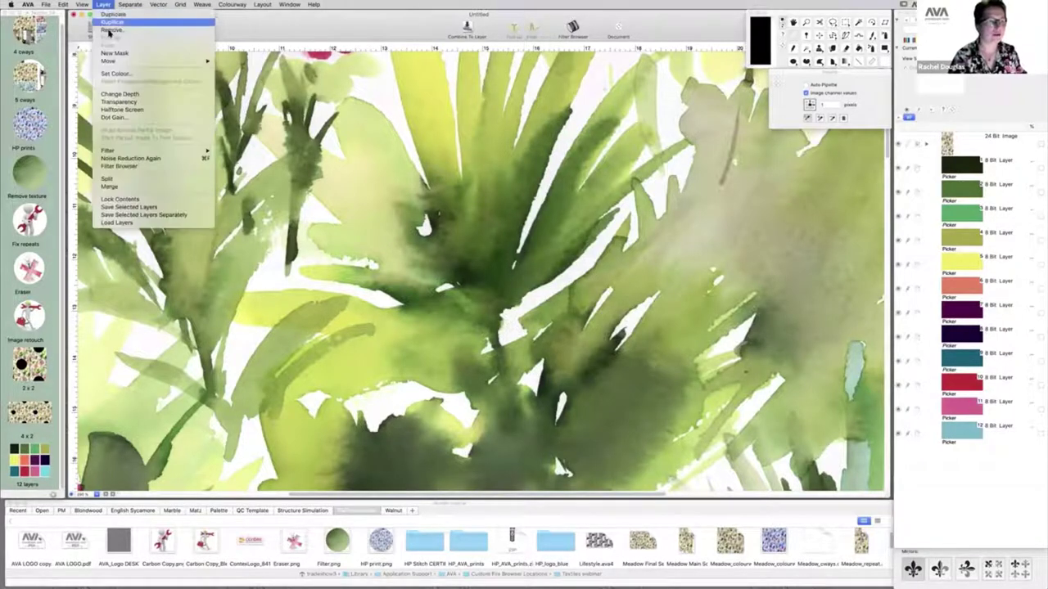
pyautogui.moveTo(111, 61)
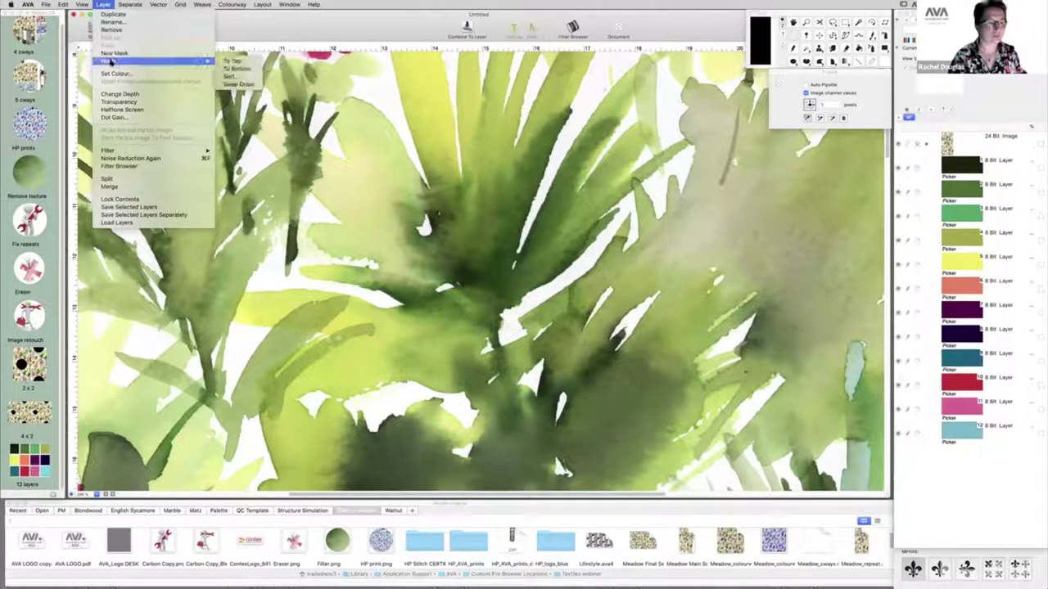
pyautogui.click(231, 77)
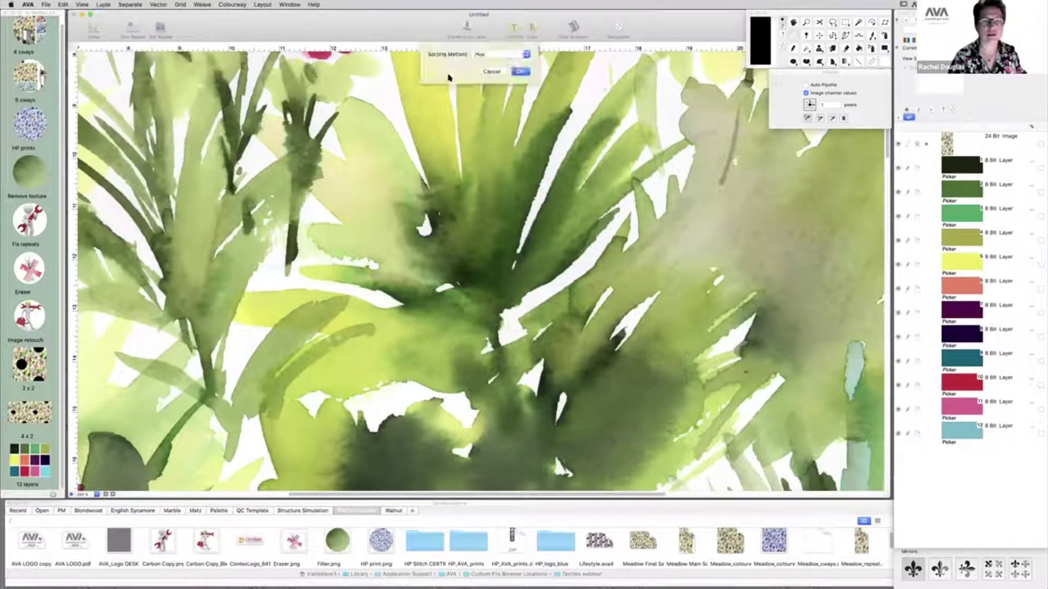
pyautogui.click(520, 73)
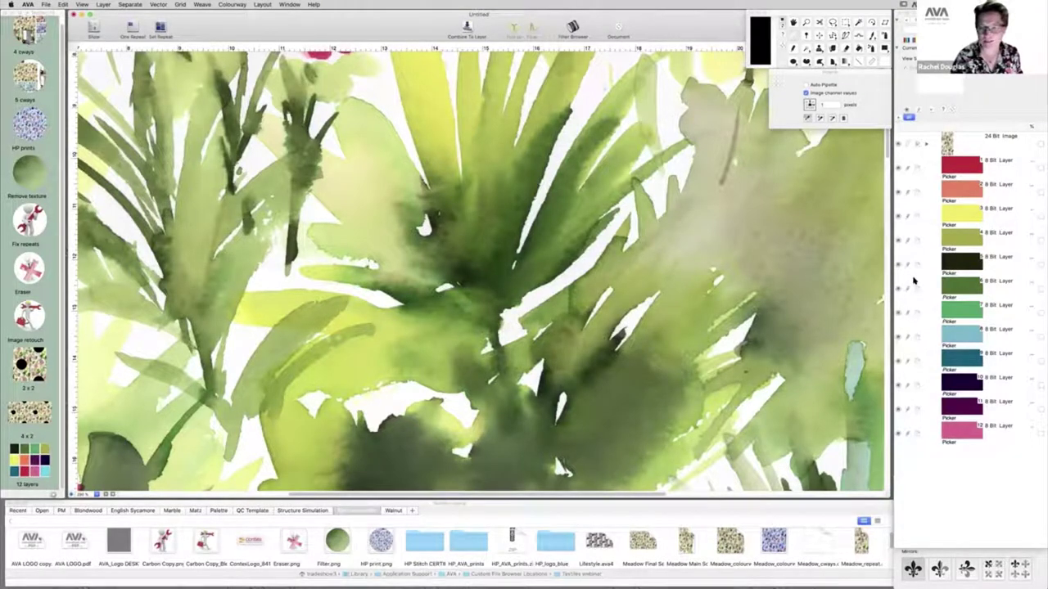
# Step: Separate the whole floral image into the twelve colour layers with the Advanced Colour separation
pyautogui.click(134, 5)
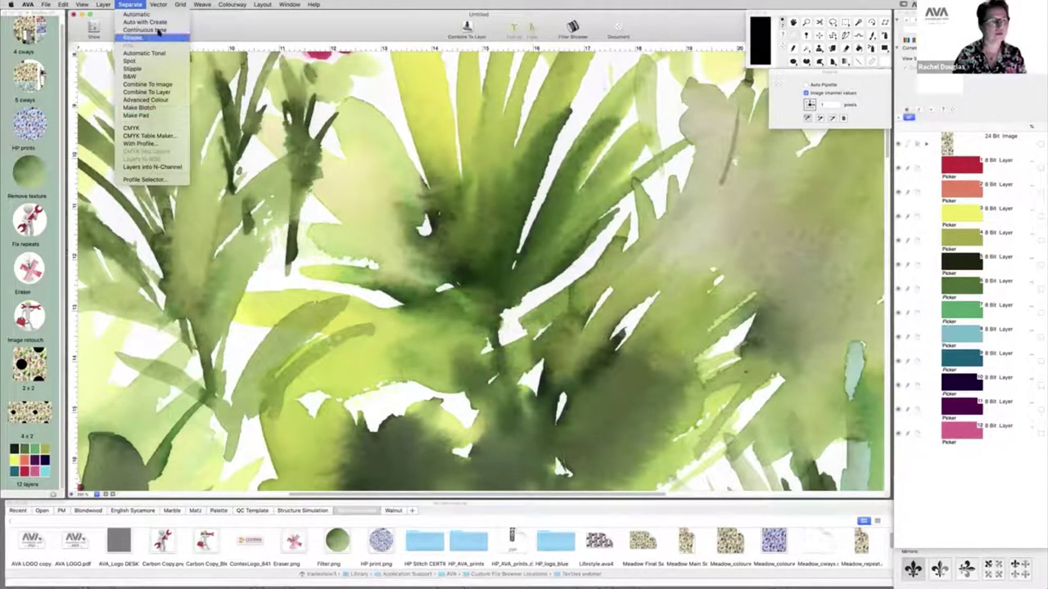
pyautogui.click(135, 100)
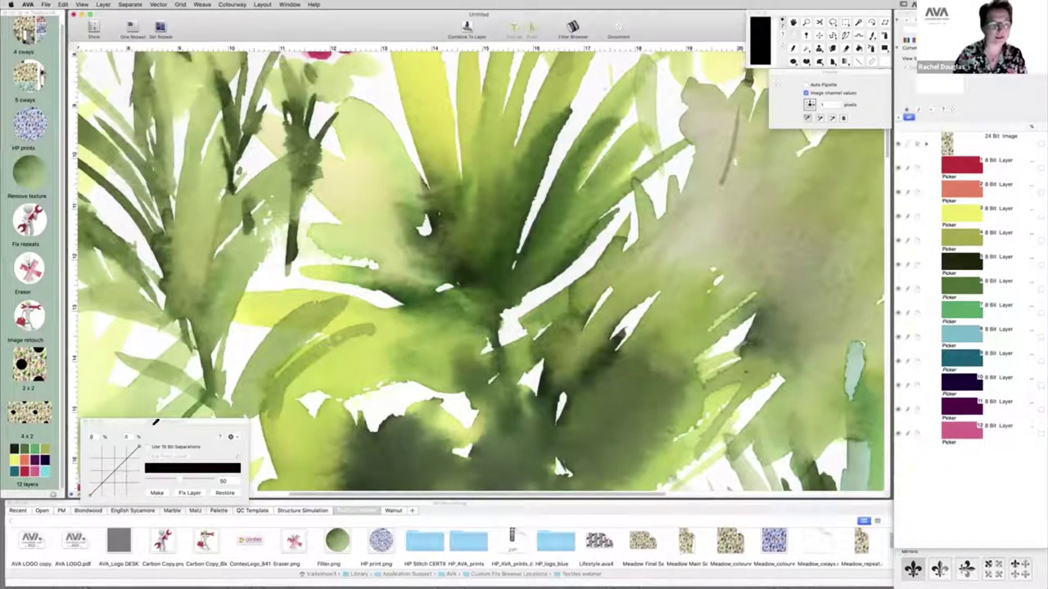
pyautogui.moveTo(155, 424); pyautogui.dragTo(162, 424)
pyautogui.moveTo(664, 311); pyautogui.dragTo(770, 142)
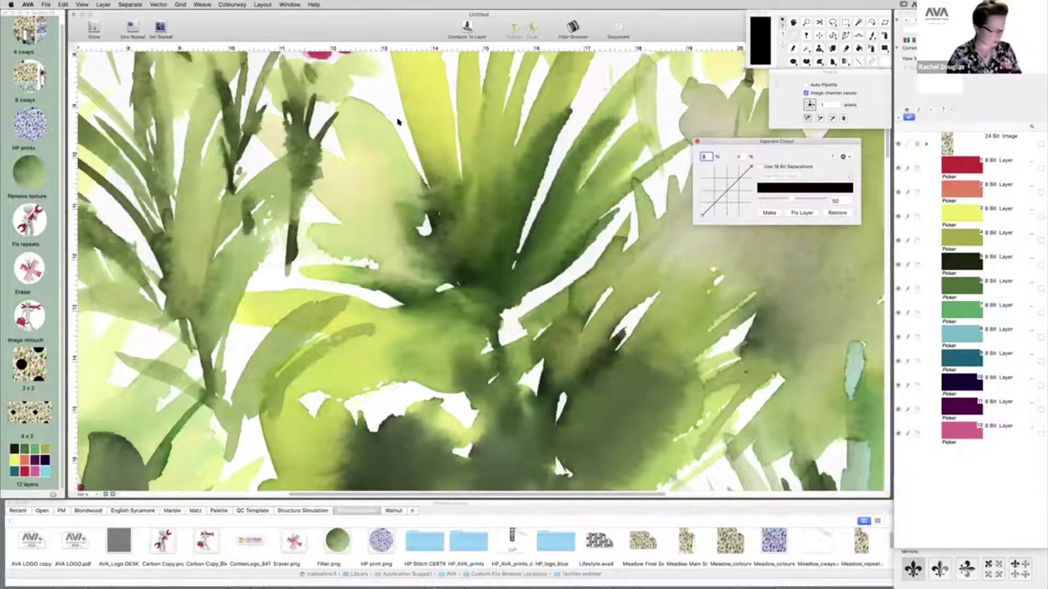
pyautogui.press('super+0')
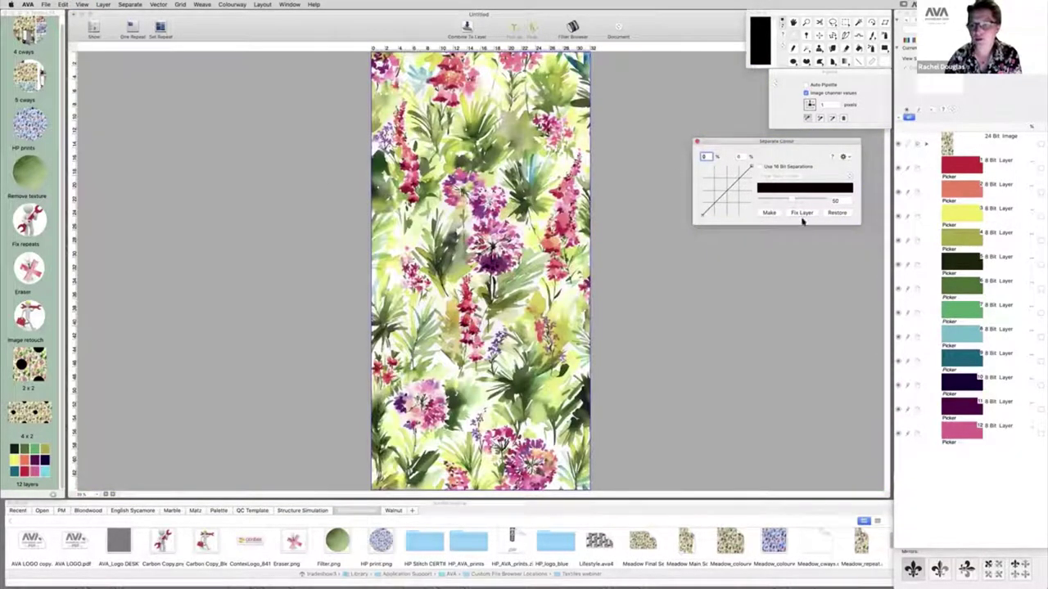
pyautogui.click(770, 213)
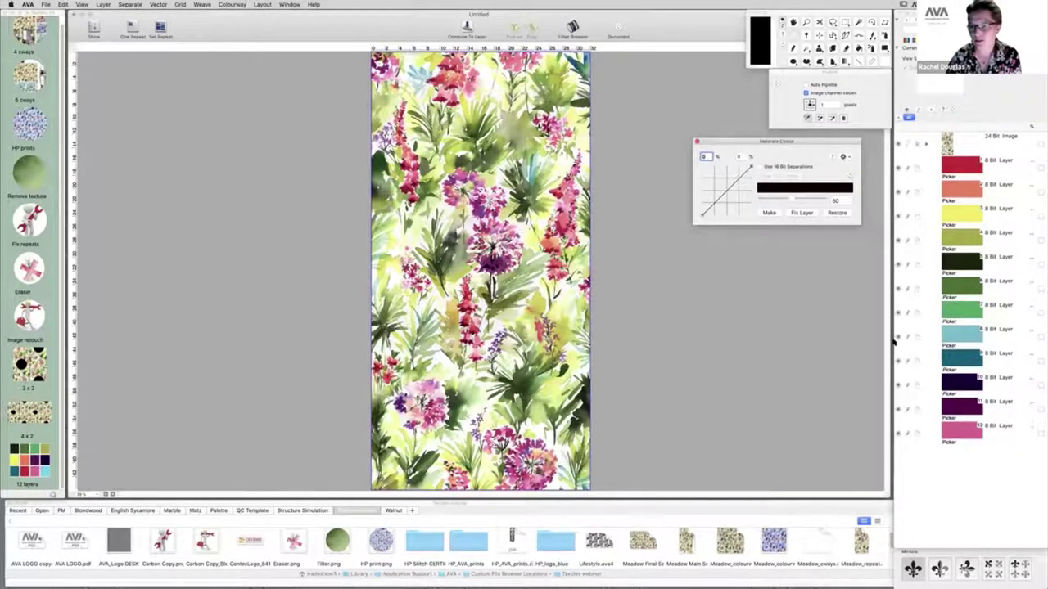
pyautogui.click(768, 214)
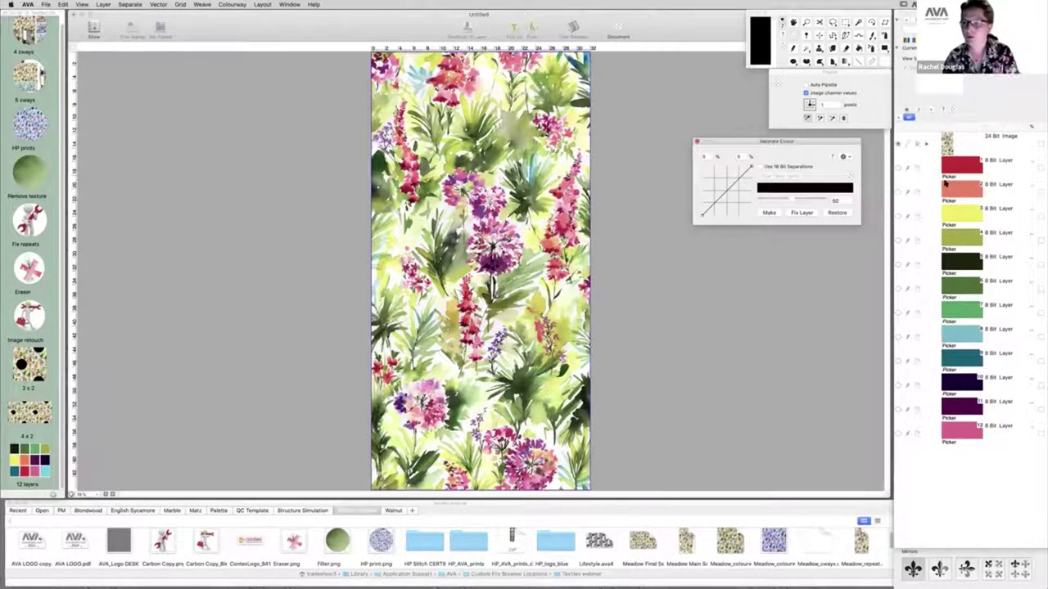
# Step: Examine the separated colour layers one at a time, from the red layer through to the pink layer
pyautogui.click(898, 168)
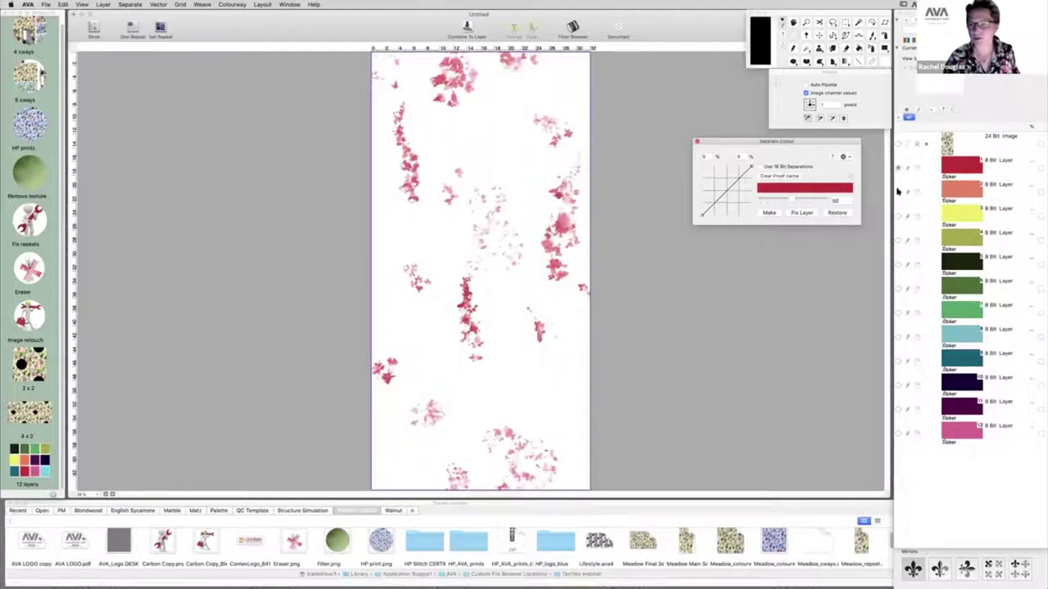
pyautogui.click(898, 194)
pyautogui.click(898, 216)
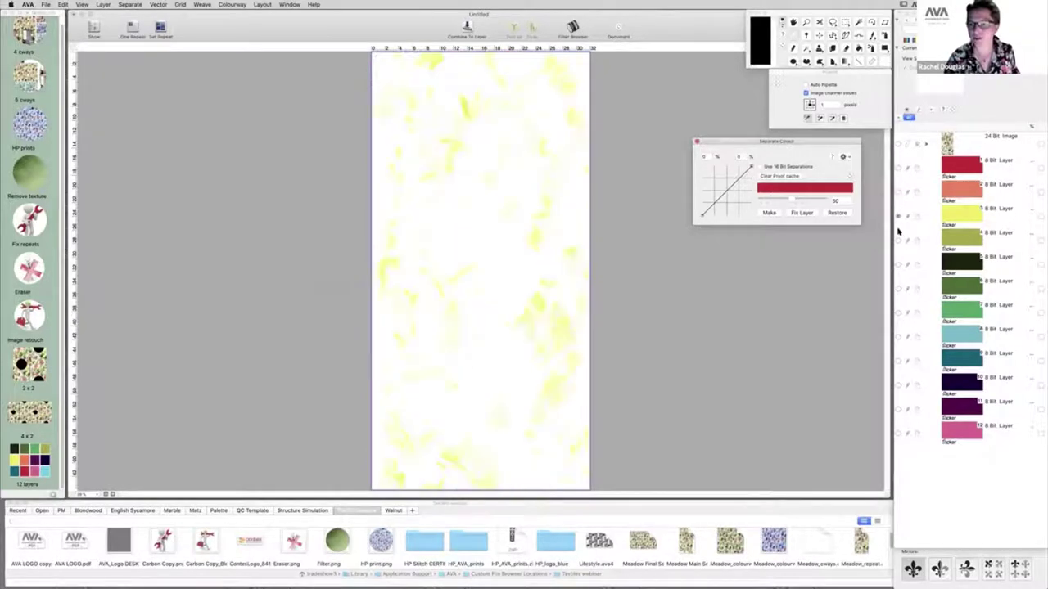
pyautogui.click(898, 241)
pyautogui.click(898, 265)
pyautogui.click(898, 289)
pyautogui.click(898, 312)
pyautogui.click(898, 337)
pyautogui.click(898, 385)
pyautogui.click(898, 409)
pyautogui.click(898, 433)
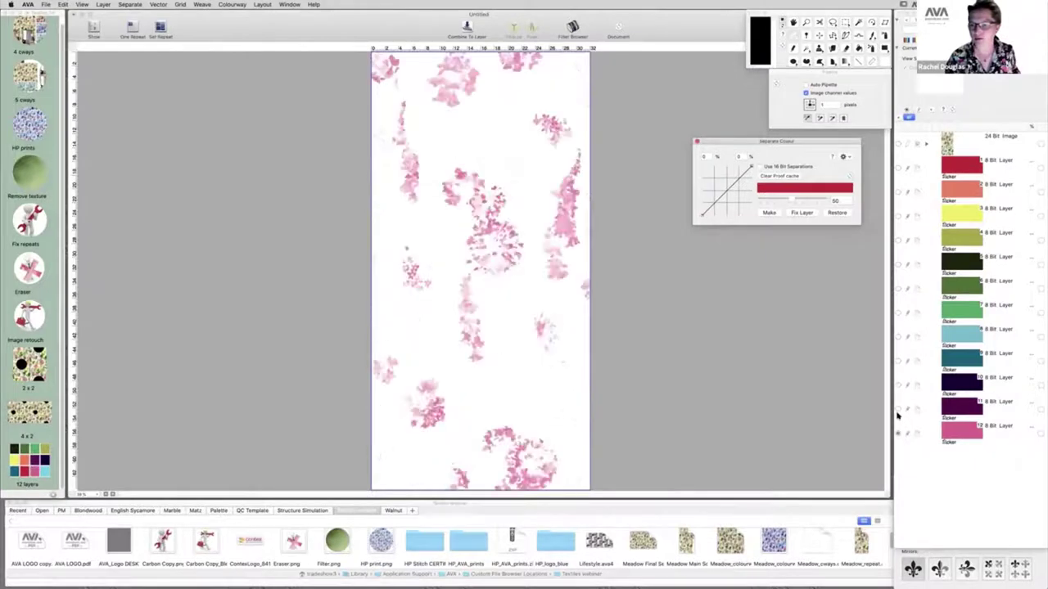
# Step: Show all twelve colour layers together and split the view to compare the original image with the separation
pyautogui.moveTo(898, 412); pyautogui.dragTo(901, 337)
pyautogui.moveTo(904, 266); pyautogui.dragTo(898, 172)
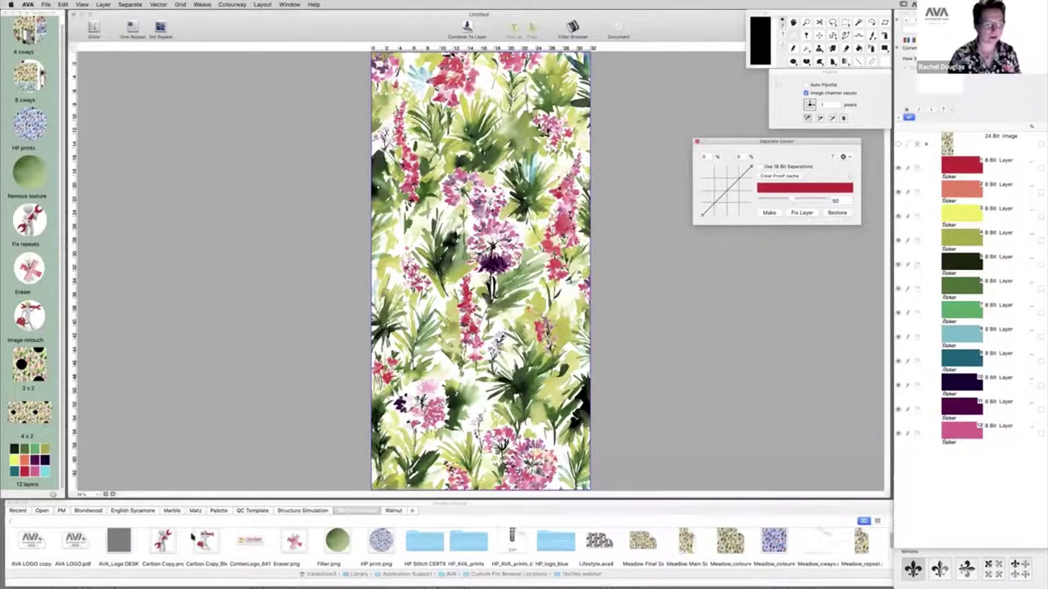
pyautogui.click(105, 496)
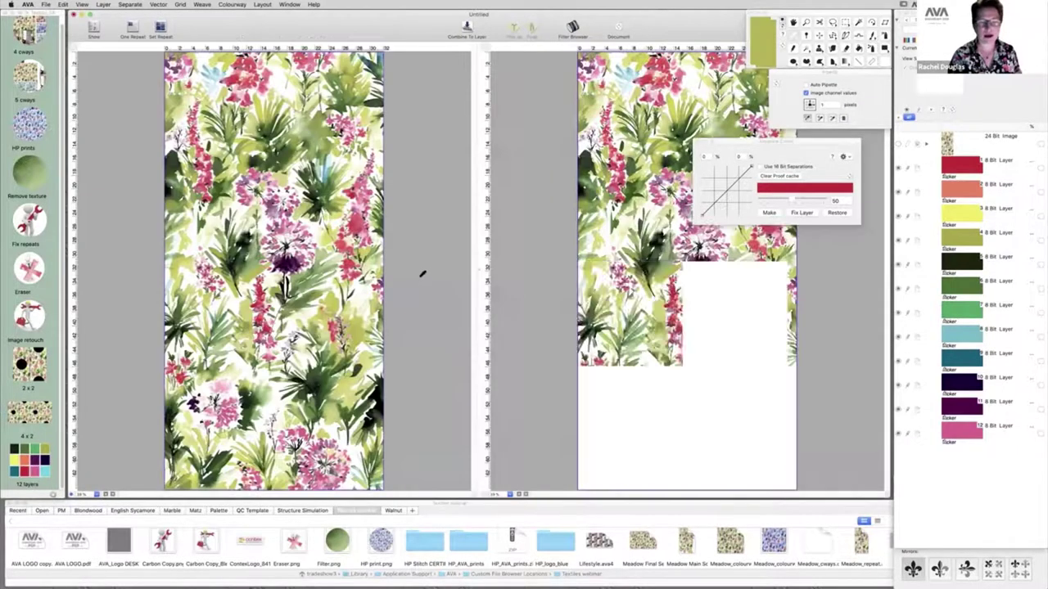
pyautogui.click(897, 145)
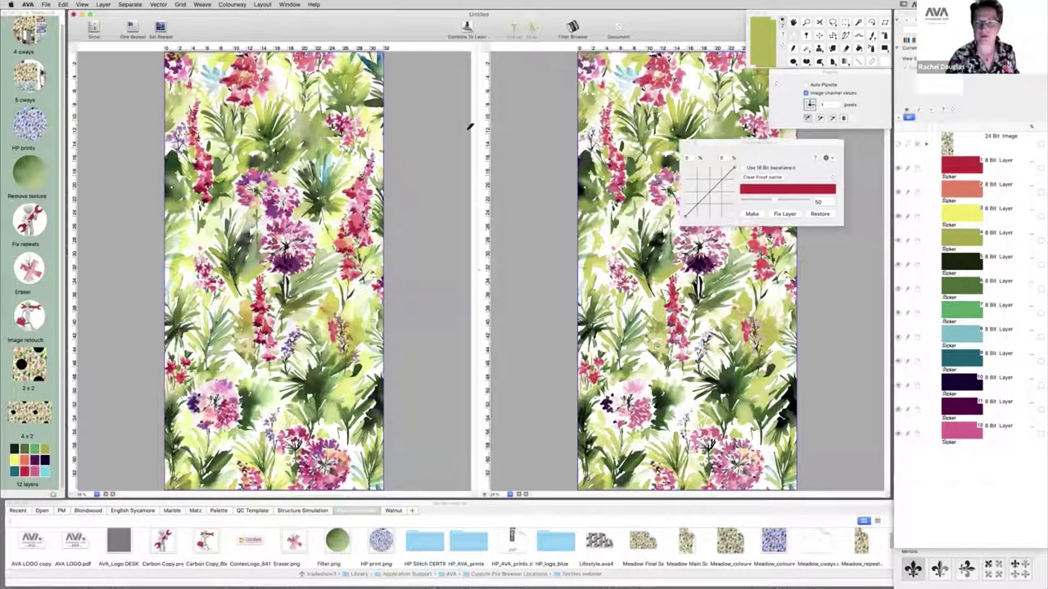
pyautogui.moveTo(787, 143); pyautogui.dragTo(486, 128)
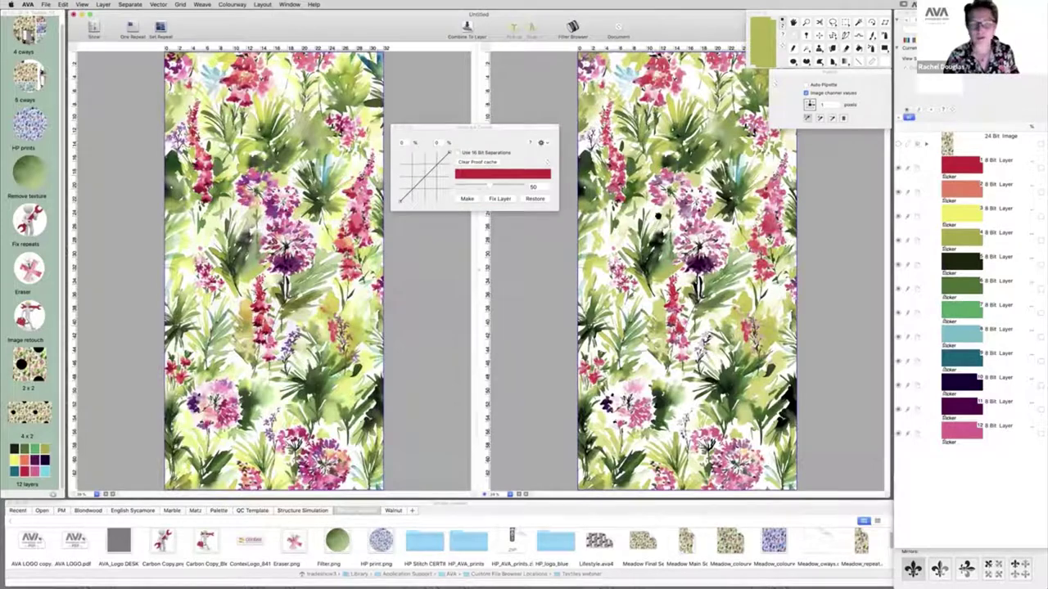
# Step: Isolate the mid green layer in the separation view and make its colour slightly lighter and more saturated, without the Printer gamut limit
pyautogui.scroll(3, 650, 246)
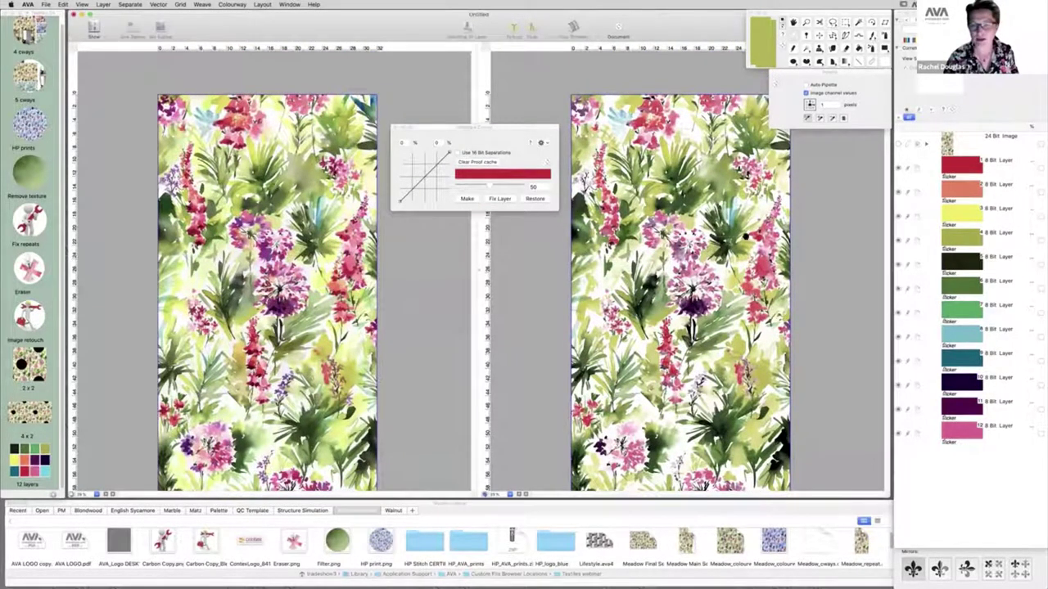
pyautogui.moveTo(623, 126); pyautogui.dragTo(693, 247)
pyautogui.hscroll(-2, 729, 224)
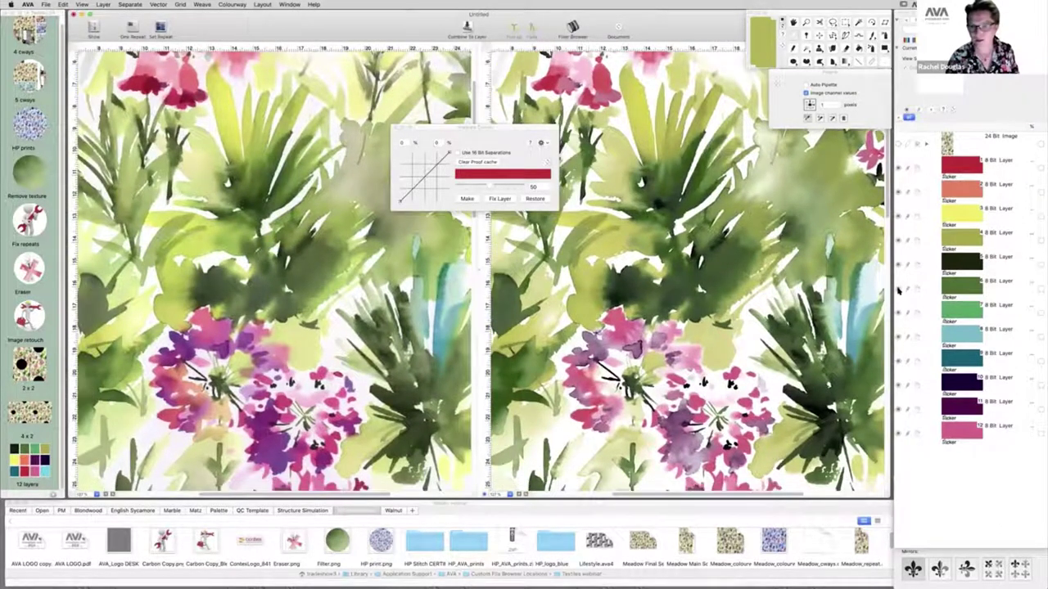
pyautogui.click(898, 289)
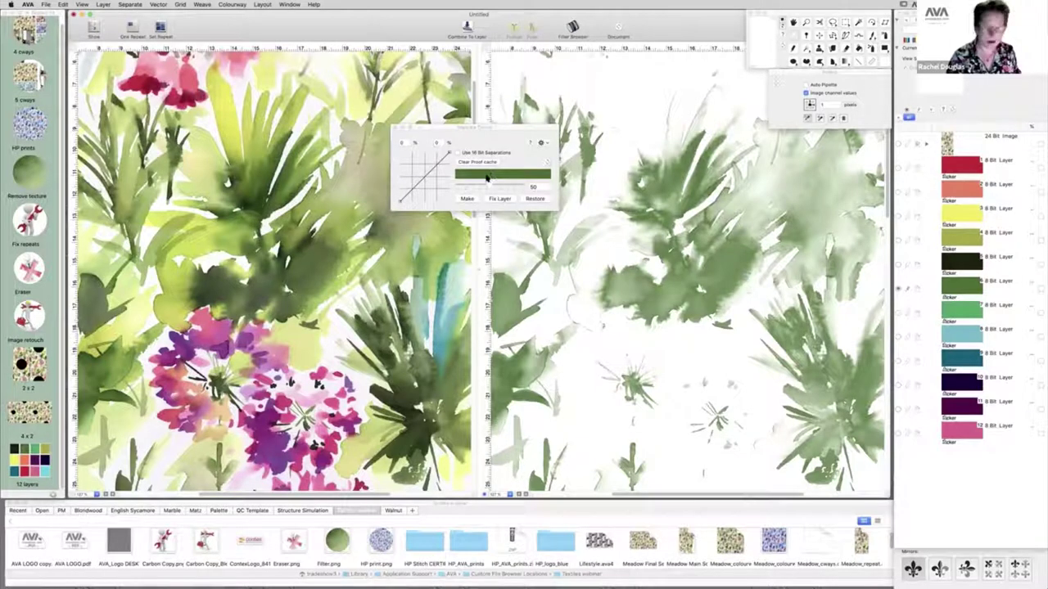
pyautogui.click(486, 177)
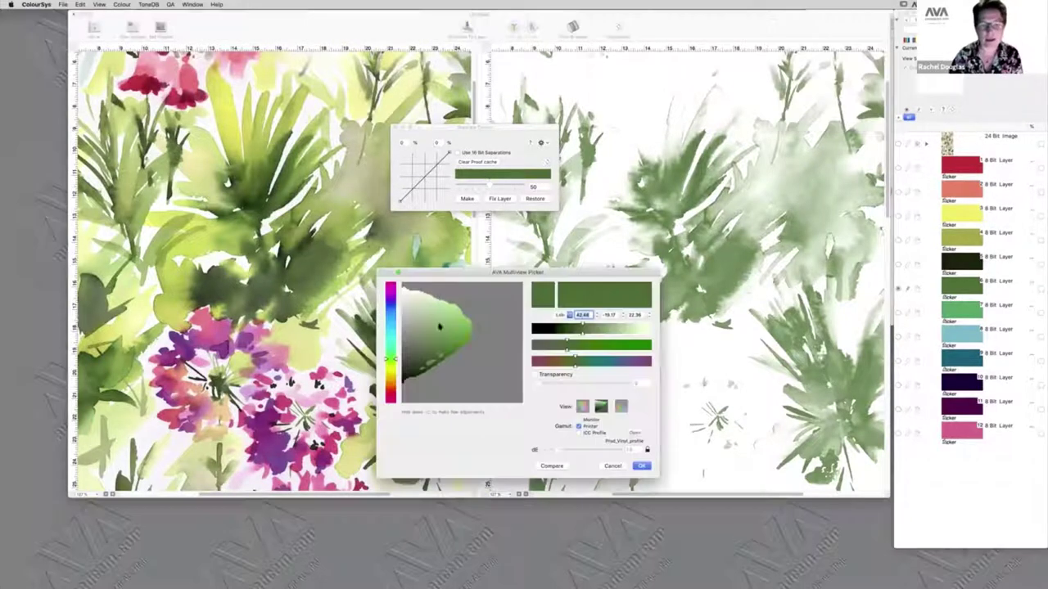
pyautogui.click(583, 426)
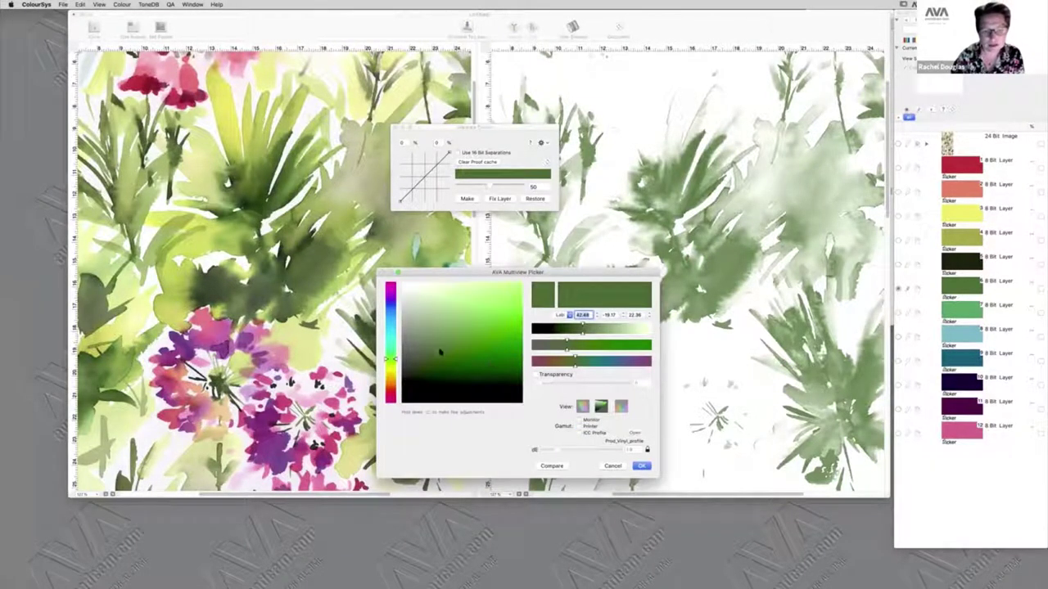
pyautogui.moveTo(440, 352); pyautogui.dragTo(448, 347)
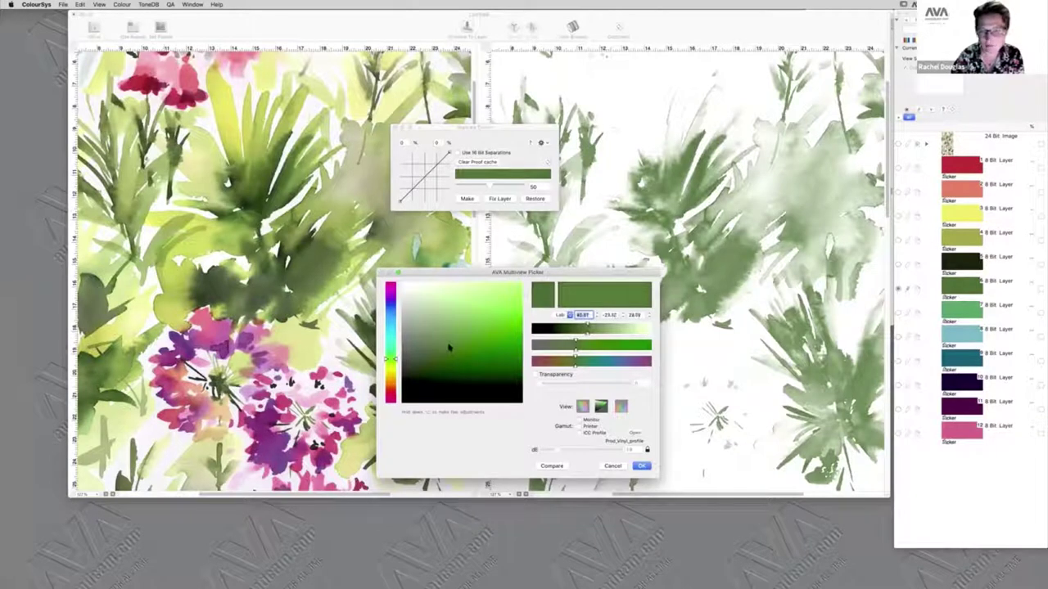
pyautogui.moveTo(448, 348); pyautogui.dragTo(450, 348)
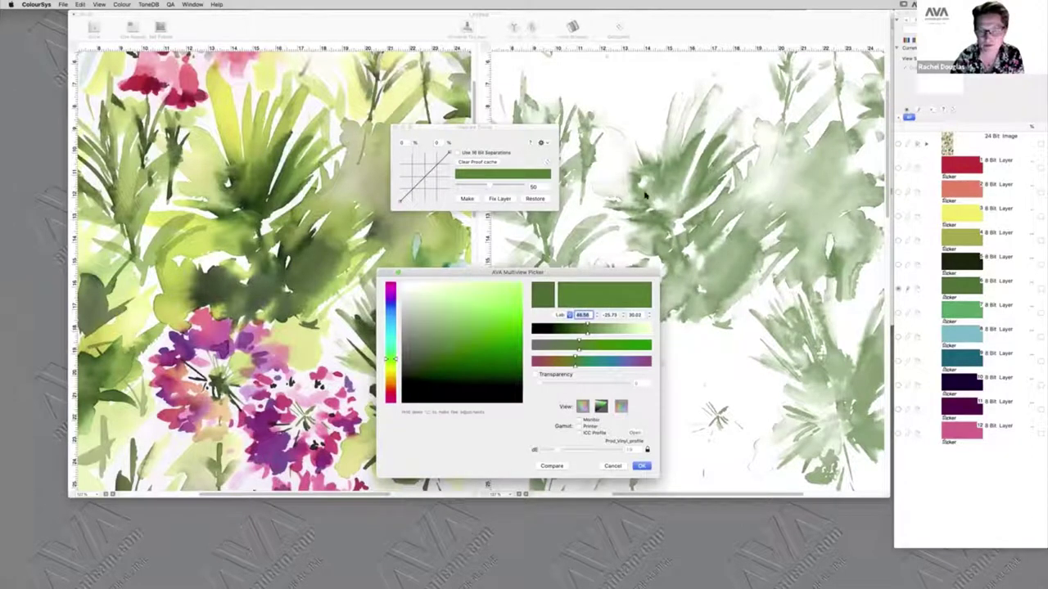
pyautogui.click(643, 466)
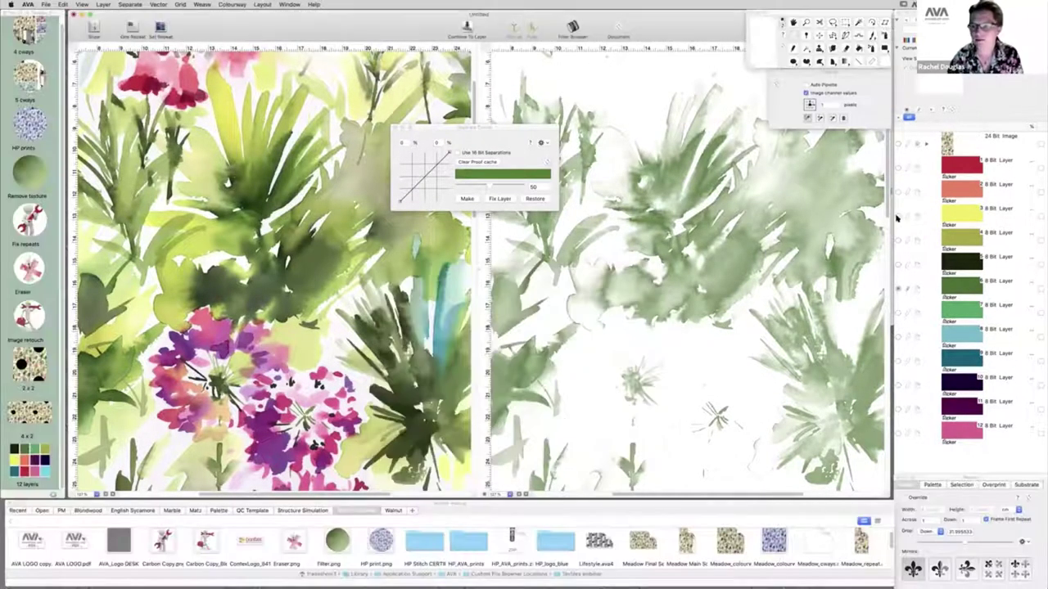
# Step: Show the yellow layer alongside the green and set its separation strength to 34.39
pyautogui.click(899, 217)
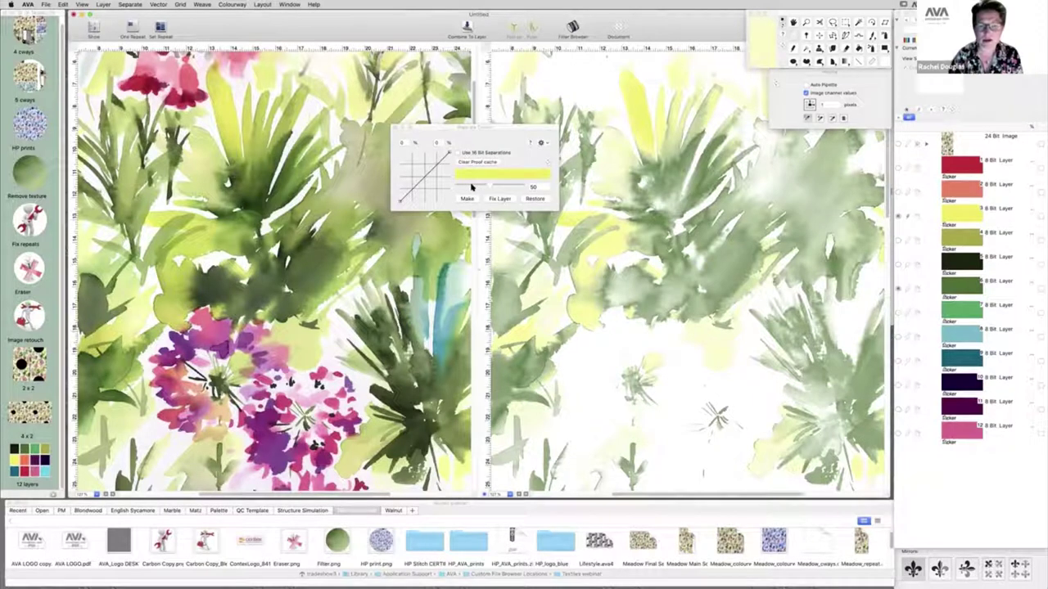
pyautogui.click(471, 188)
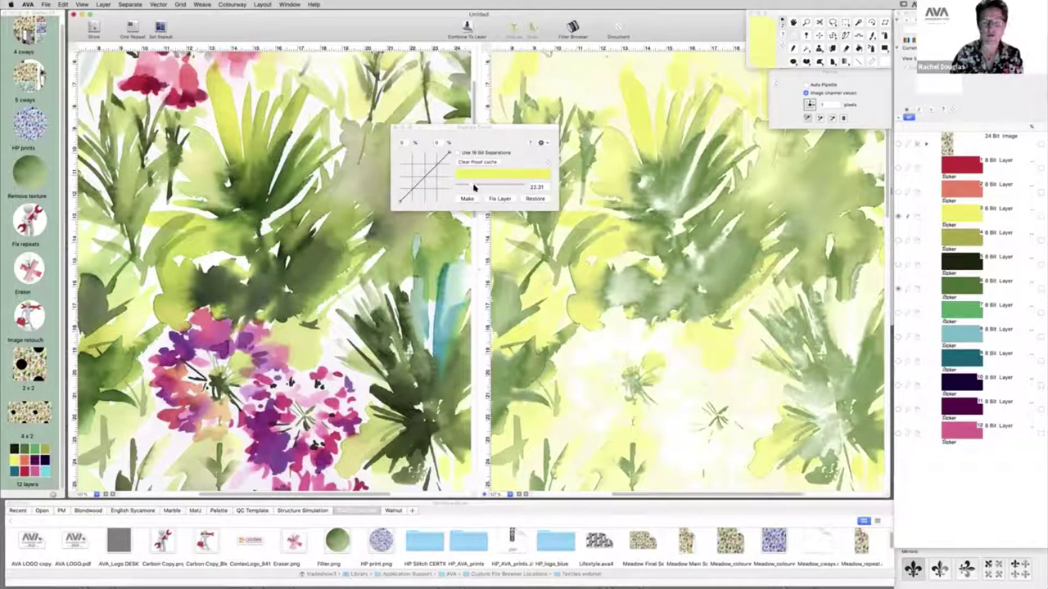
pyautogui.click(501, 183)
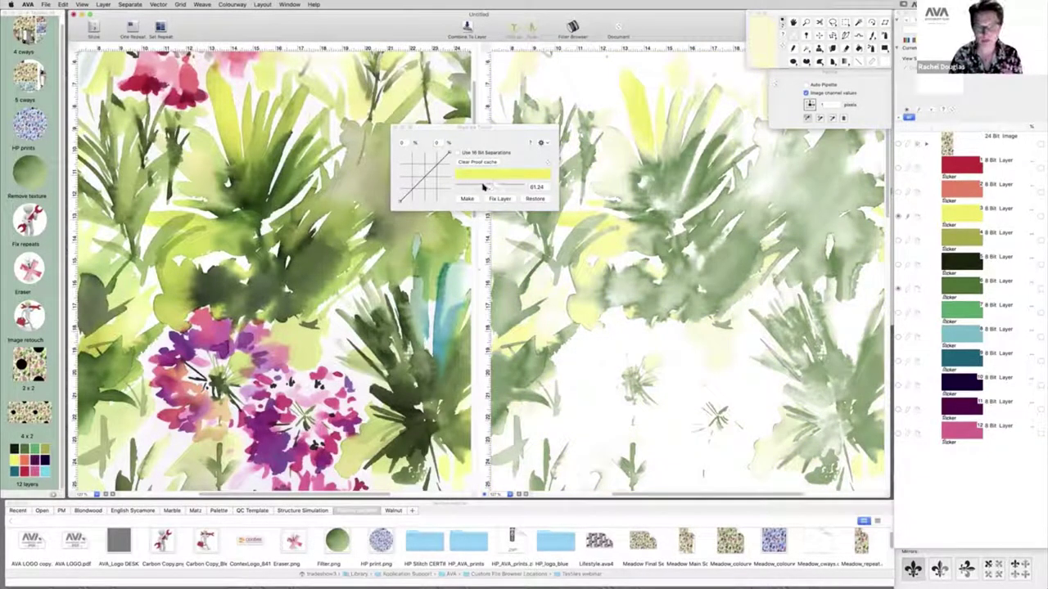
pyautogui.moveTo(482, 187); pyautogui.dragTo(479, 189)
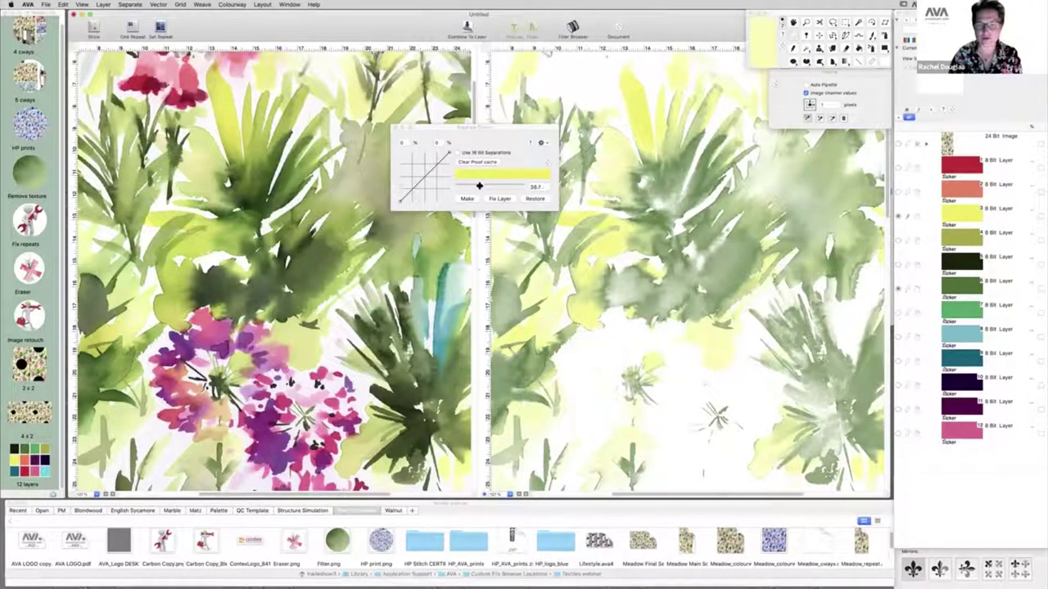
pyautogui.moveTo(481, 188); pyautogui.dragTo(481, 186)
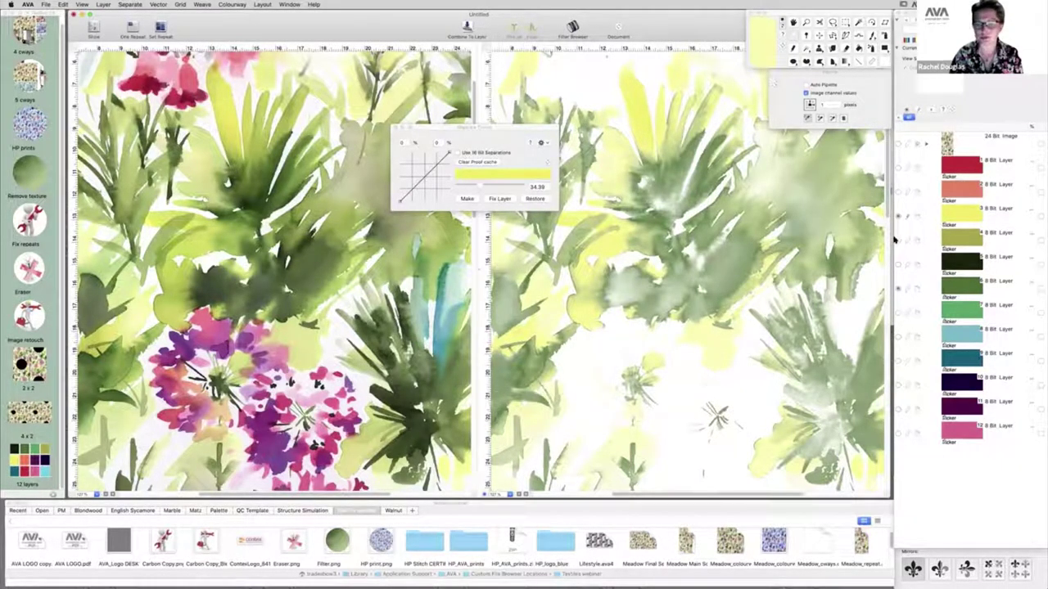
# Step: Display all the colour layers again and set the near-black green layer's separation strength to 45
pyautogui.click(897, 265)
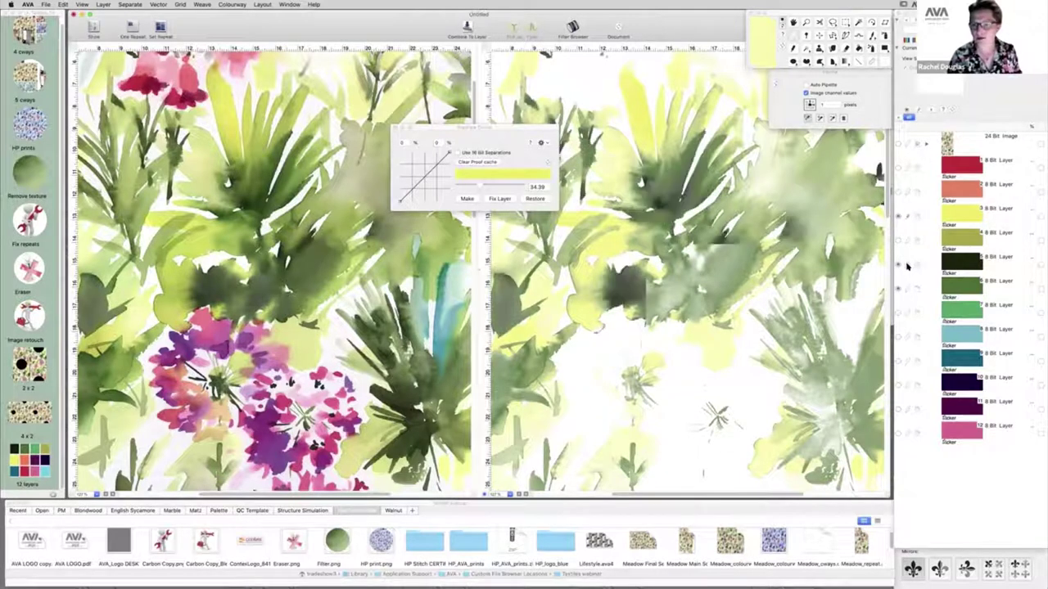
pyautogui.moveTo(899, 169); pyautogui.dragTo(903, 461)
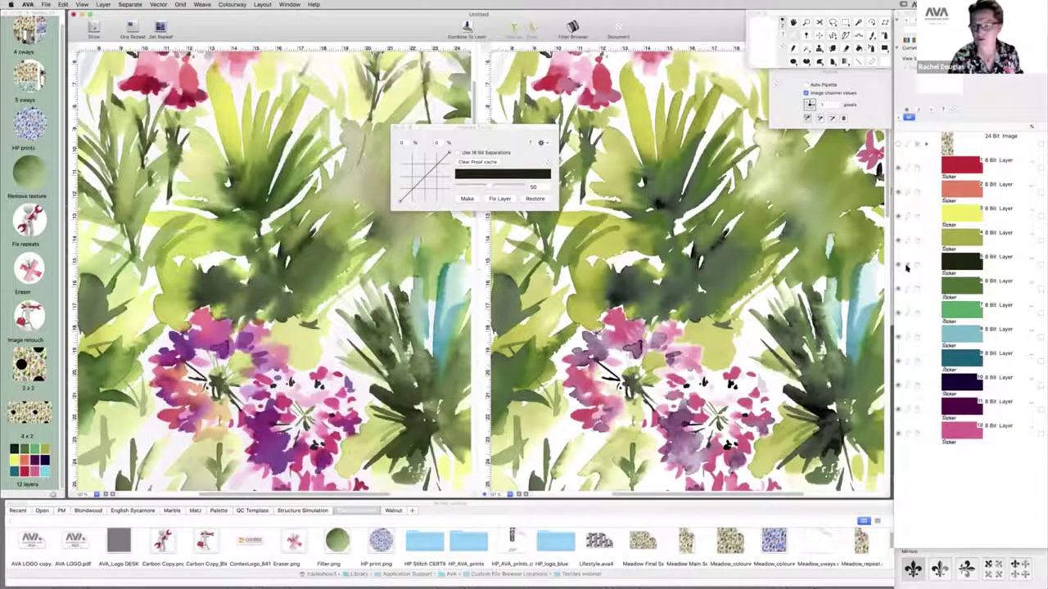
pyautogui.moveTo(489, 187); pyautogui.dragTo(487, 188)
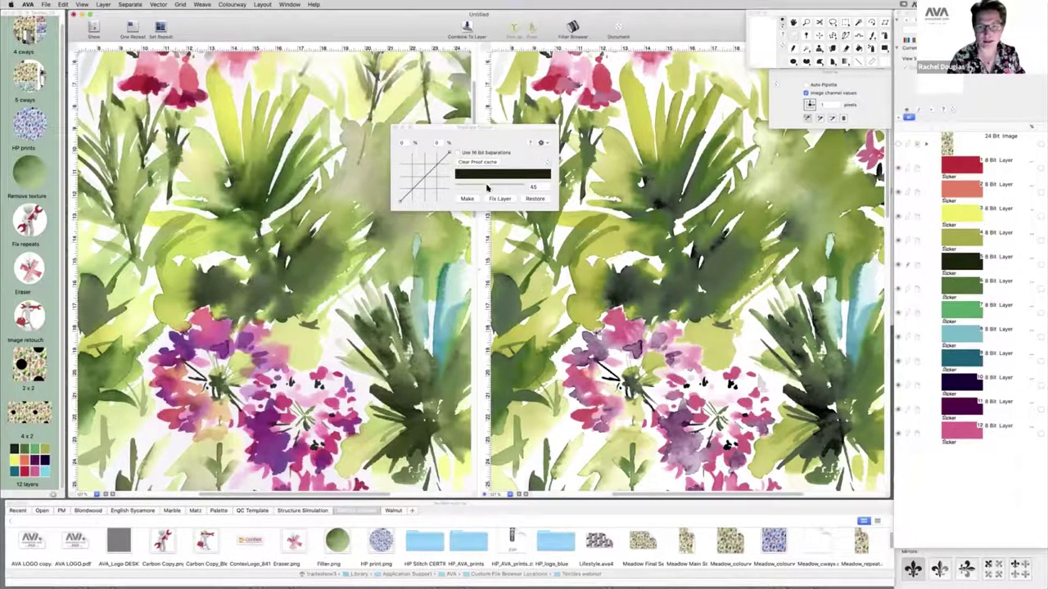
# Step: Lift the near-black green layer's separation curve at 47% to 67%, then select all layers and compare the whole design in both views
pyautogui.click(441, 160)
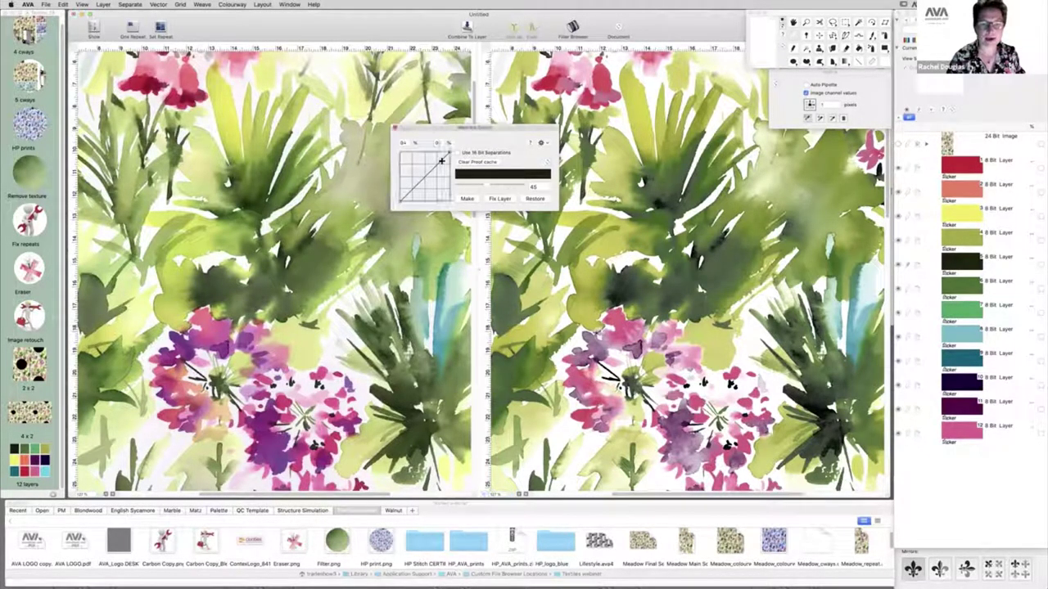
pyautogui.moveTo(442, 160); pyautogui.dragTo(423, 169)
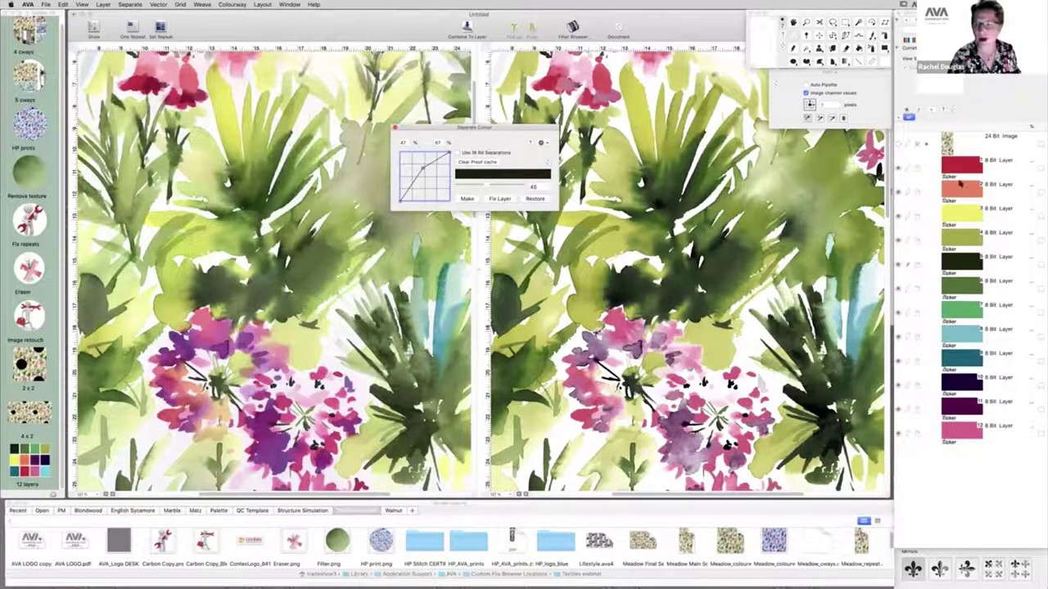
pyautogui.click(905, 172)
pyautogui.moveTo(907, 345); pyautogui.dragTo(906, 439)
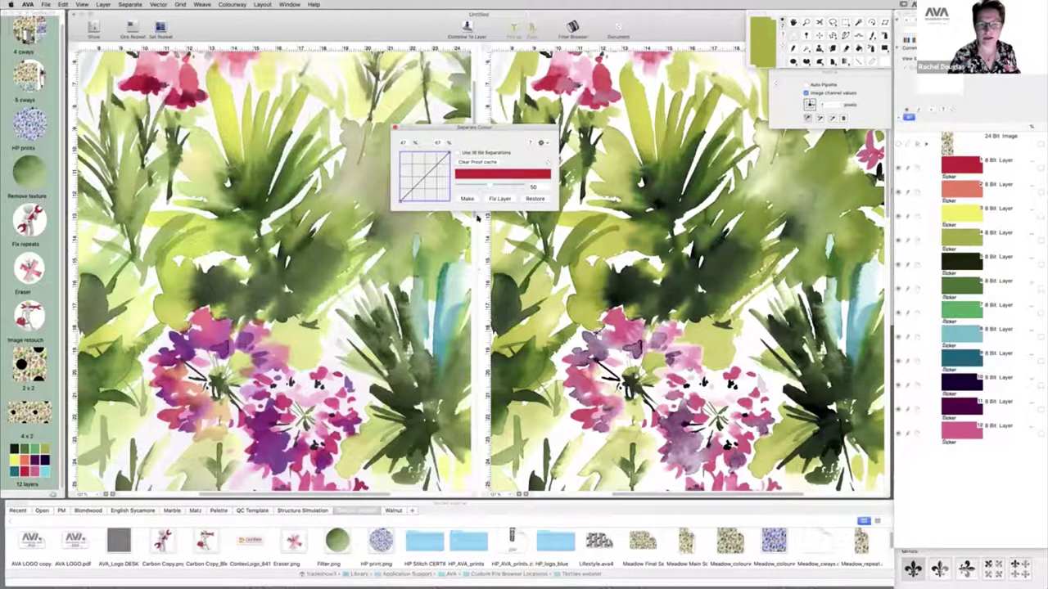
pyautogui.click(612, 213)
pyautogui.press('super+minus')
pyautogui.click(106, 49)
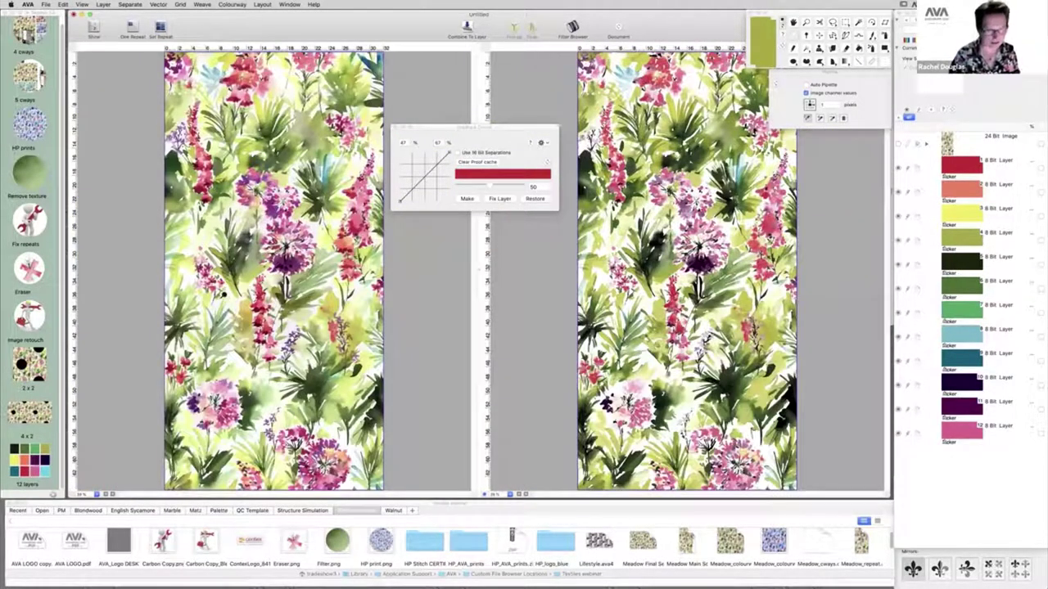
# Step: Sample the ochre of the large leaf in the original as a thirteenth colour layer and make its separation together with the others
pyautogui.click(221, 296)
pyautogui.keyDown('super'); pyautogui.moveTo(227, 297); pyautogui.dragTo(266, 344); pyautogui.keyUp('super')
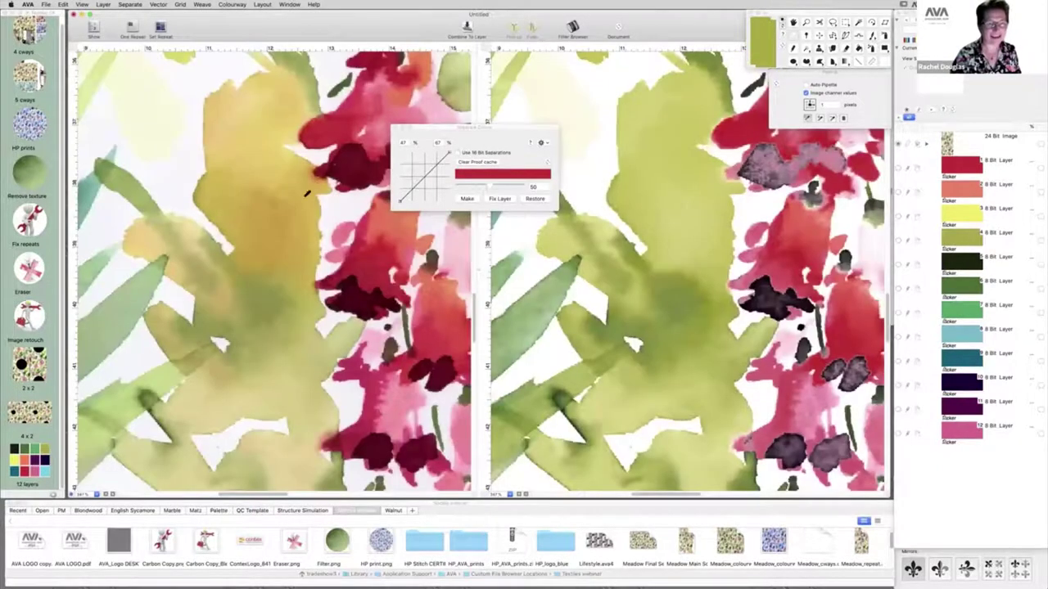
pyautogui.click(269, 217)
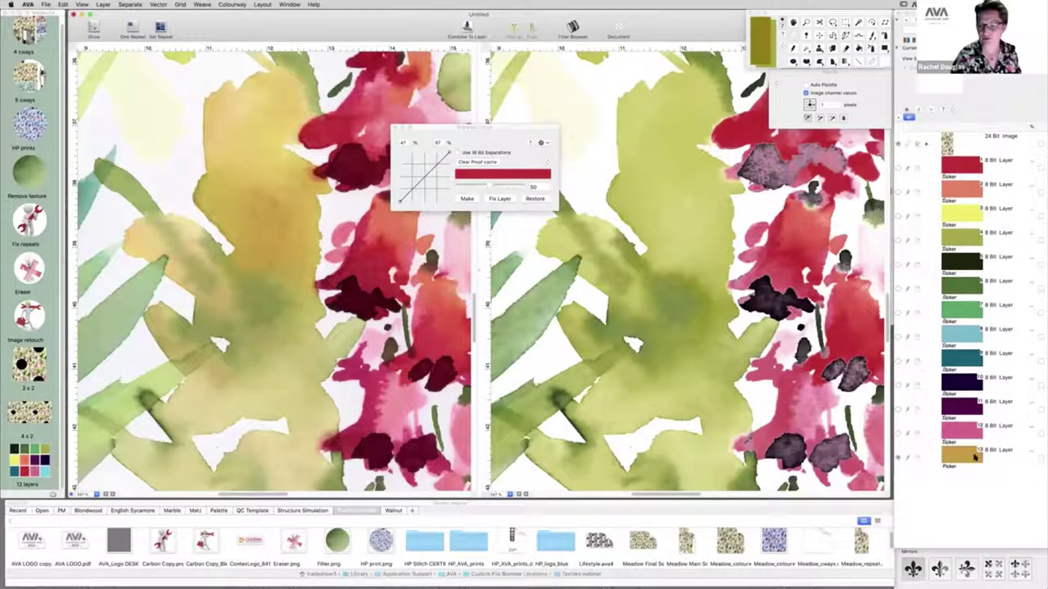
pyautogui.click(908, 459)
pyautogui.click(846, 449)
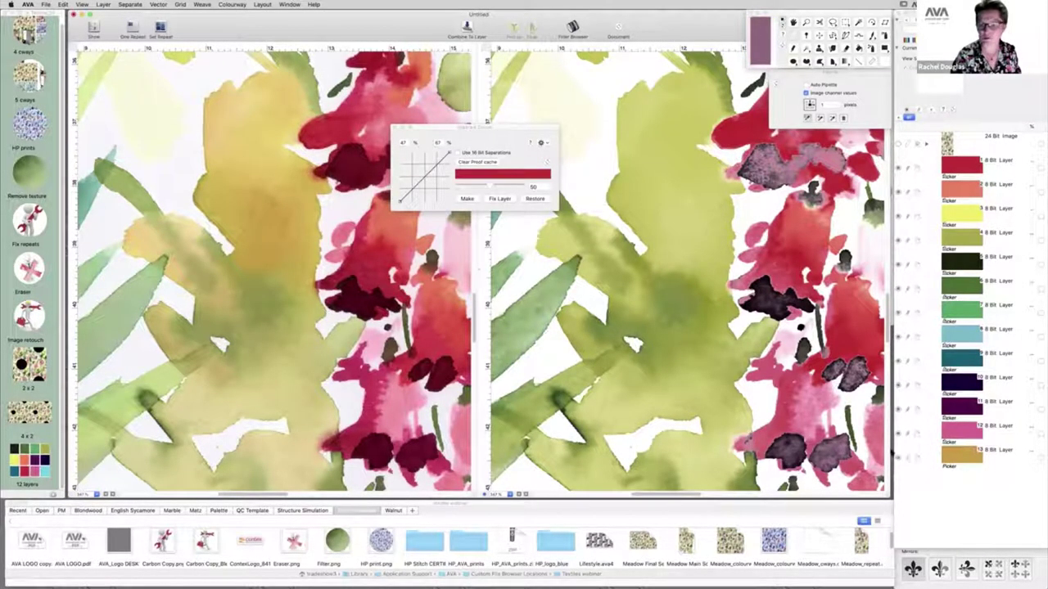
pyautogui.click(467, 199)
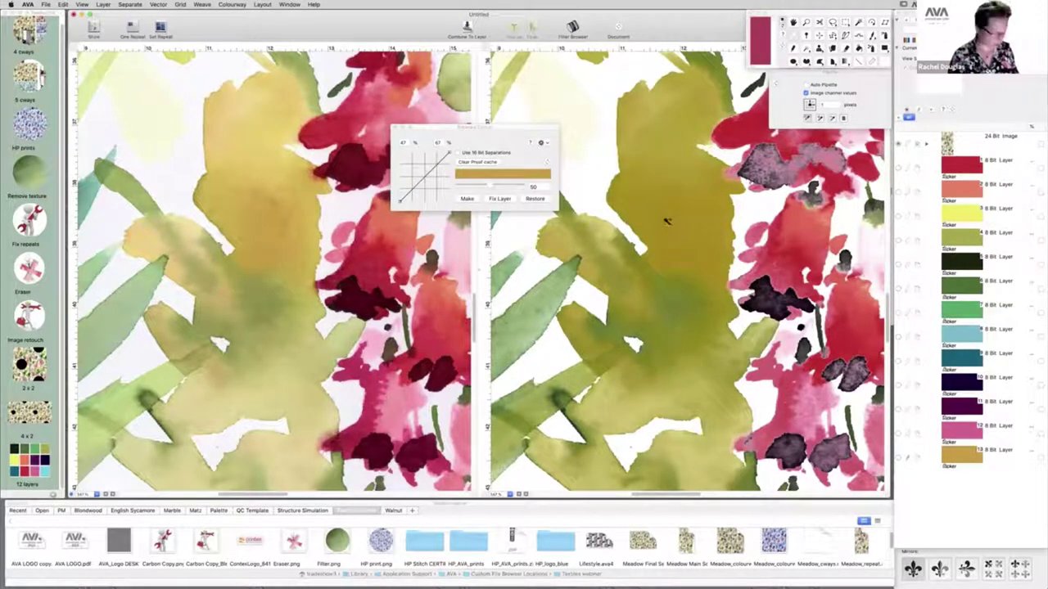
# Step: Fix all thirteen separation layers with the full design in view and close the colour separation settings
pyautogui.press('super+0')
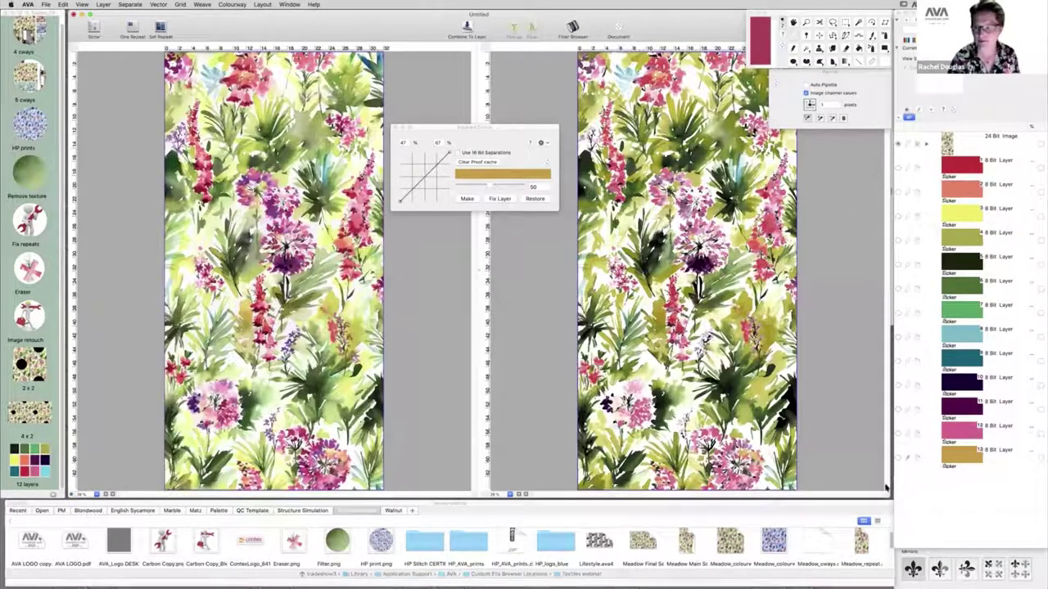
pyautogui.moveTo(907, 169); pyautogui.dragTo(907, 466)
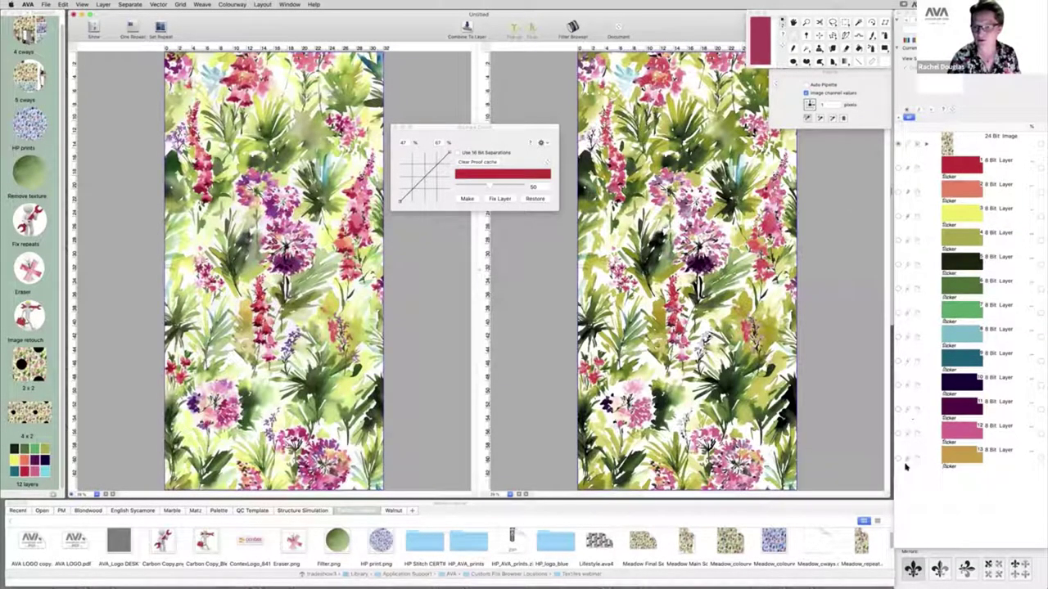
pyautogui.click(497, 199)
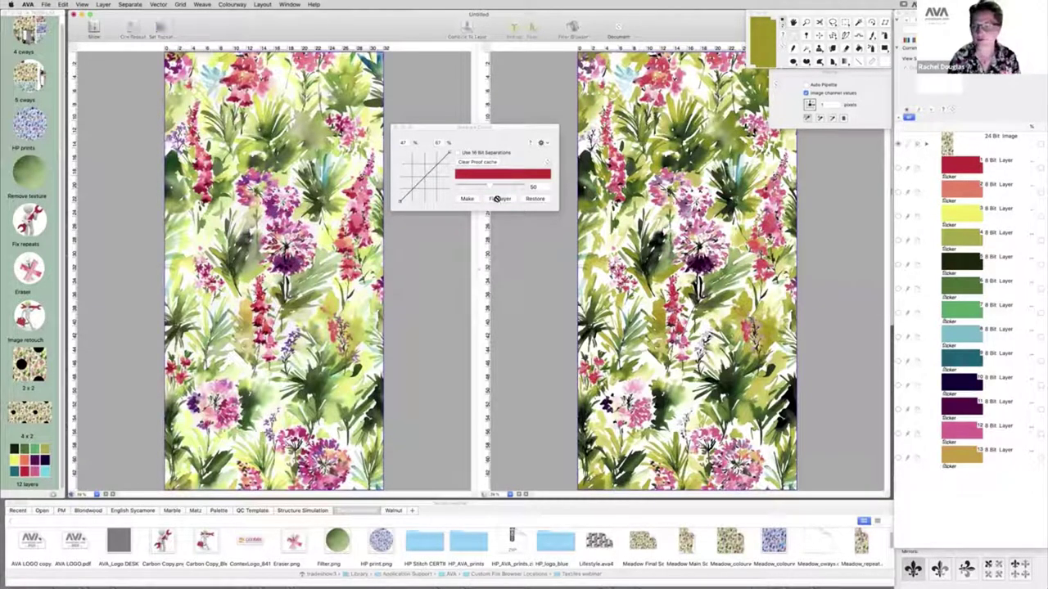
pyautogui.click(396, 127)
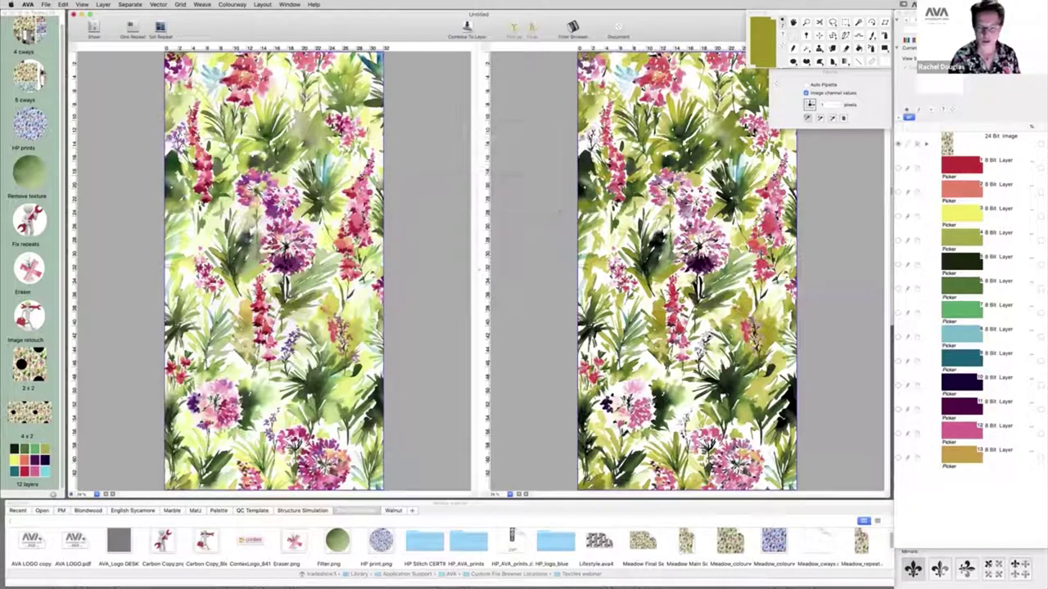
# Step: Open the Meadow Final Seps.ava4 design and fit its whole repeat in the window
pyautogui.moveTo(802, 588)
pyautogui.click(825, 570)
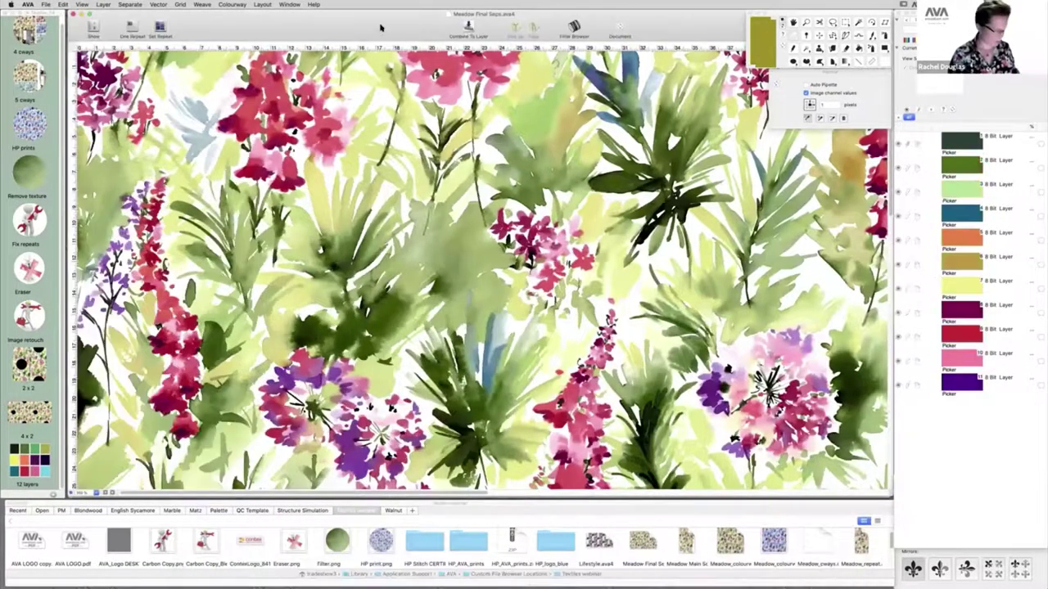
pyautogui.press('super+0')
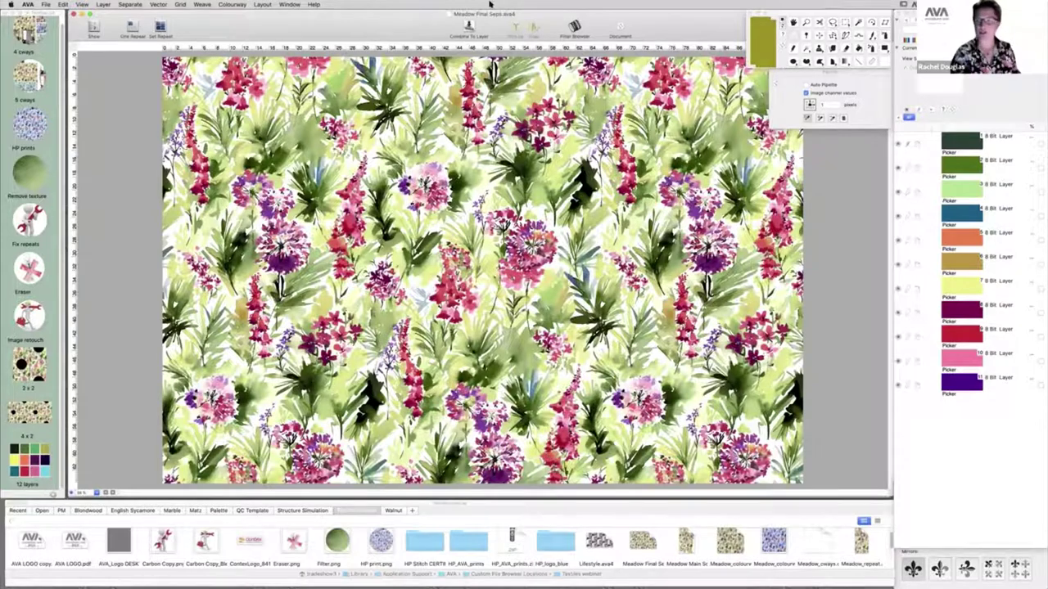
# Step: View the colourway's palette swatches and make the dark green the current colour
pyautogui.click(897, 146)
pyautogui.moveTo(895, 233); pyautogui.dragTo(896, 203)
pyautogui.click(897, 141)
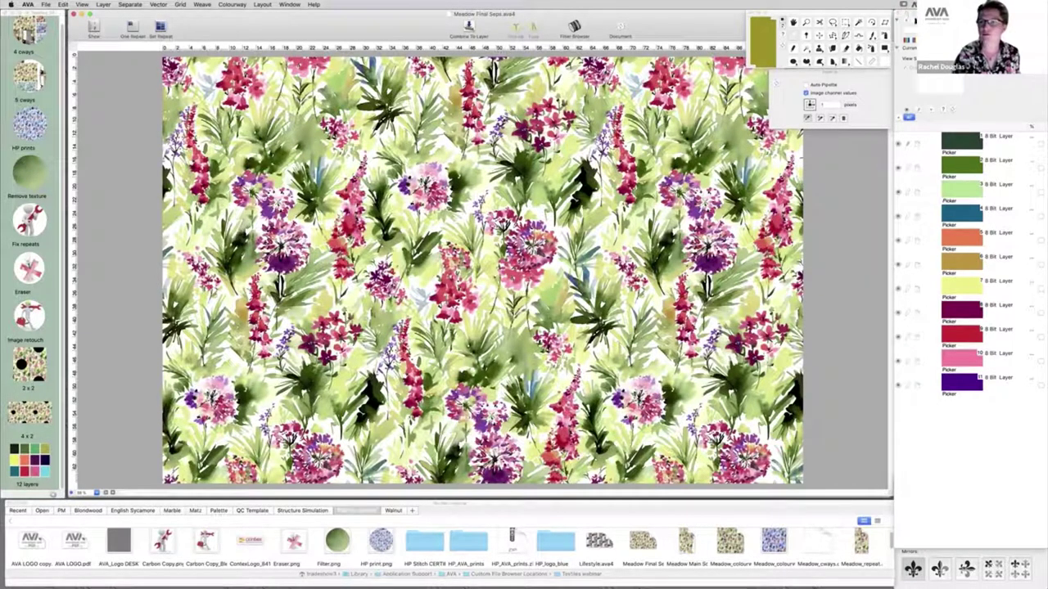
pyautogui.click(909, 40)
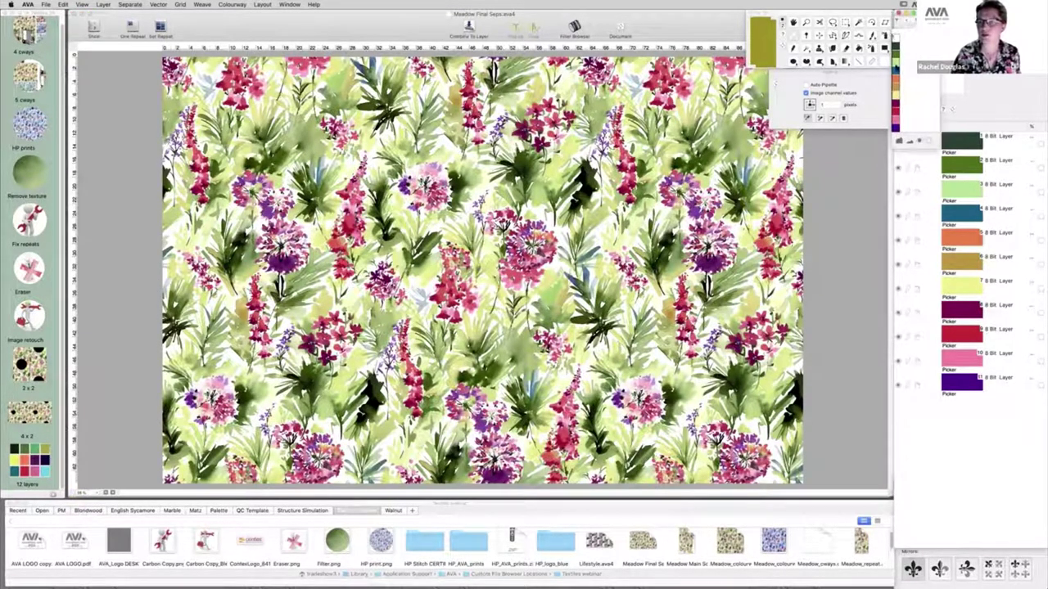
pyautogui.click(897, 29)
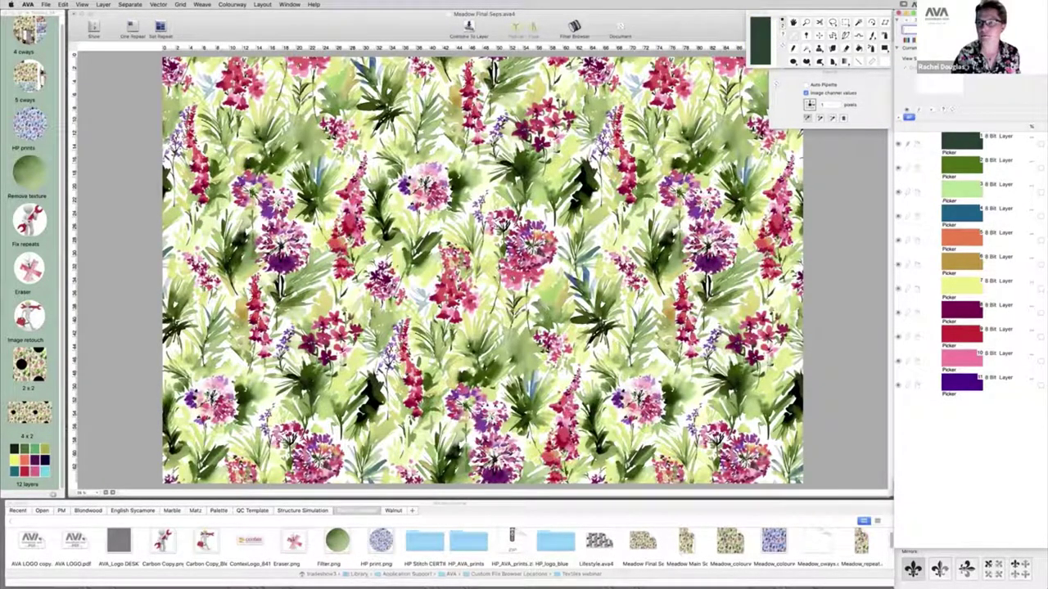
pyautogui.click(907, 39)
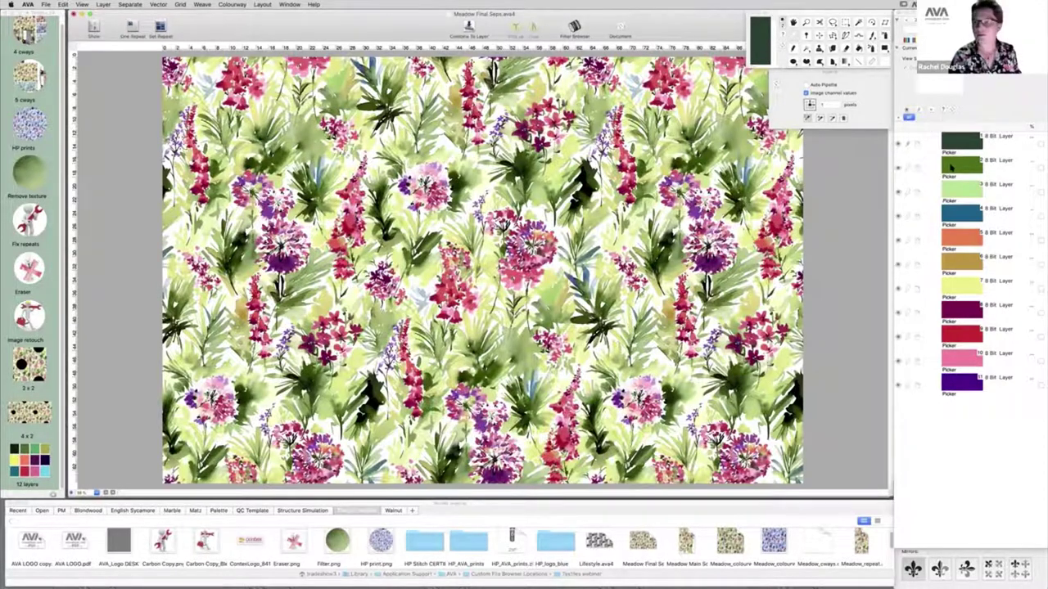
# Step: Open the mid green layer's colour for editing and limit the picker to the Printer gamut
pyautogui.doubleClick(951, 167)
pyautogui.moveTo(495, 277); pyautogui.dragTo(497, 265)
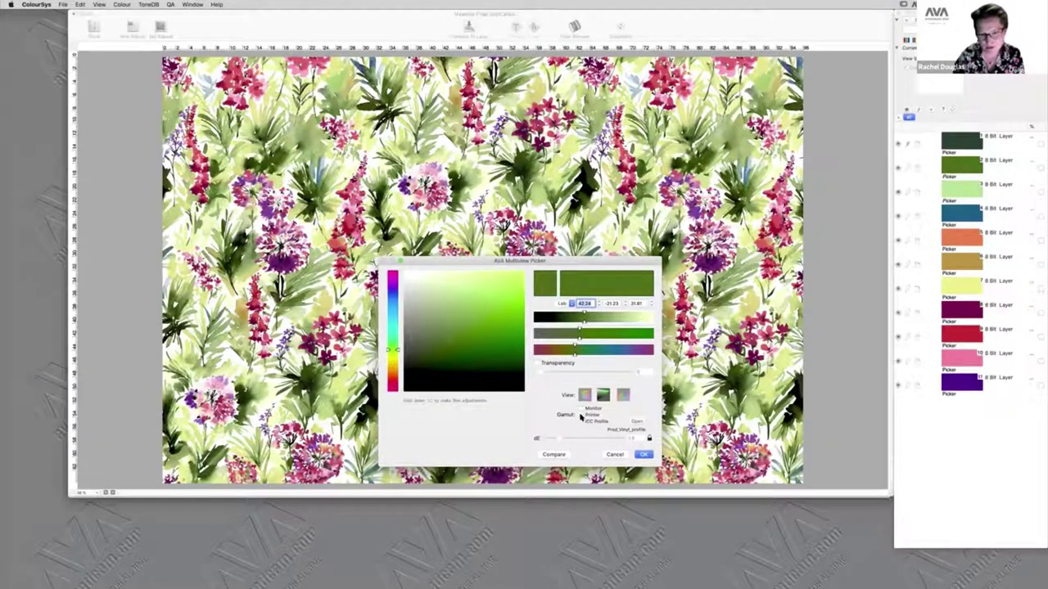
pyautogui.click(580, 416)
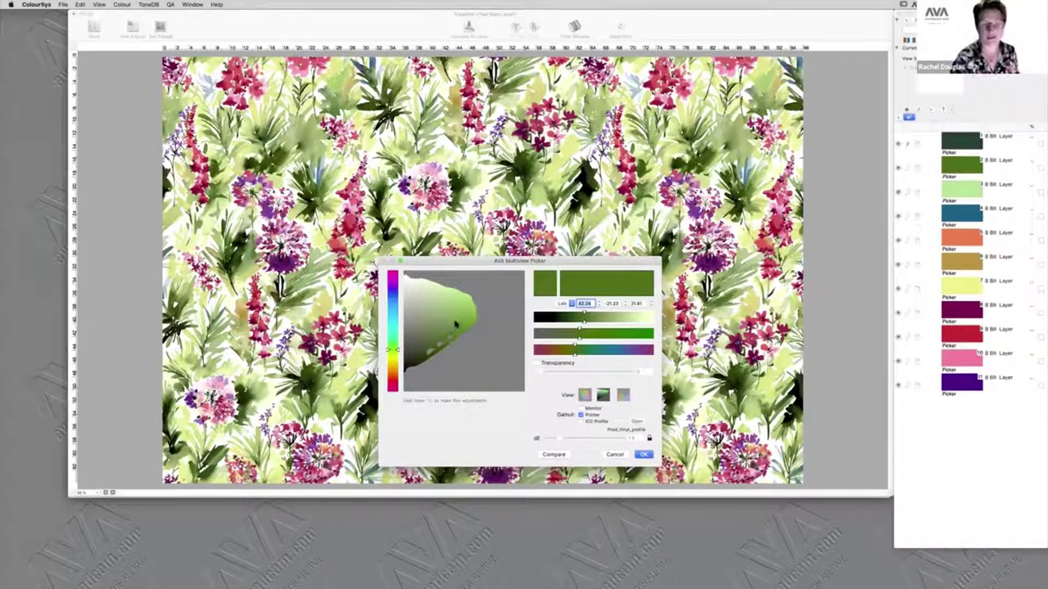
# Step: Switch to AVA CMS Controller to check the monitor and printer profiles, then return to the colour picker
pyautogui.press('super+Tab')
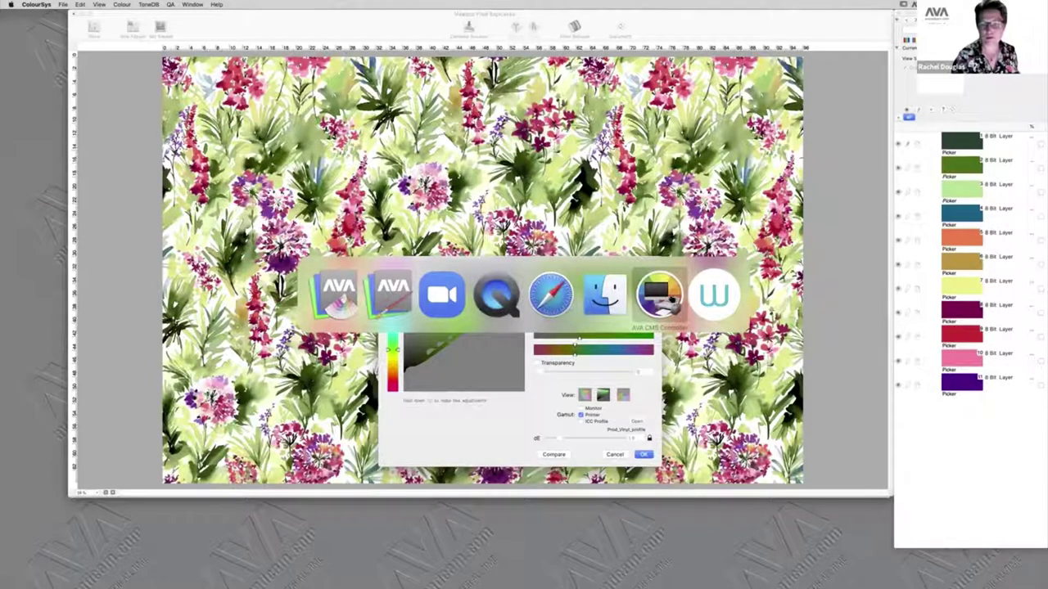
pyautogui.moveTo(537, 123); pyautogui.dragTo(535, 115)
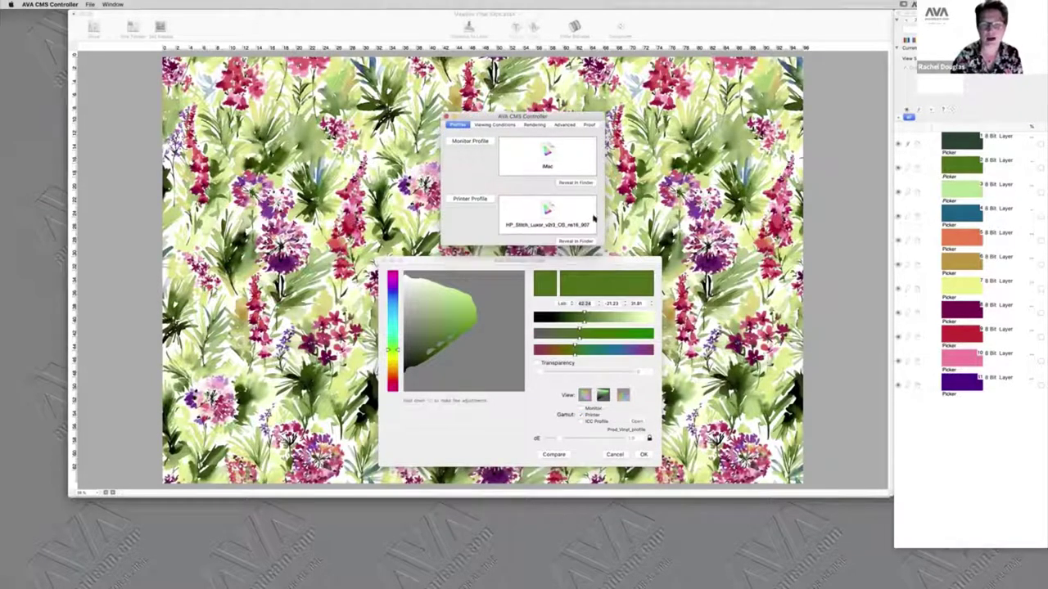
pyautogui.click(500, 275)
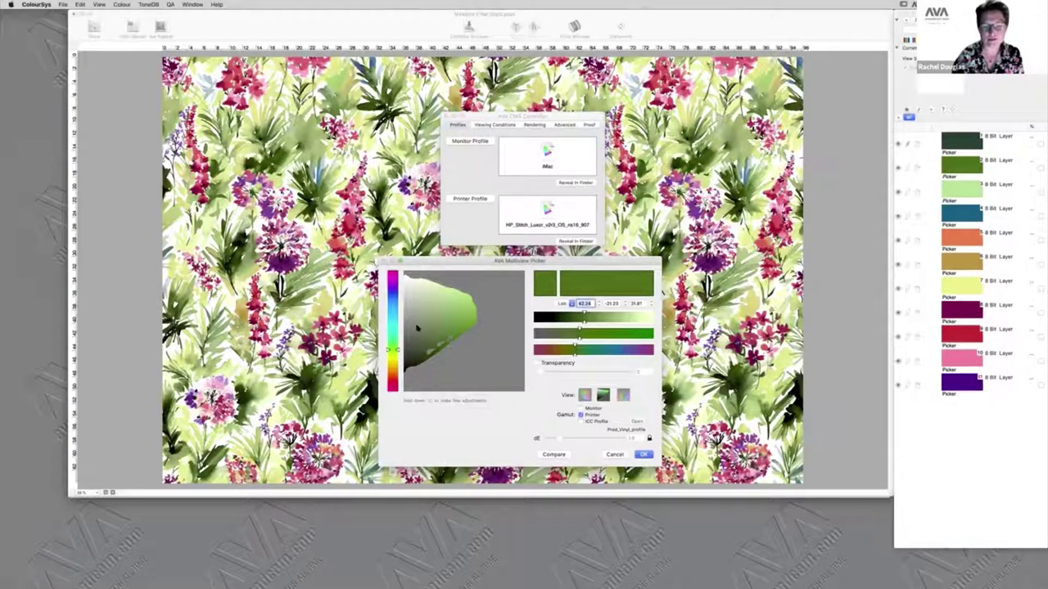
# Step: Recolour the mid green layer to a golden orange within the Printer gamut
pyautogui.click(394, 367)
pyautogui.moveTo(471, 324); pyautogui.dragTo(485, 315)
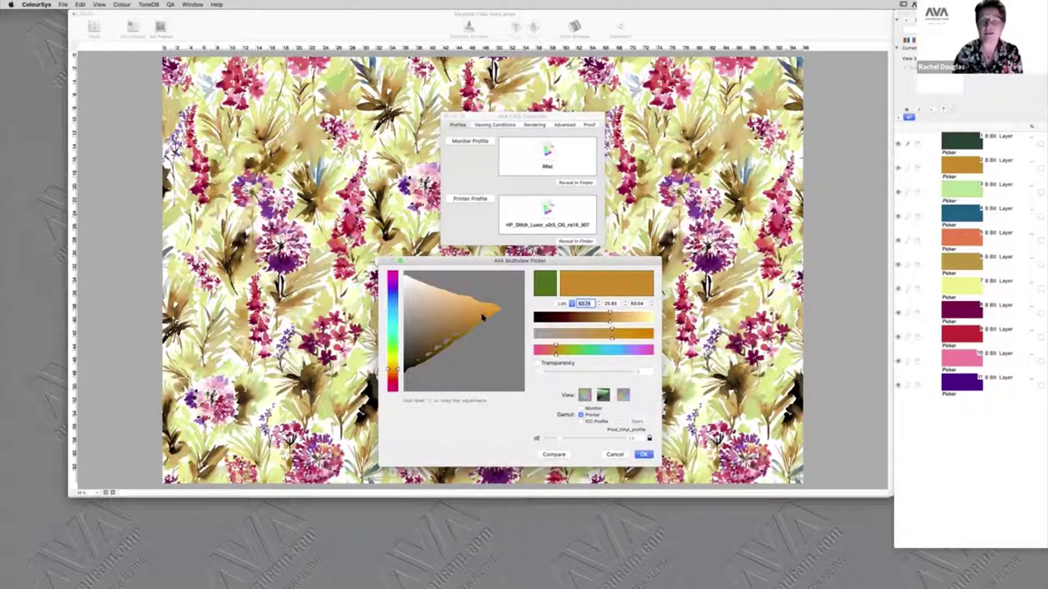
pyautogui.click(645, 455)
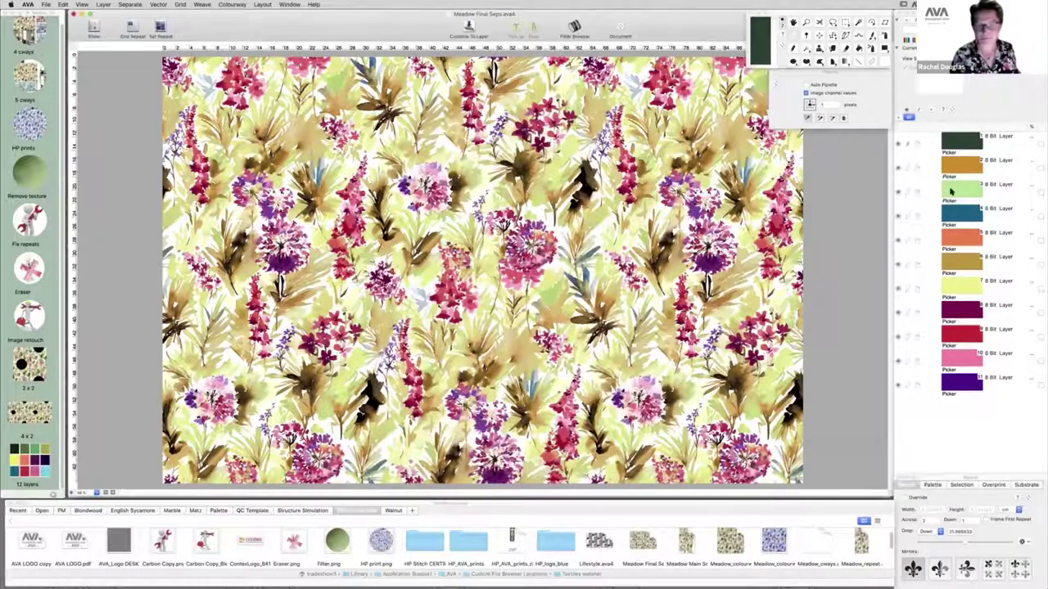
# Step: Recolour the pale green layer to a strong yellow within the Printer gamut, and compare the design with the colour changes undone and redone
pyautogui.doubleClick(951, 191)
pyautogui.click(393, 363)
pyautogui.click(485, 298)
pyautogui.moveTo(397, 363); pyautogui.dragTo(397, 360)
pyautogui.click(487, 302)
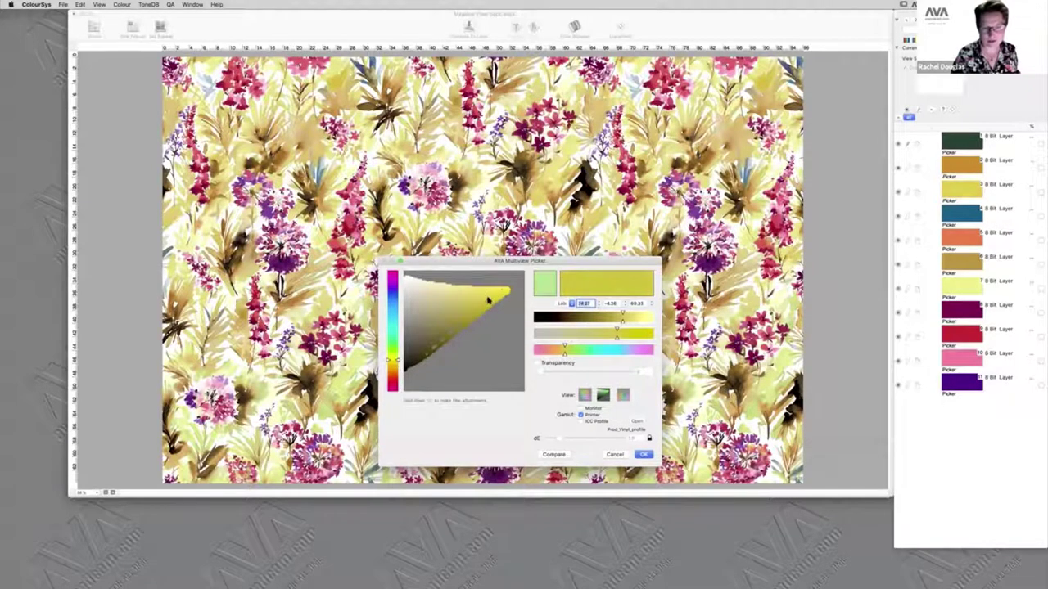
pyautogui.click(643, 455)
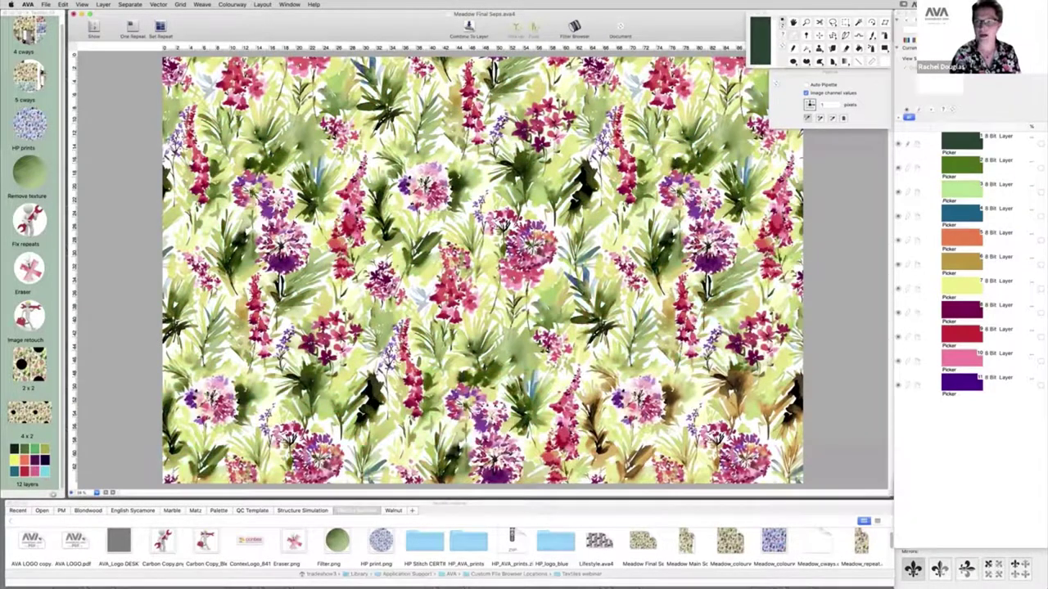
pyautogui.press('super+shift+z')
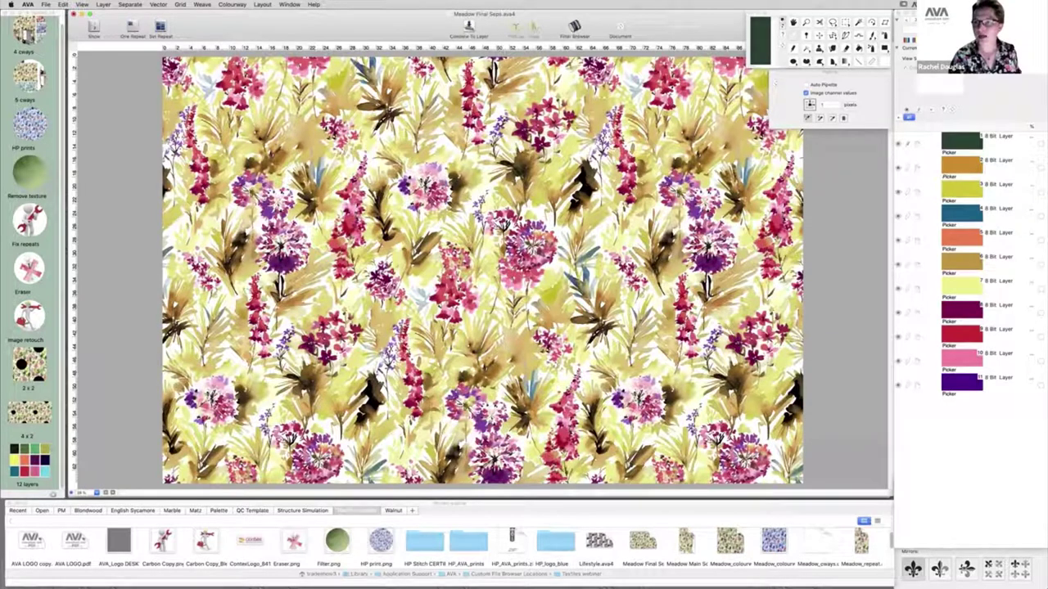
# Step: Recolour the golden orange layer with the dark blue-violet PANTONE 19-3936 TCX from the Pantone library
pyautogui.doubleClick(947, 164)
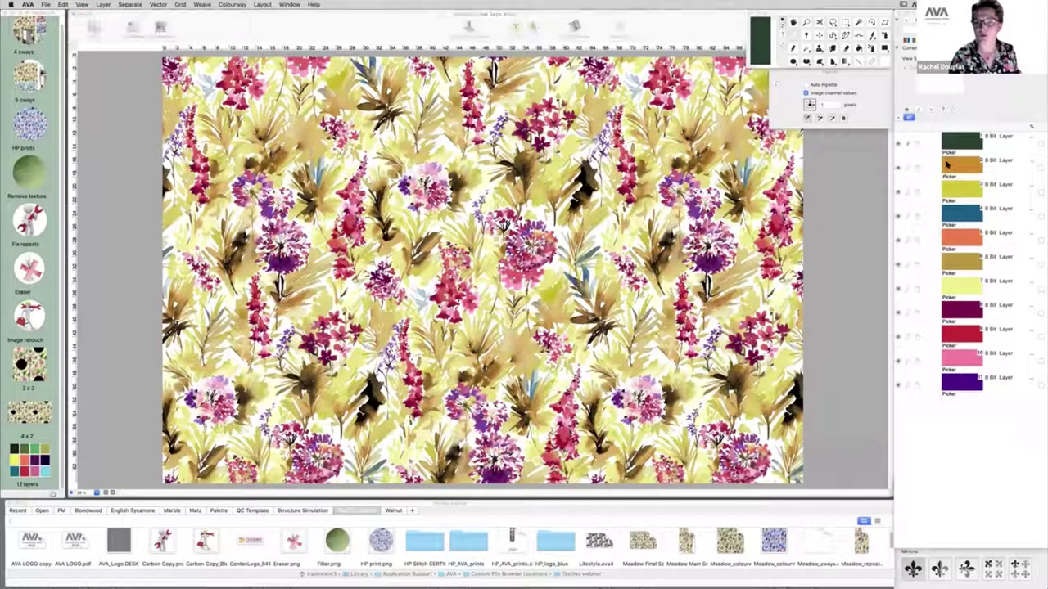
pyautogui.moveTo(814, 9); pyautogui.dragTo(768, 10)
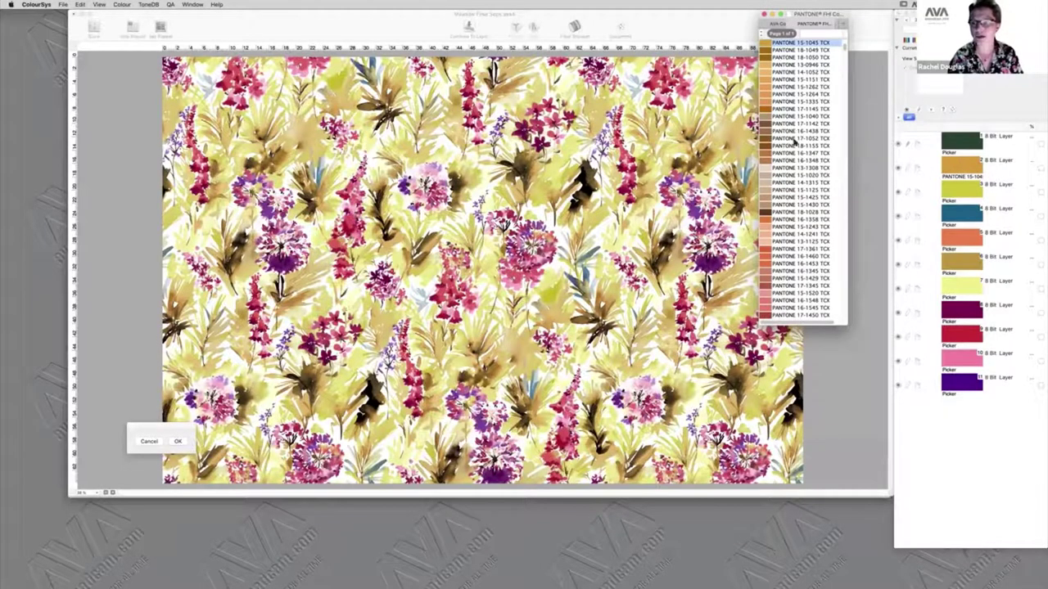
pyautogui.scroll(-5, 784, 212)
pyautogui.moveTo(845, 51); pyautogui.dragTo(825, 217)
pyautogui.scroll(-3, 824, 215)
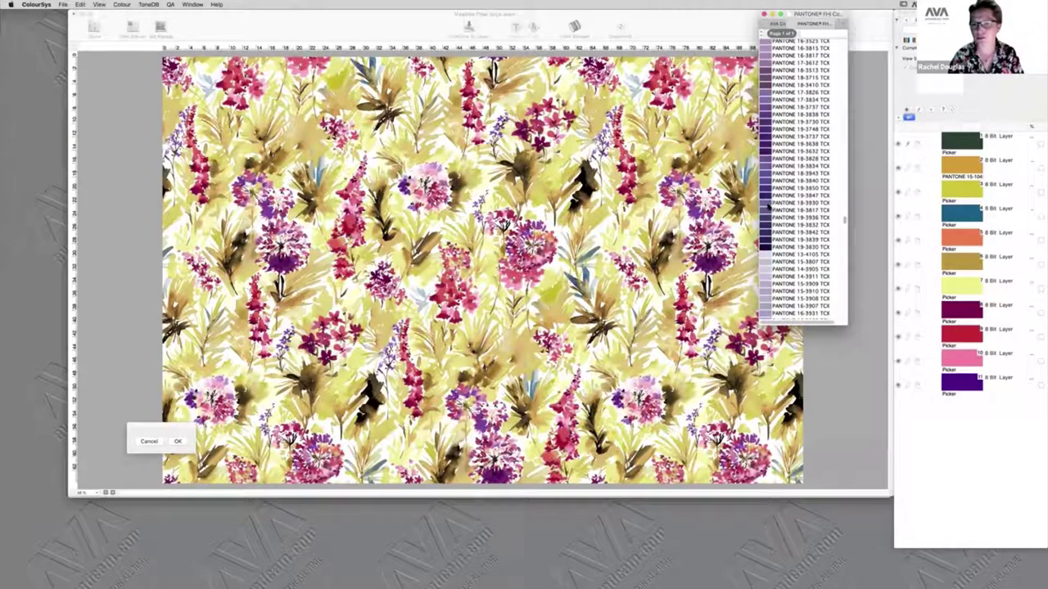
pyautogui.click(769, 219)
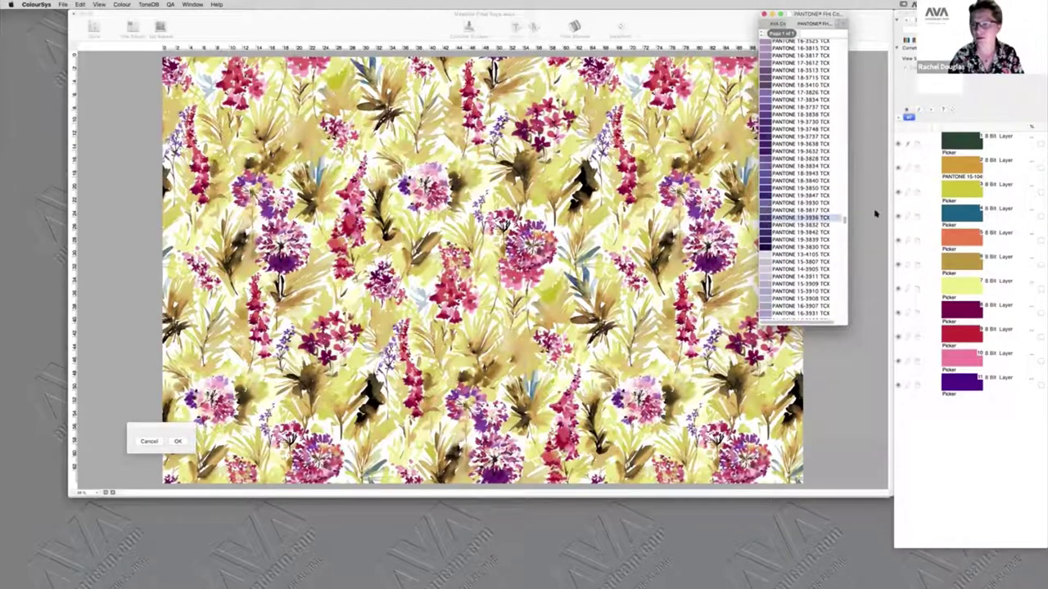
pyautogui.press('Return')
# Step: Recolour the third layer, the strong yellow one, with the pale lavender PANTONE 14-3911 TCX from the Pantone library
pyautogui.click(955, 192)
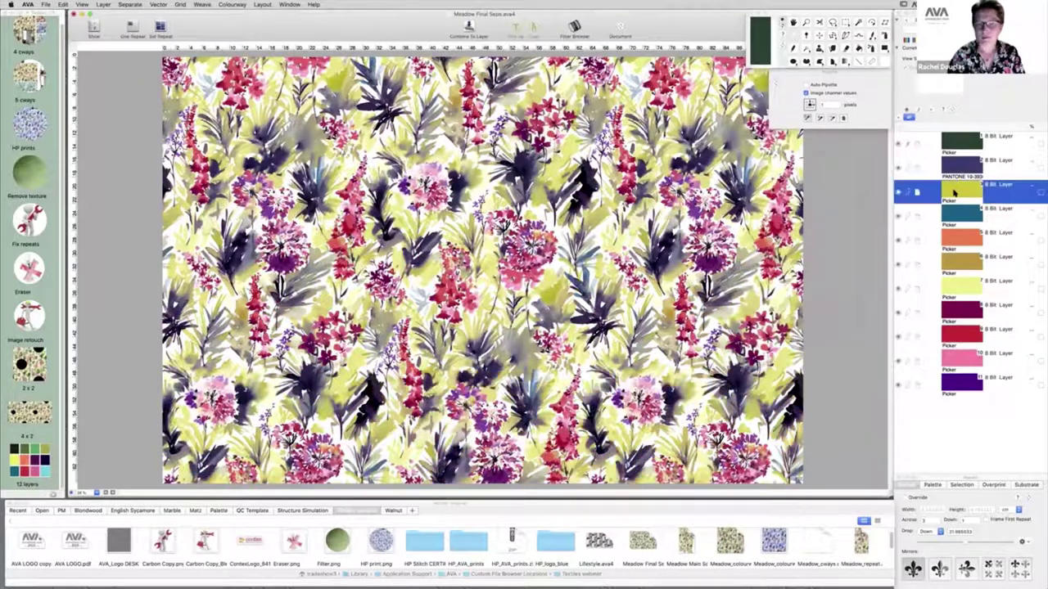
pyautogui.doubleClick(954, 192)
pyautogui.click(766, 263)
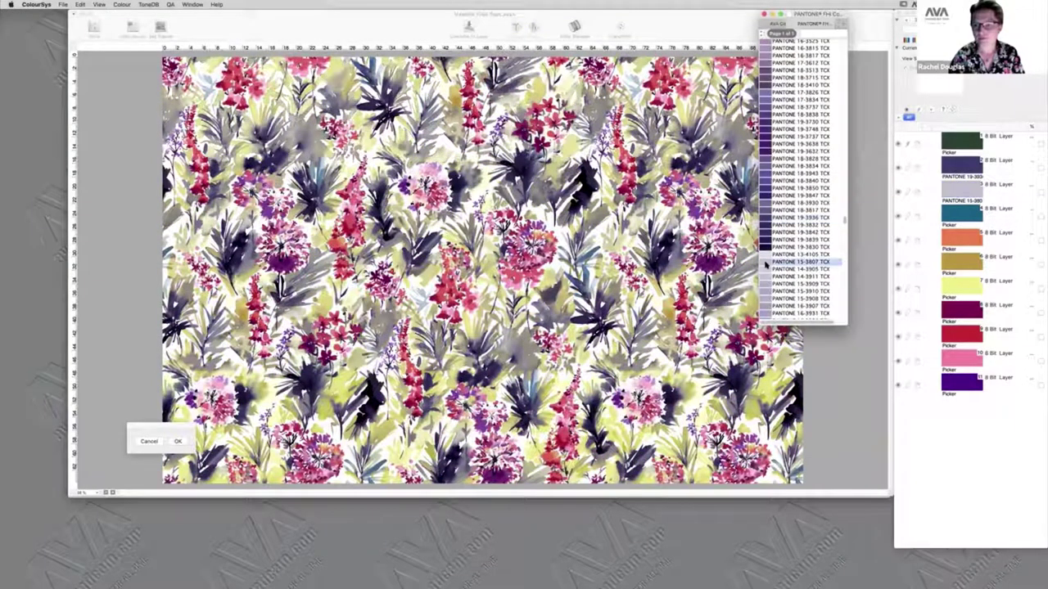
pyautogui.click(765, 276)
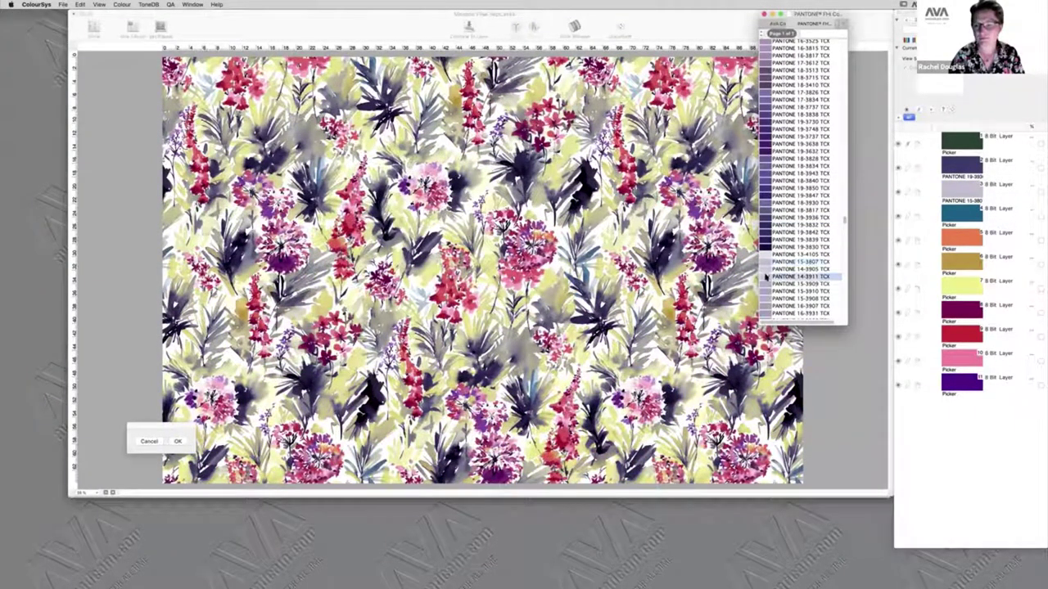
pyautogui.press('Return')
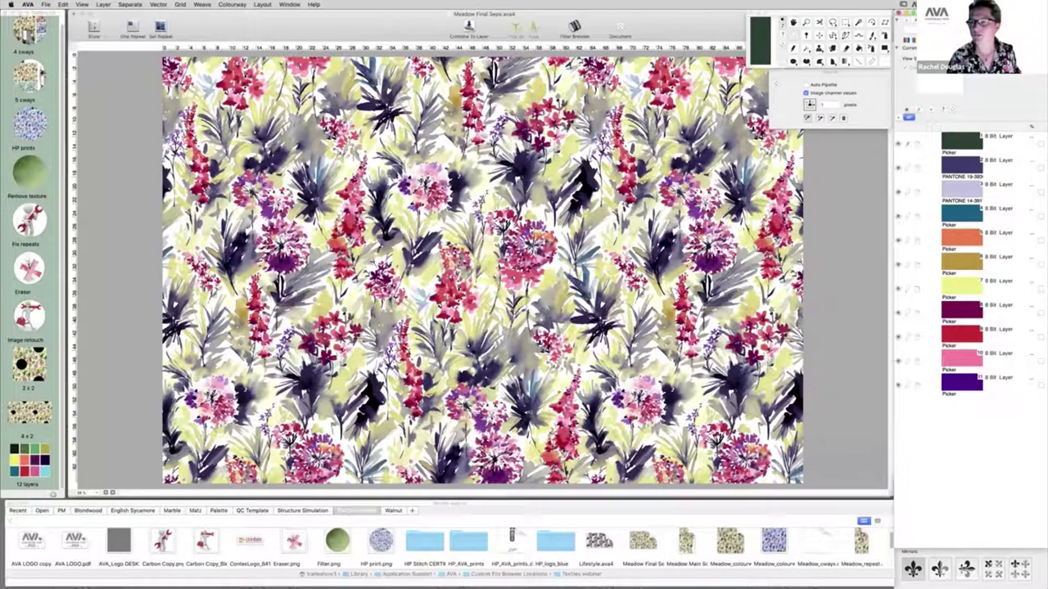
# Step: Show the colour swatches and recolour layers 1 to 7 with the first seven colours of the third row, in order
pyautogui.click(926, 40)
pyautogui.click(691, 181)
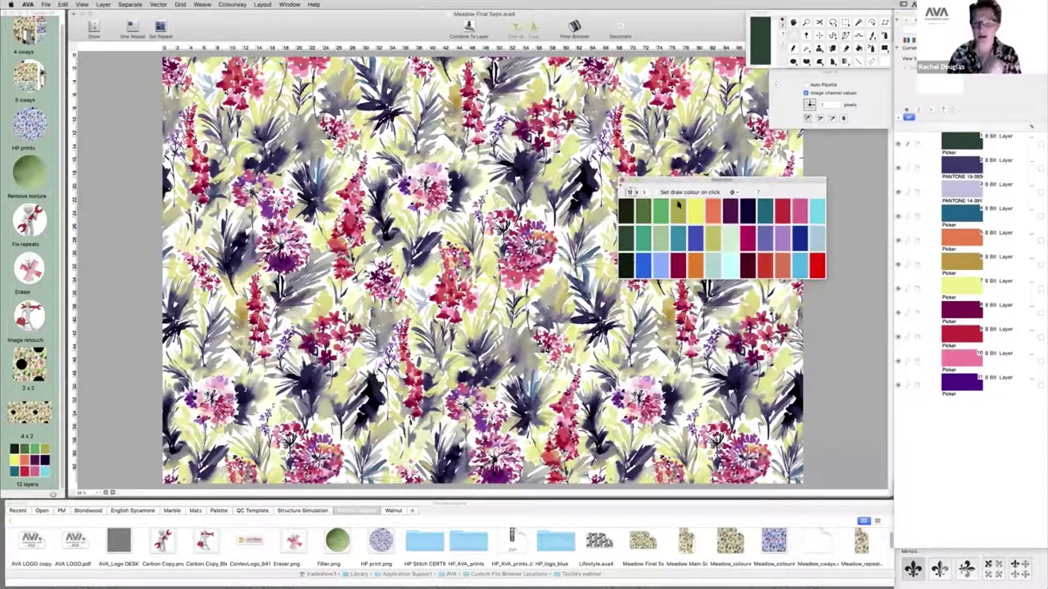
pyautogui.moveTo(708, 268); pyautogui.dragTo(961, 141)
pyautogui.click(643, 264)
pyautogui.click(663, 270)
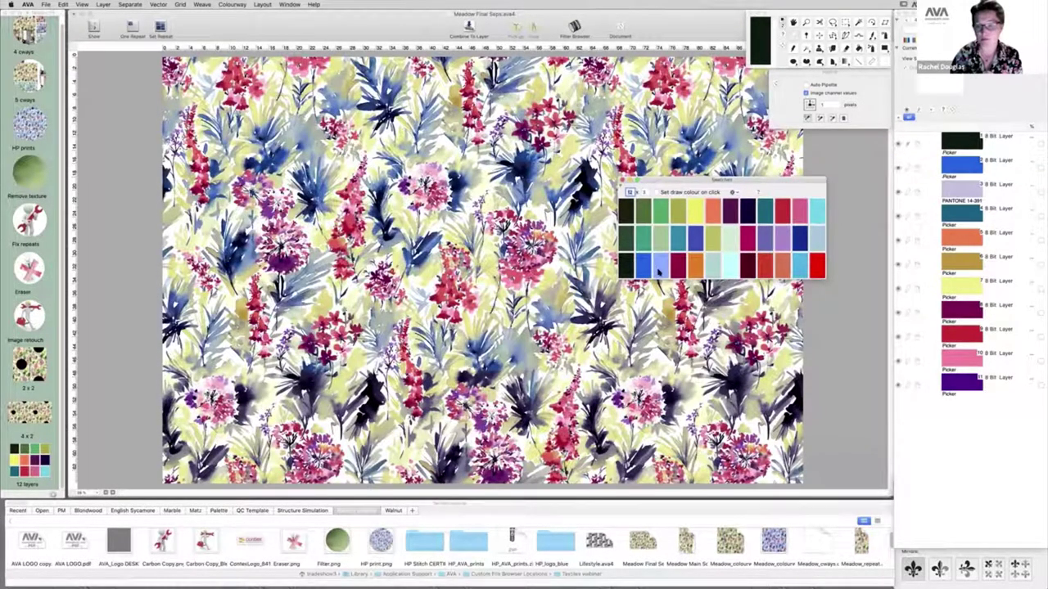
pyautogui.moveTo(678, 267); pyautogui.dragTo(970, 236)
pyautogui.moveTo(713, 267); pyautogui.dragTo(953, 289)
# Step: Recolour layer 8 dark maroon, layer 9 red and layer 11 sky blue from the third swatch row, and close the swatches
pyautogui.moveTo(748, 266); pyautogui.dragTo(901, 319)
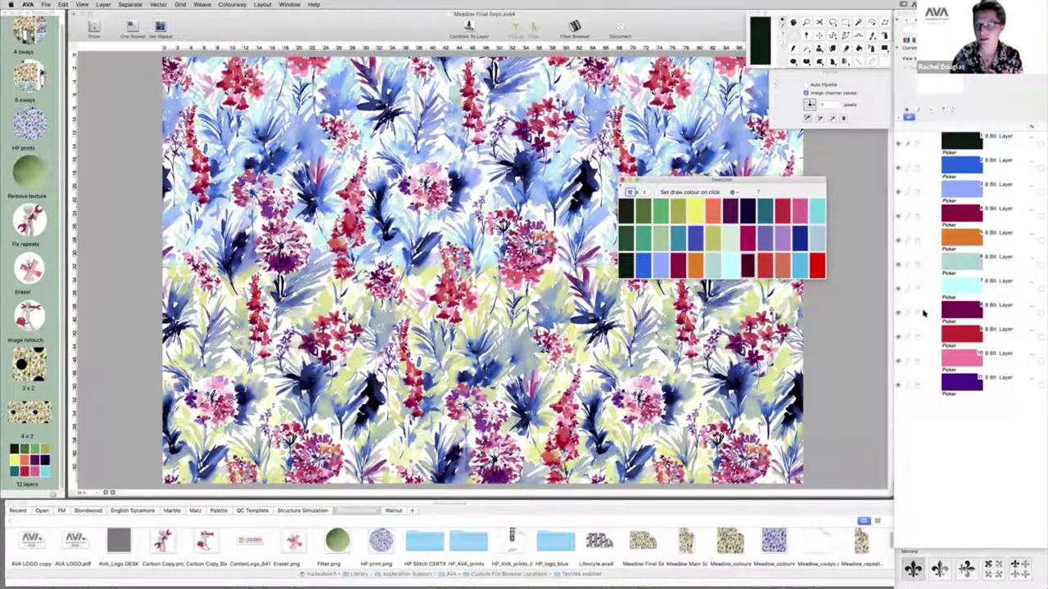
pyautogui.click(901, 316)
pyautogui.click(767, 269)
pyautogui.click(957, 336)
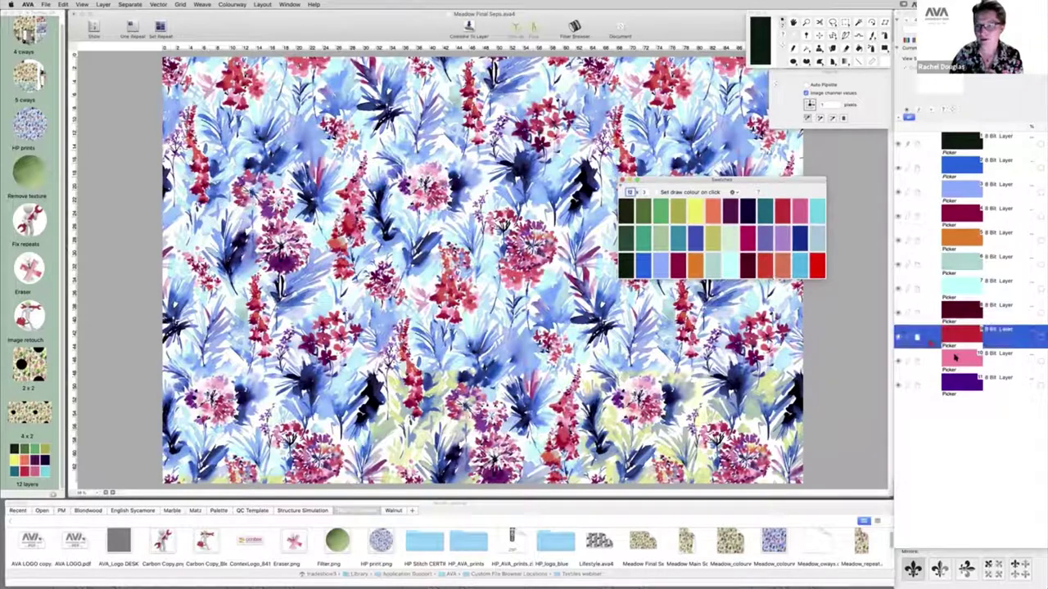
pyautogui.moveTo(958, 337); pyautogui.dragTo(959, 336)
pyautogui.moveTo(800, 269); pyautogui.dragTo(950, 384)
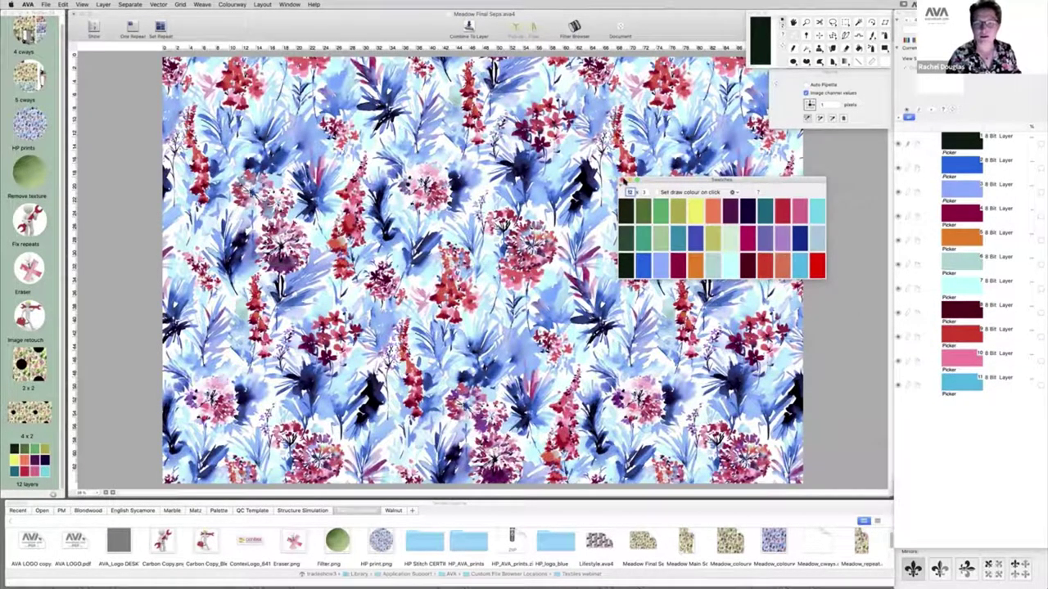
pyautogui.click(622, 180)
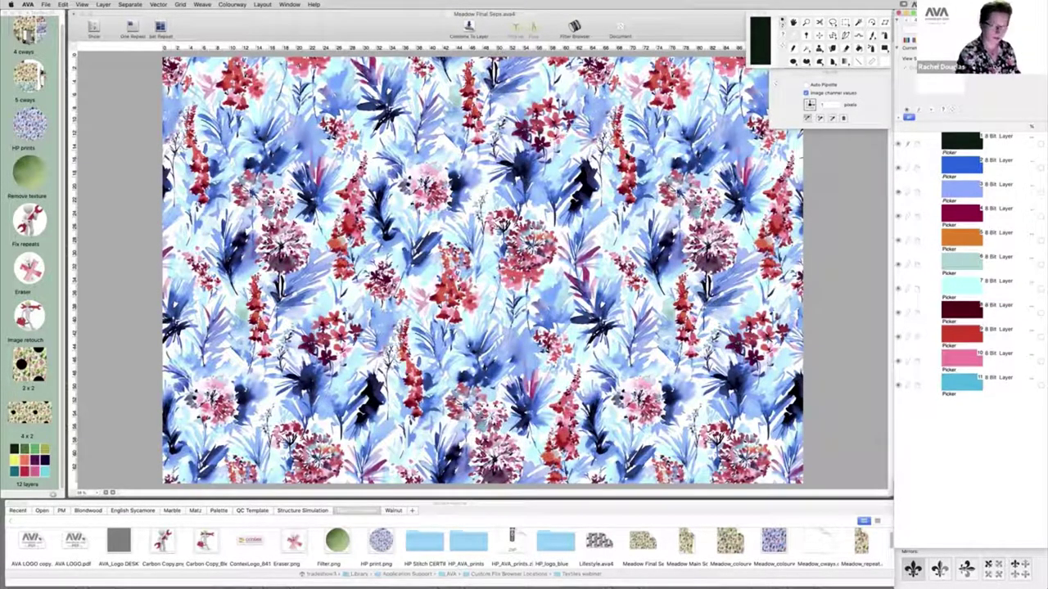
# Step: In the layout view, tile all colourways four across with 1 cm spacing and fit the page around them
pyautogui.press('super+grave')
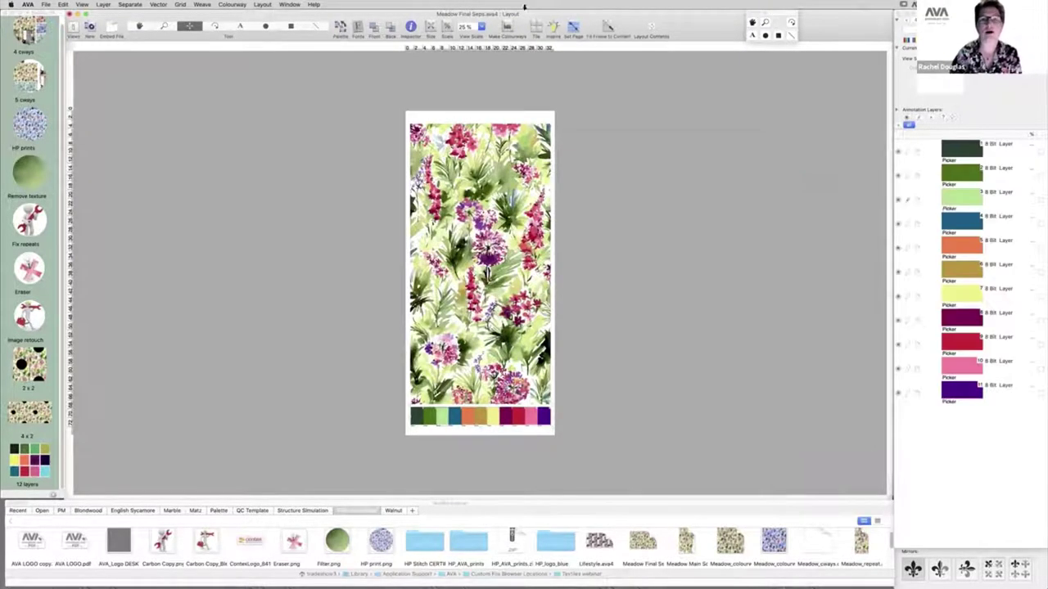
pyautogui.click(539, 28)
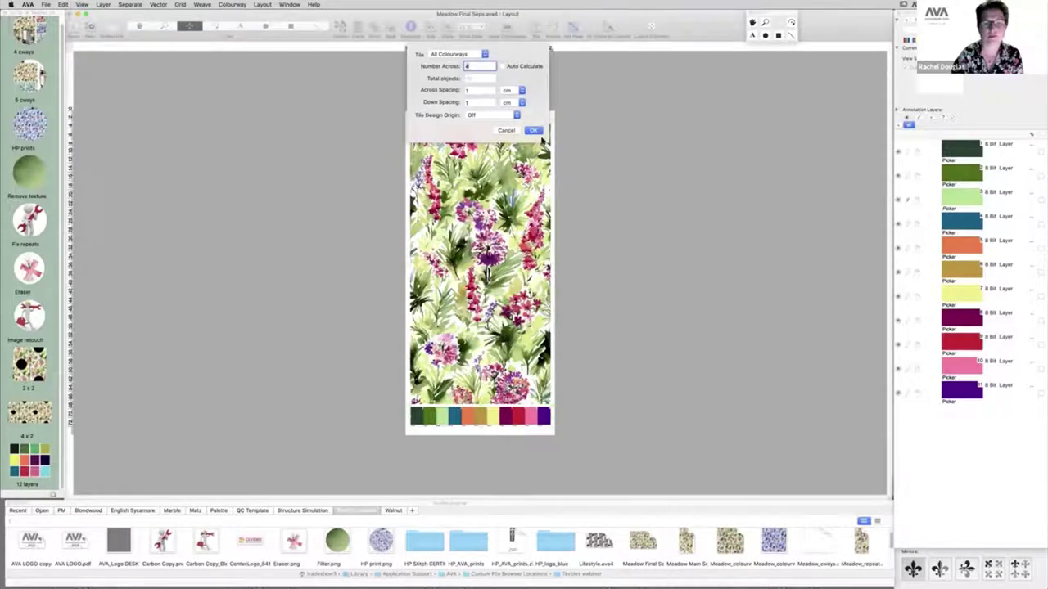
pyautogui.press('Return')
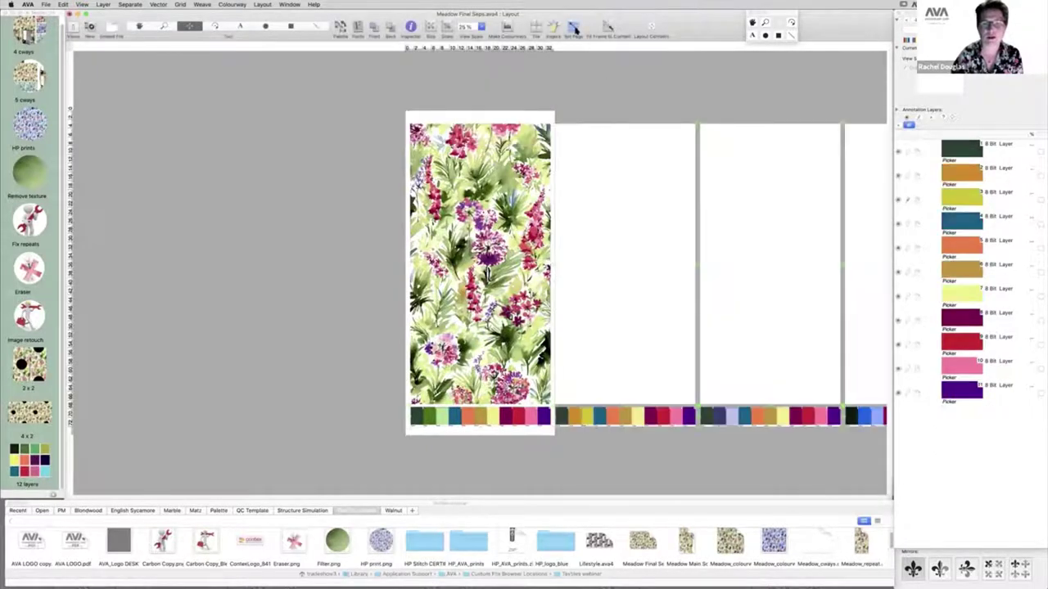
pyautogui.moveTo(652, 81); pyautogui.dragTo(410, 60)
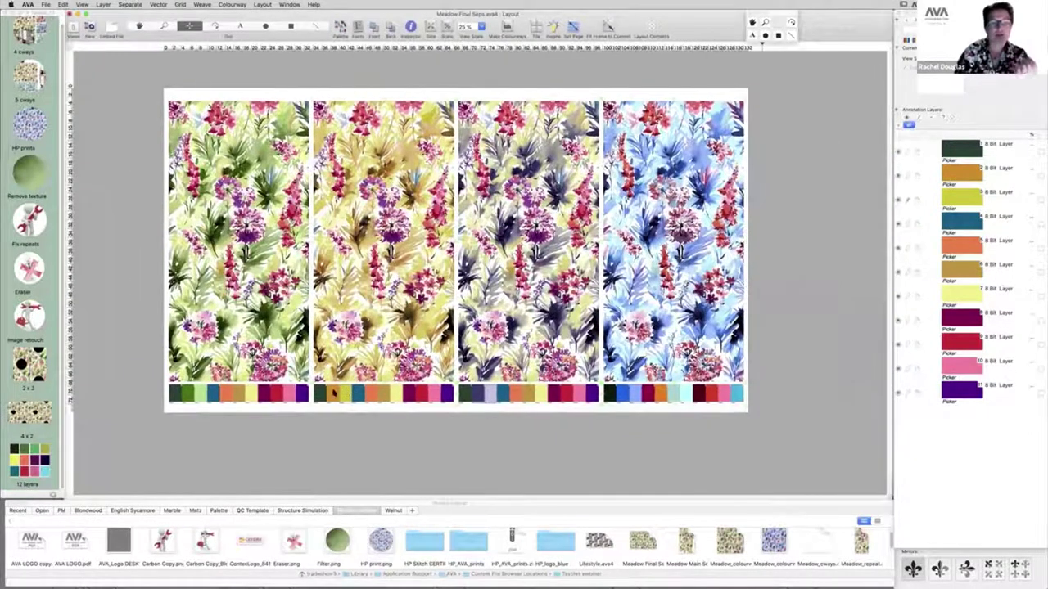
# Step: Try the second colourway's golden orange on layer 2 of the third colourway, and replace it with the first colourway's mid green
pyautogui.click(348, 408)
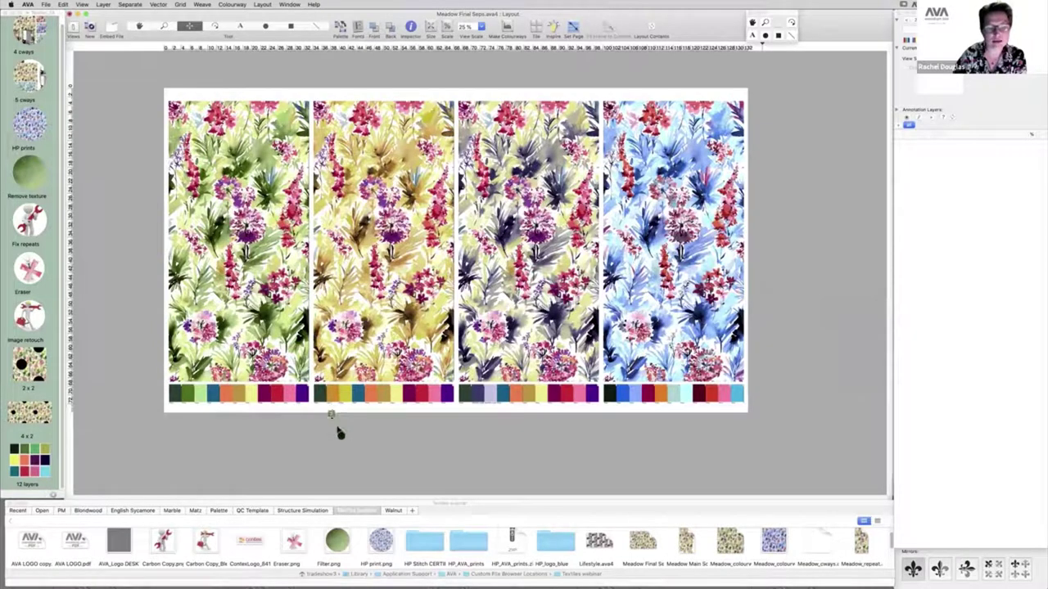
pyautogui.moveTo(421, 457); pyautogui.dragTo(478, 395)
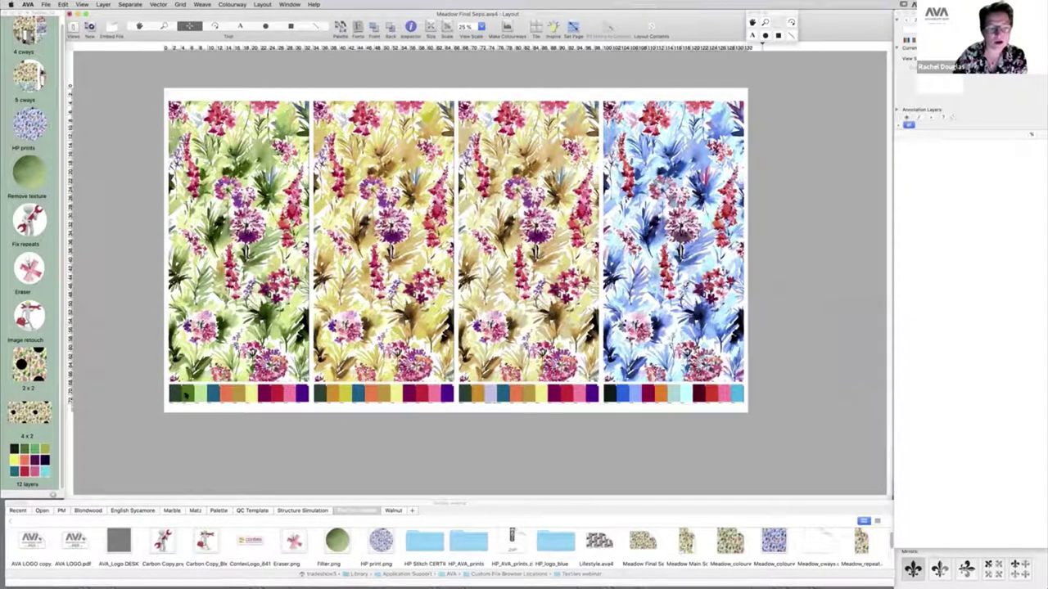
pyautogui.click(479, 396)
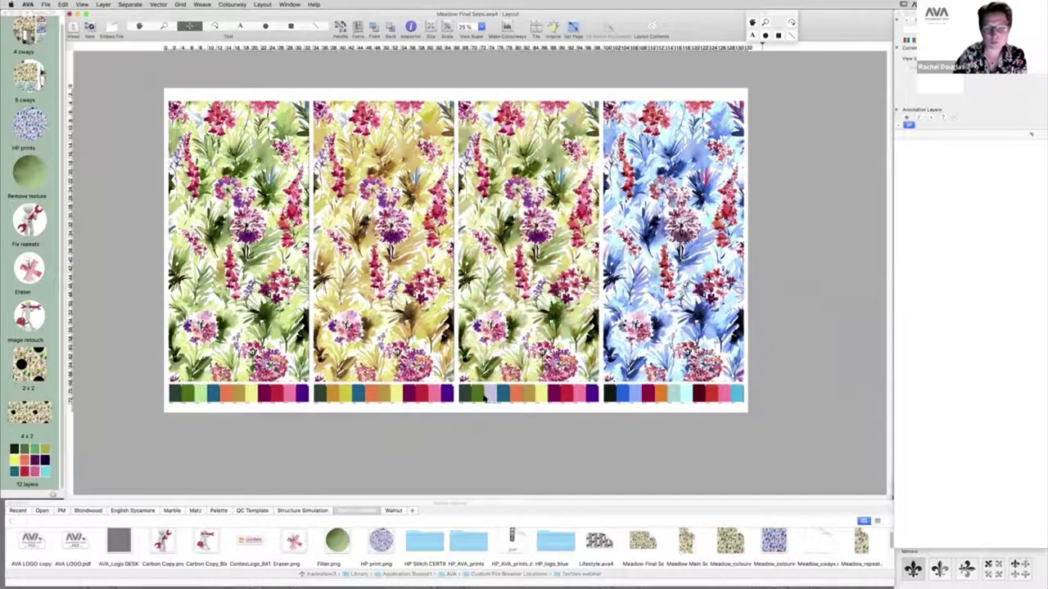
# Step: Swap the ochre and pale yellow colours of layers 6 and 7 in the third colourway
pyautogui.click(511, 407)
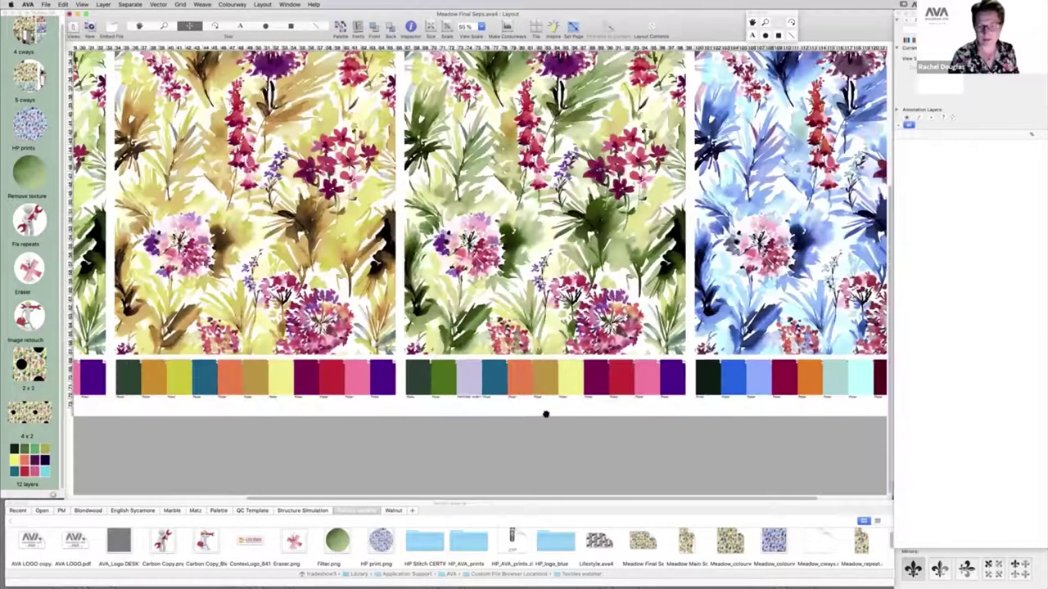
pyautogui.click(544, 416)
pyautogui.moveTo(492, 454); pyautogui.dragTo(560, 398)
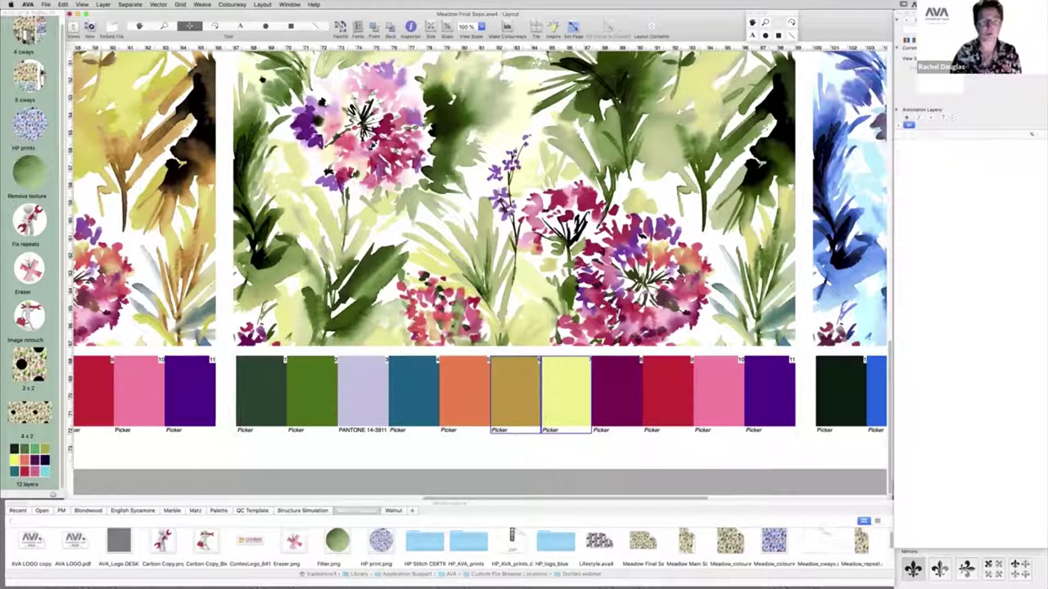
pyautogui.click(231, 4)
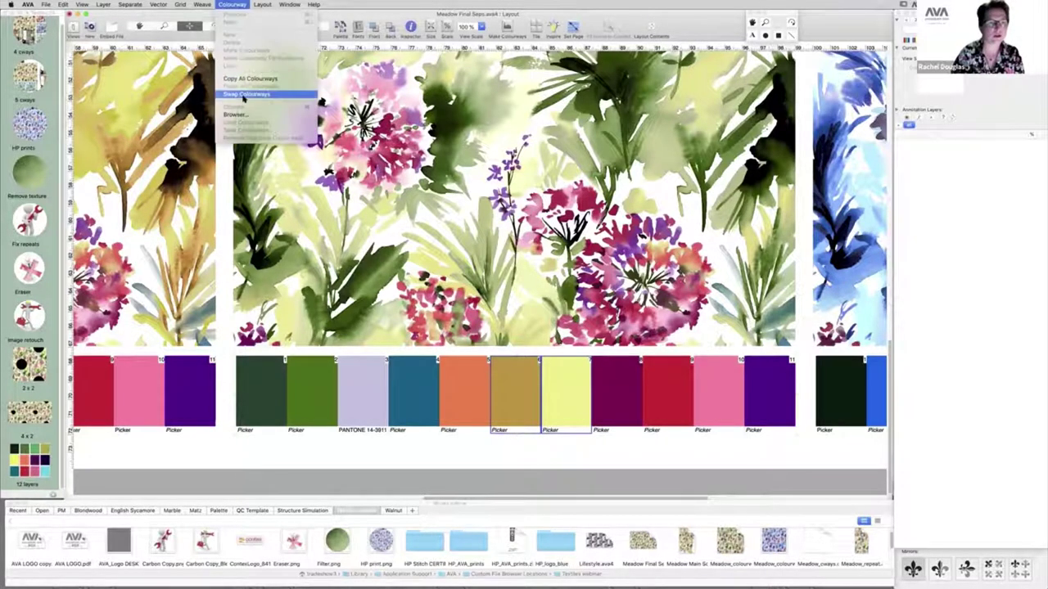
pyautogui.click(243, 94)
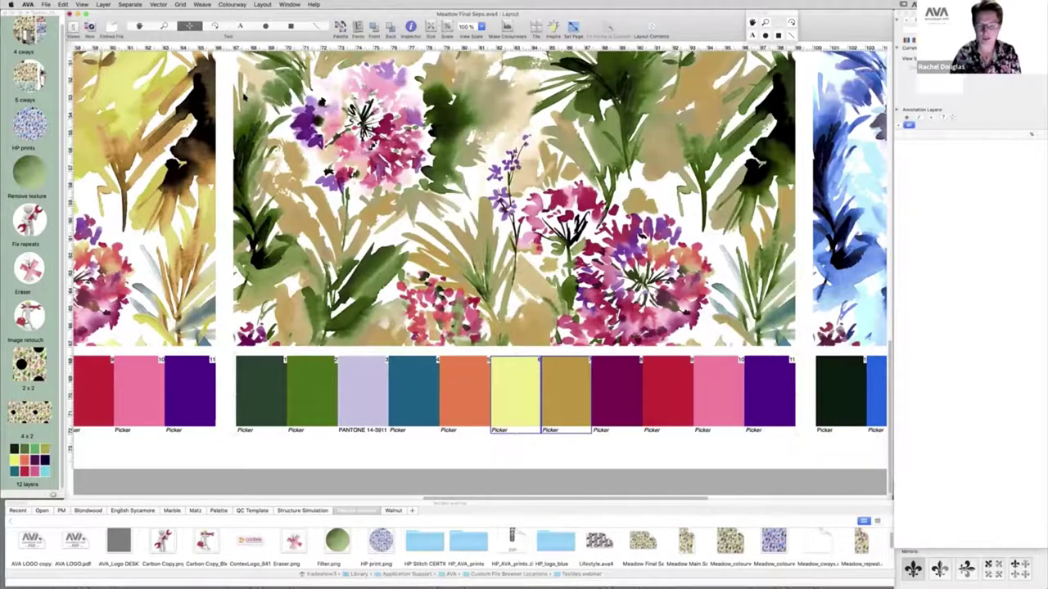
# Step: Replace the near-black first colour of the fourth colourway with its Pantone match, PANTONE 19-5350 TCX
pyautogui.press('super+0')
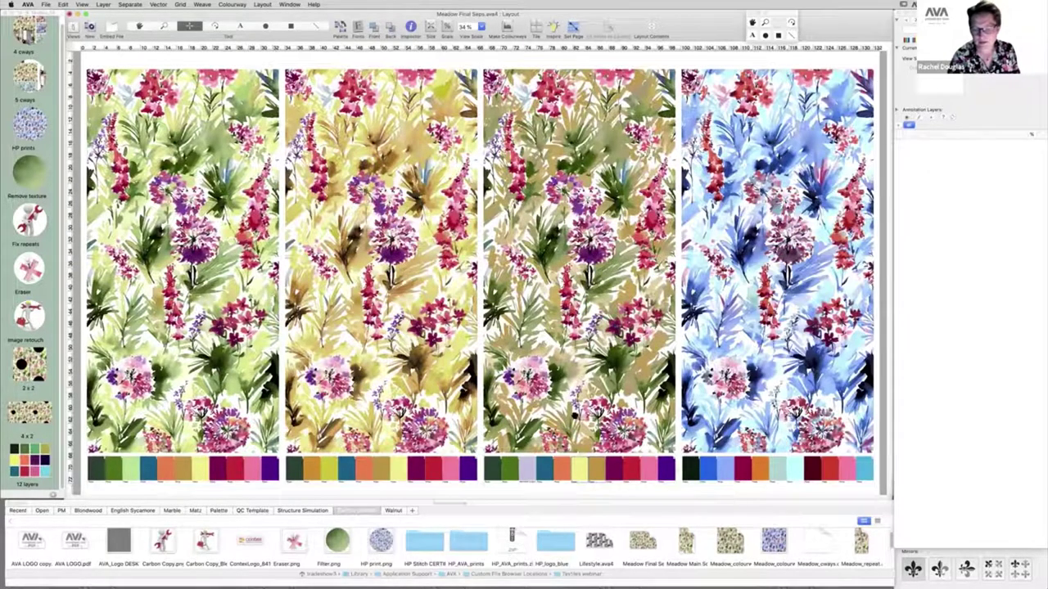
pyautogui.hscroll(5, 577, 409)
pyautogui.scroll(-3, 581, 405)
pyautogui.keyDown('super'); pyautogui.click(583, 406); pyautogui.keyUp('super')
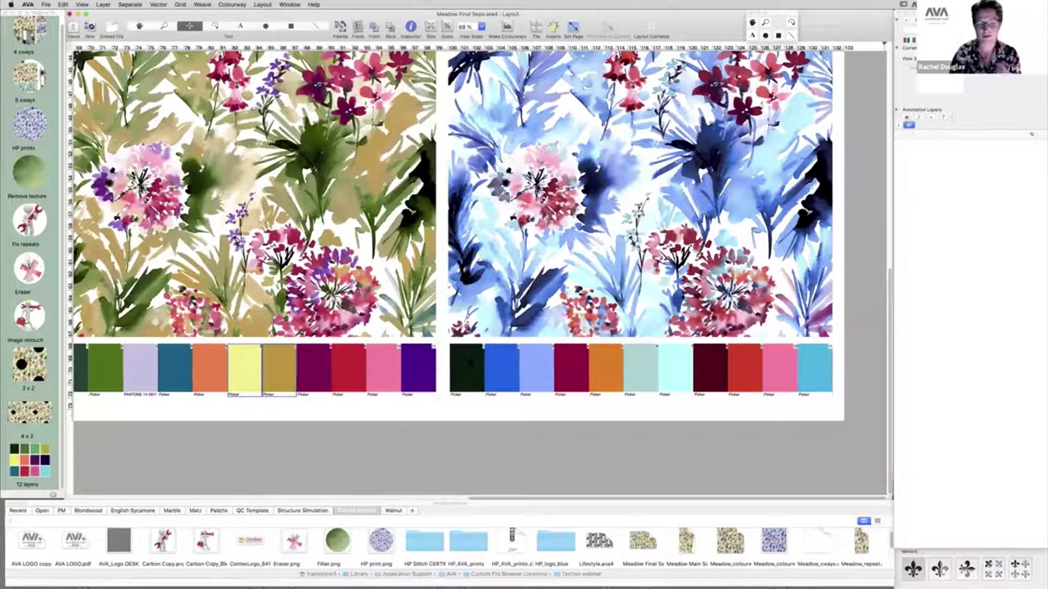
pyautogui.click(469, 367)
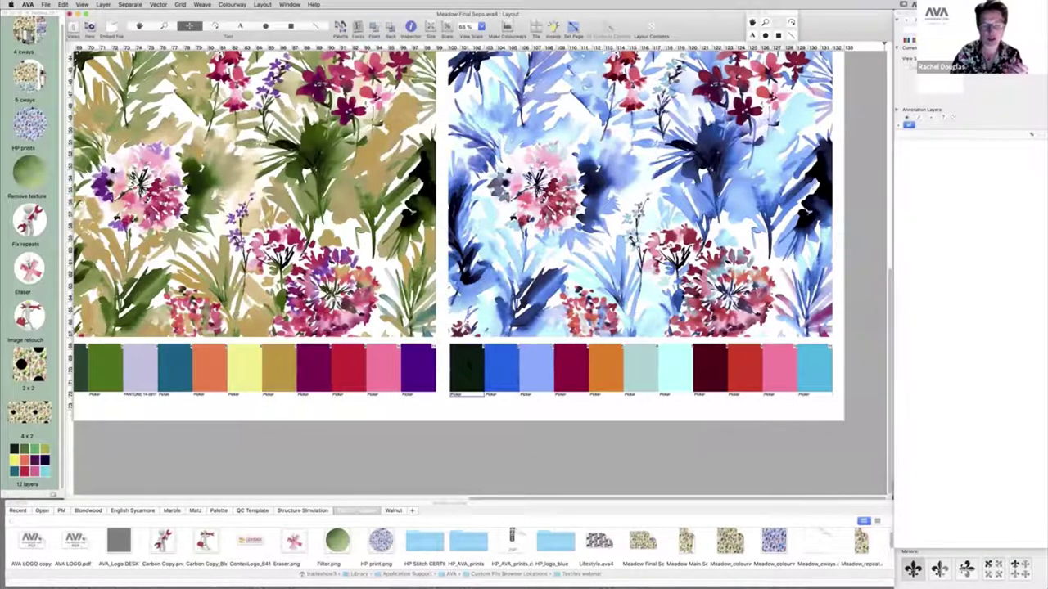
pyautogui.doubleClick(469, 367)
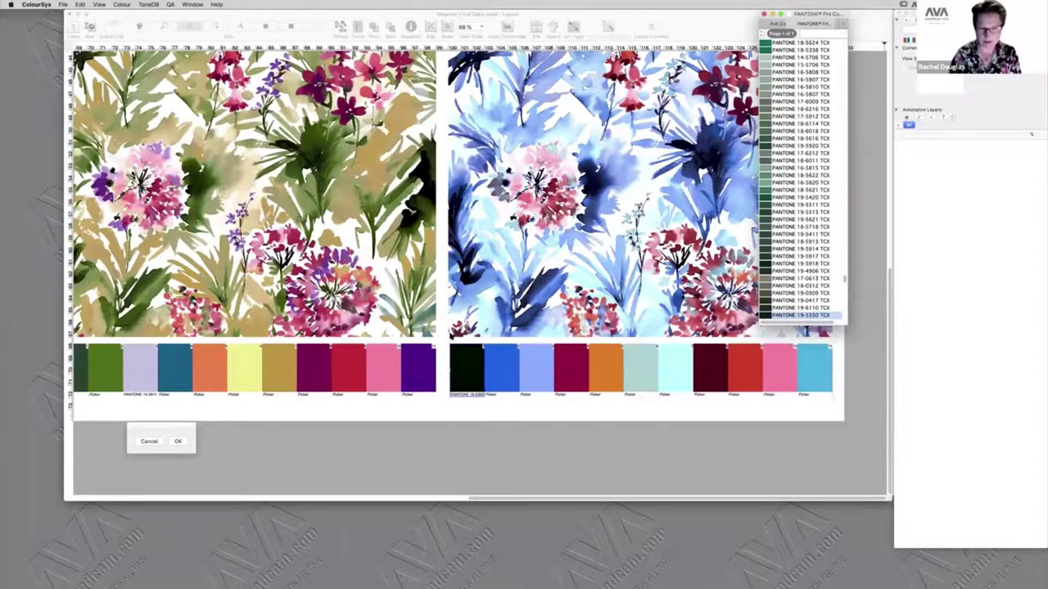
pyautogui.press('Return')
# Step: Replace the fourth colourway's blue, periwinkle and crimson with their closest matches from the Pantone library
pyautogui.click(499, 373)
pyautogui.doubleClick(499, 371)
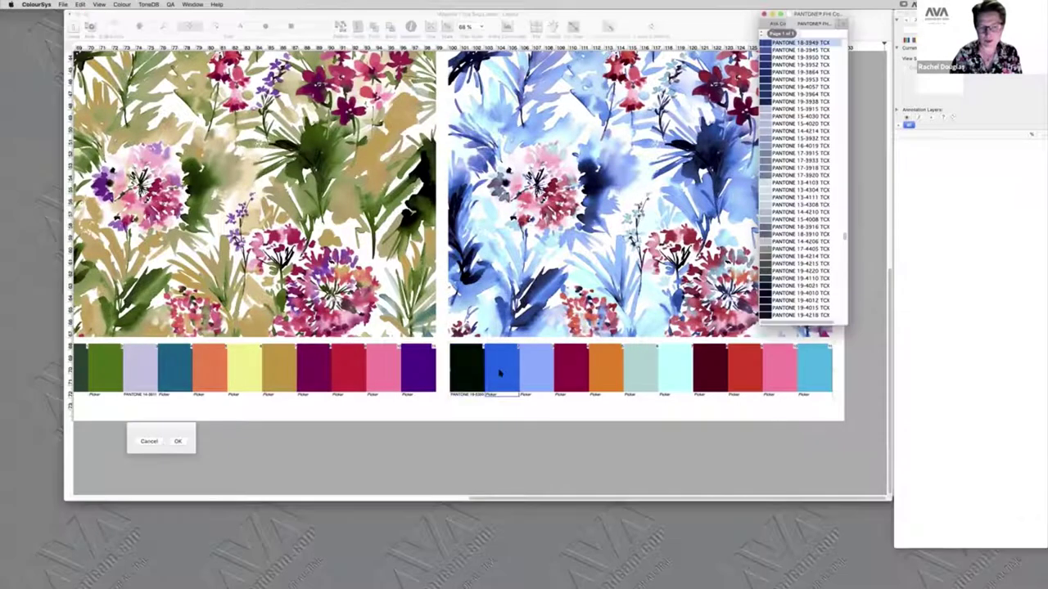
pyautogui.doubleClick(560, 369)
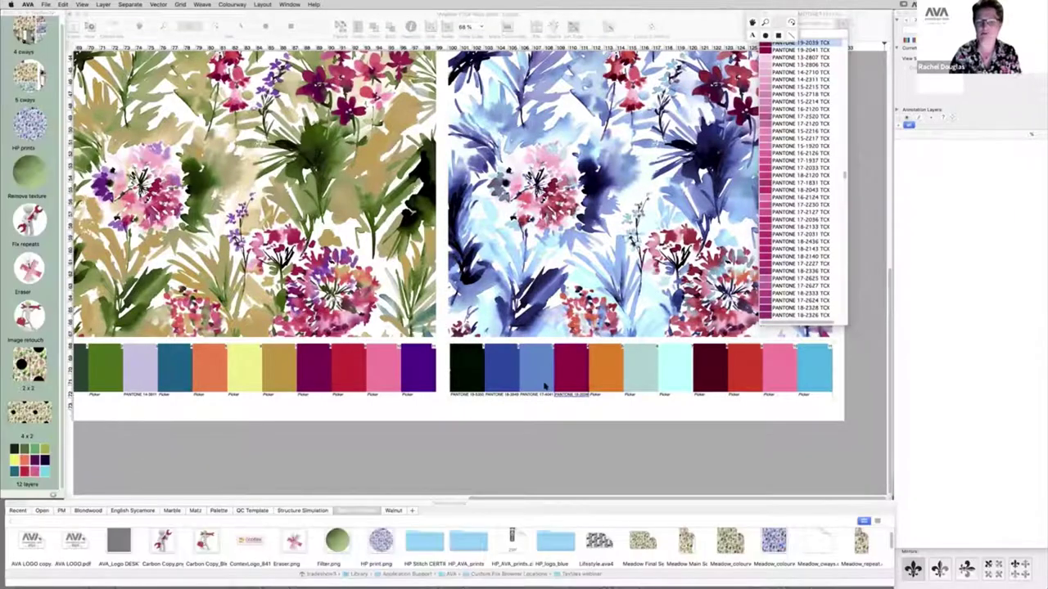
pyautogui.press('Return')
pyautogui.click(540, 412)
# Step: Undo the colourway tiling in the layout and make the blue colourway current from the colourway browser
pyautogui.press('super+minus')
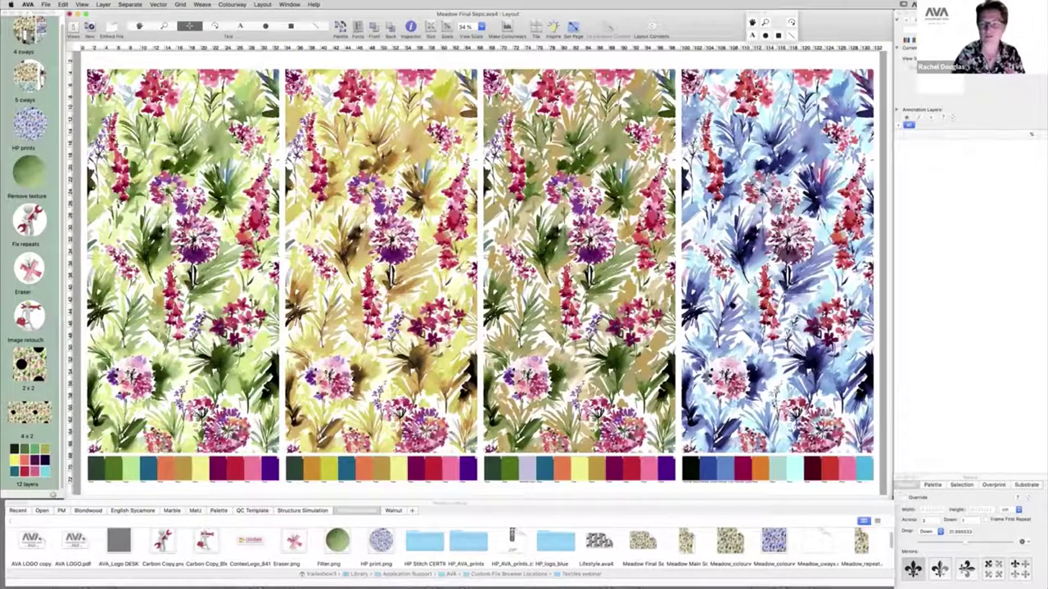
pyautogui.press('super+z')
pyautogui.press('super+z')
pyautogui.press('super+z')
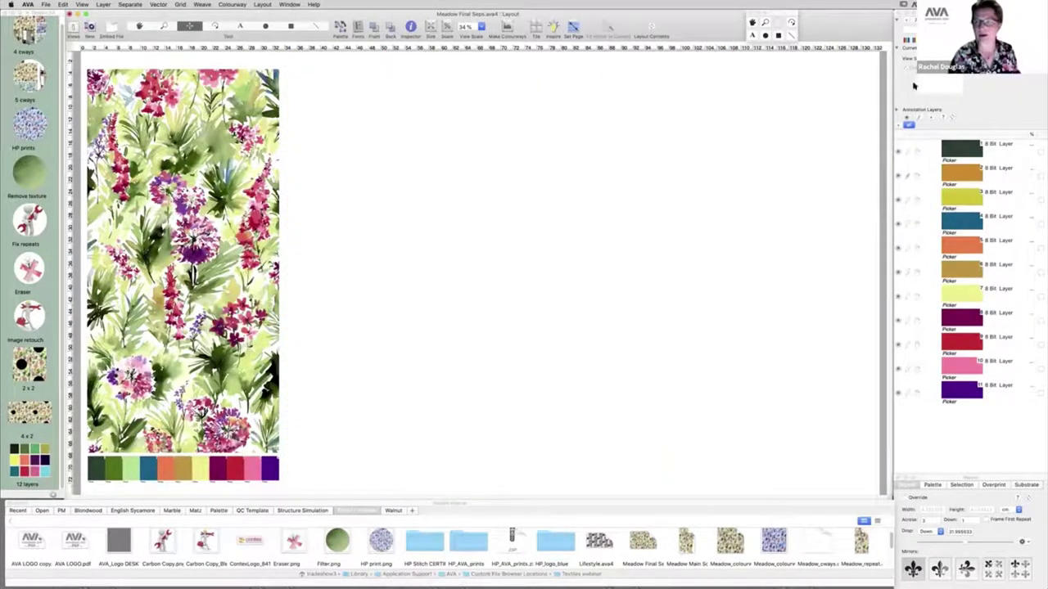
pyautogui.click(909, 39)
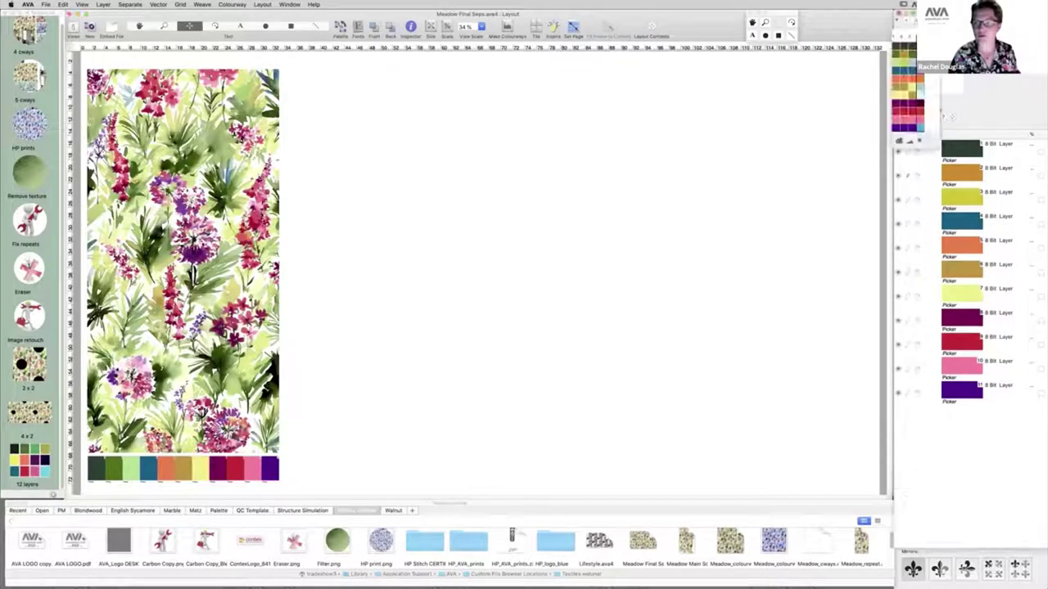
pyautogui.press('super+z')
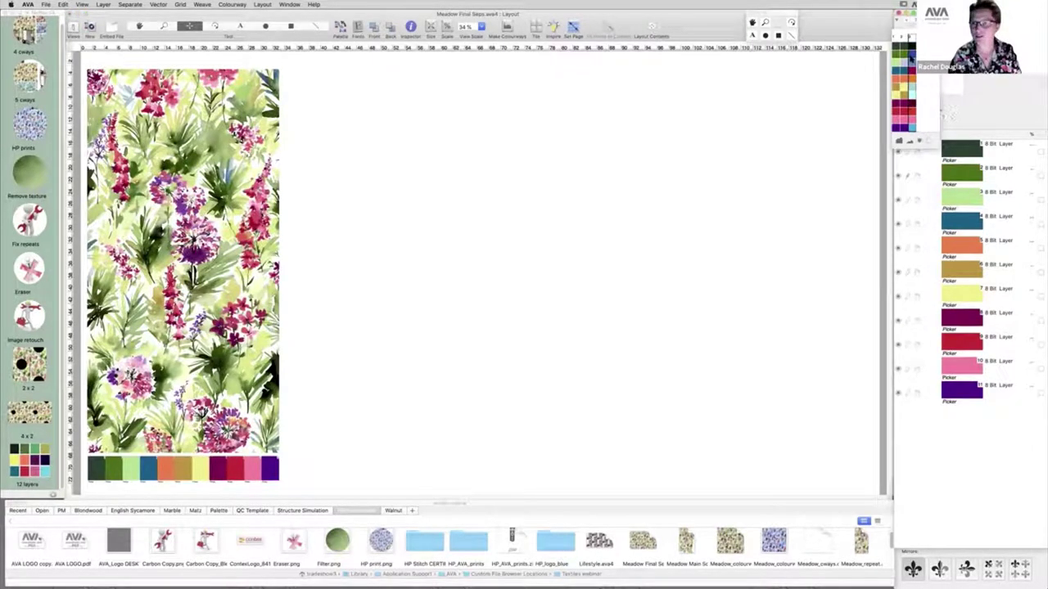
pyautogui.press('super+z')
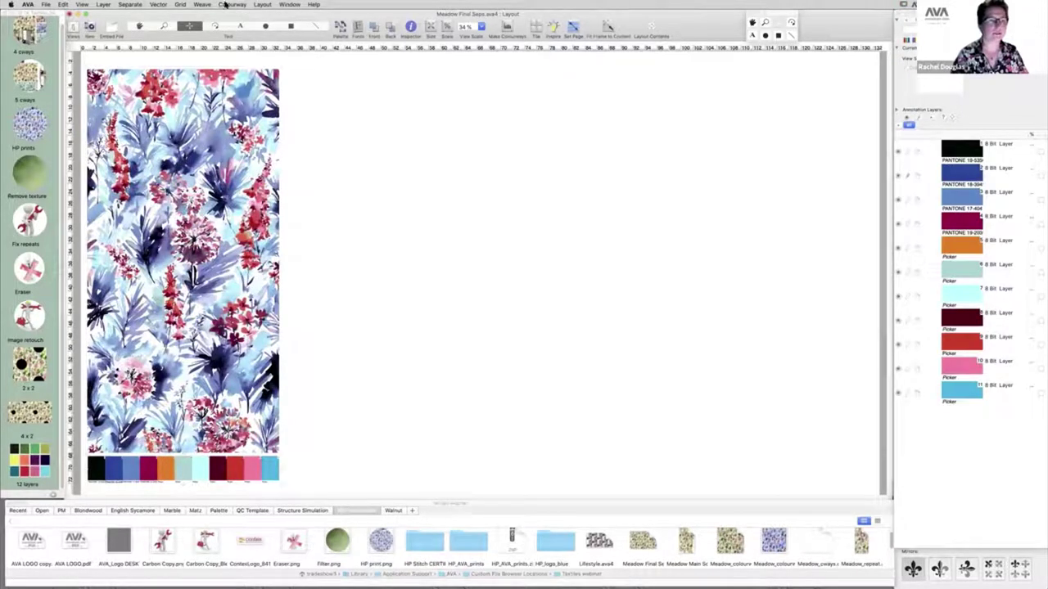
# Step: Load the saved colourways from the file Meadow_cways.cway into the design
pyautogui.click(225, 5)
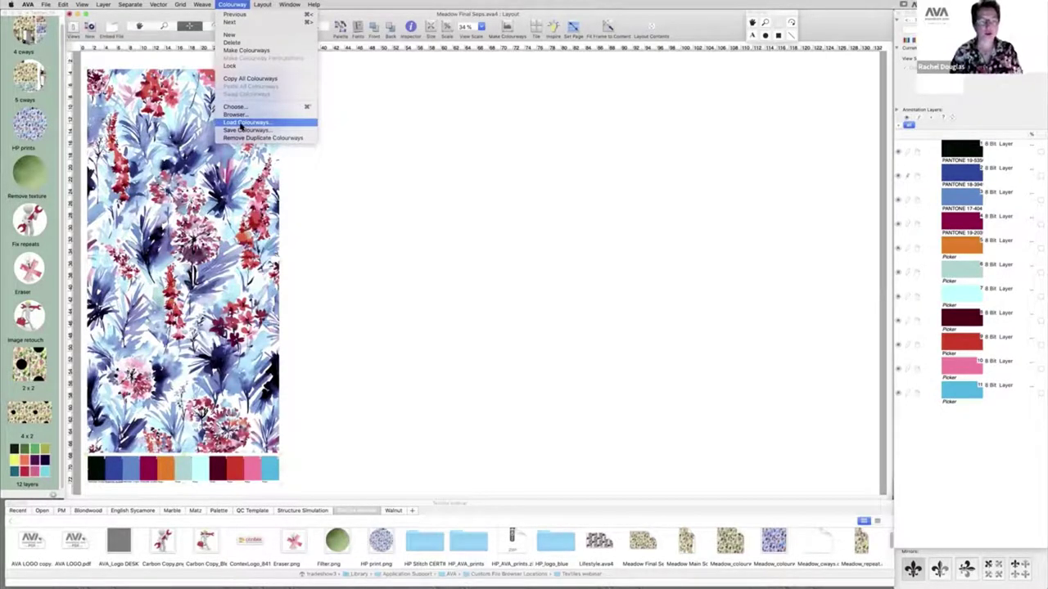
pyautogui.click(242, 122)
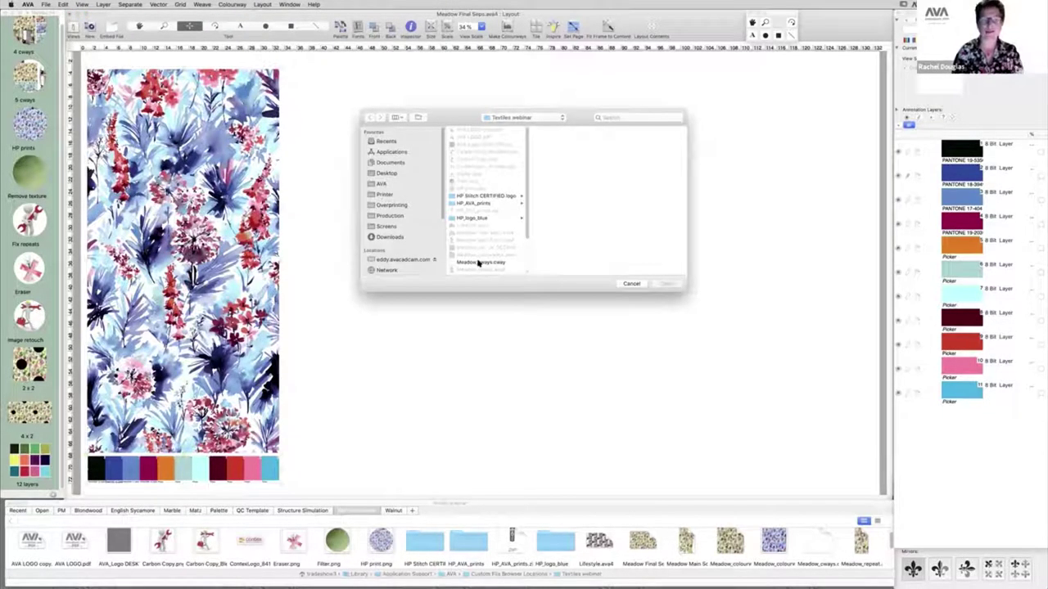
pyautogui.click(479, 262)
pyautogui.click(668, 284)
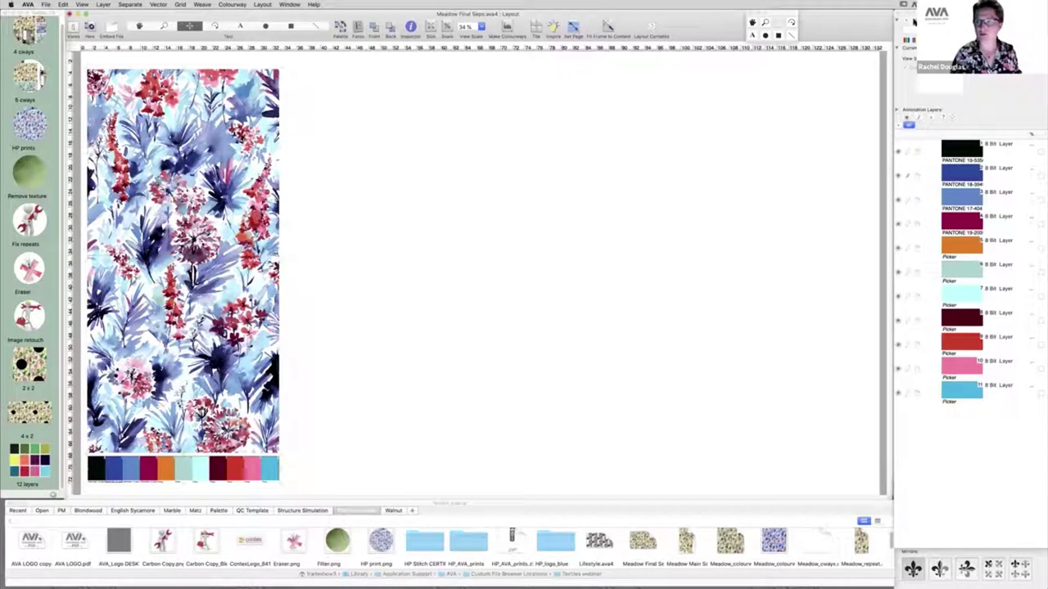
# Step: Preview the loaded colourways one after another in the colourway browser, return to the original green colourway and close the browser
pyautogui.click(908, 51)
pyautogui.click(900, 61)
pyautogui.click(908, 61)
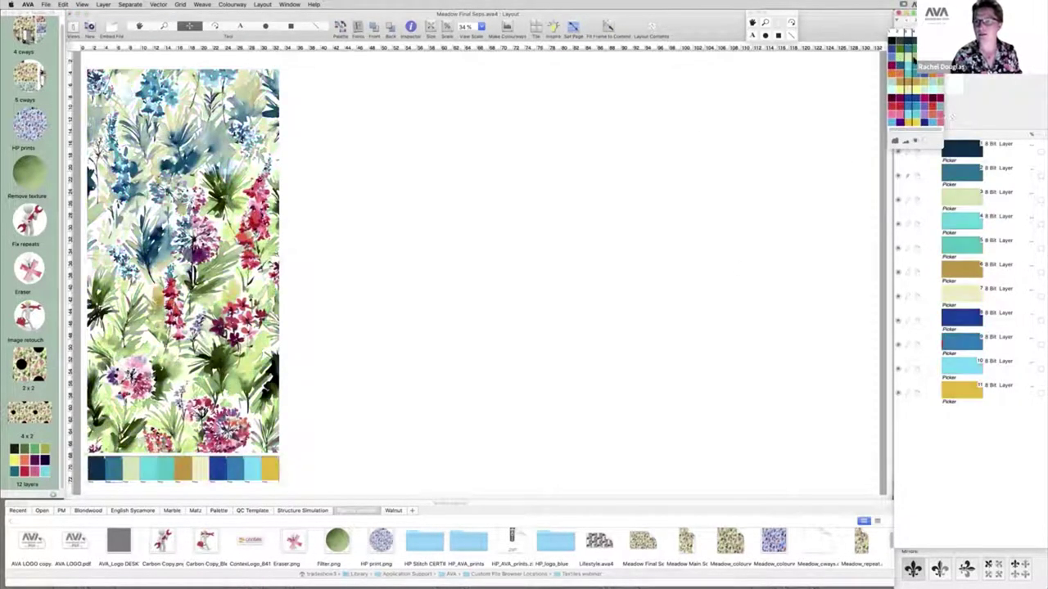
pyautogui.click(916, 60)
pyautogui.click(924, 60)
pyautogui.click(932, 61)
pyautogui.click(939, 60)
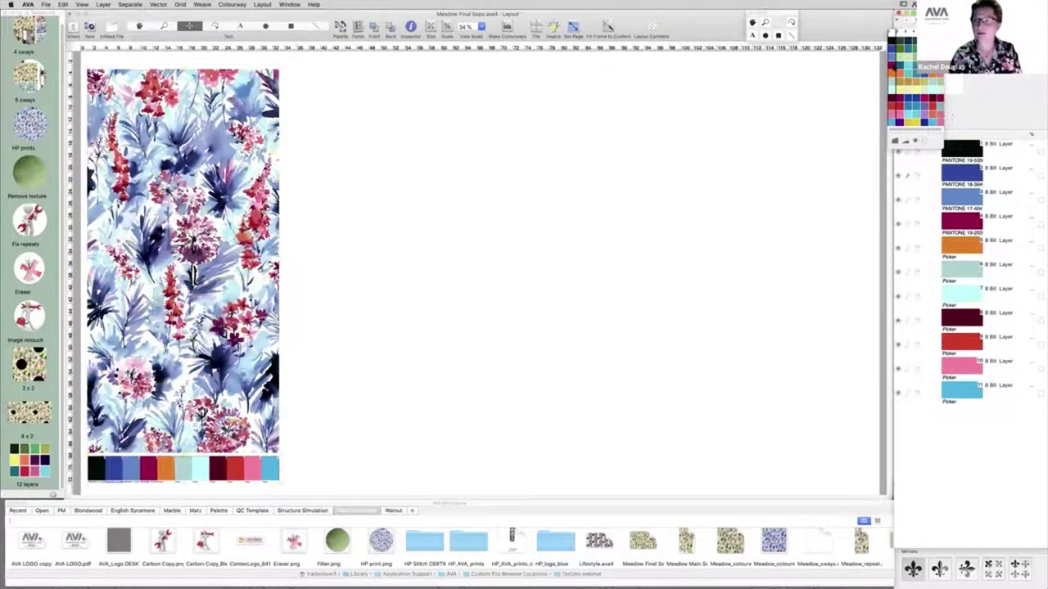
pyautogui.click(898, 67)
pyautogui.press('super+w')
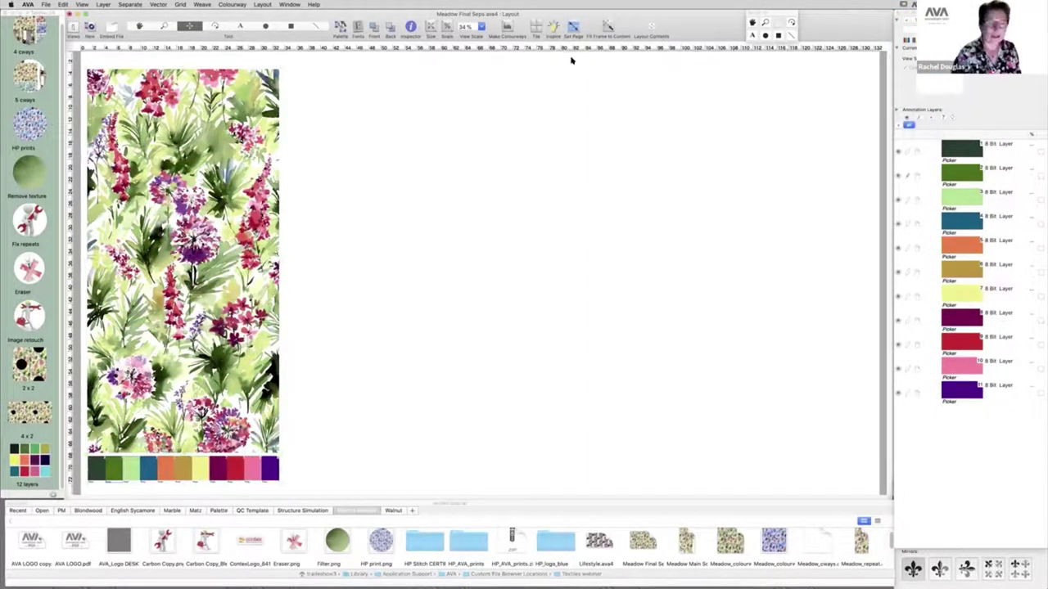
# Step: Open the third framed curtain image from the layout, view it in the green-and-blue colourway and close its window
pyautogui.click(541, 77)
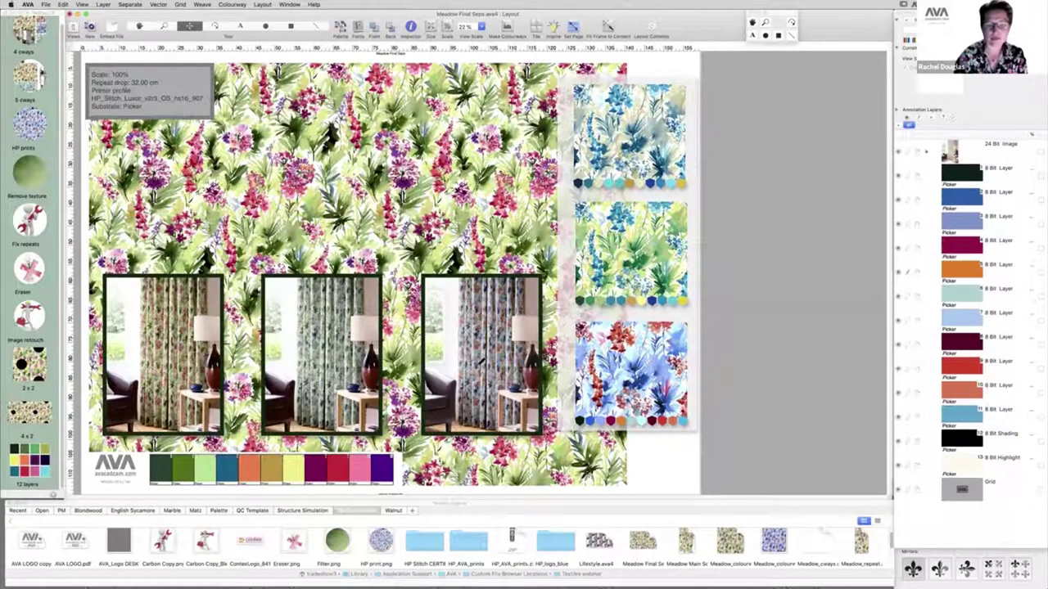
pyautogui.doubleClick(482, 361)
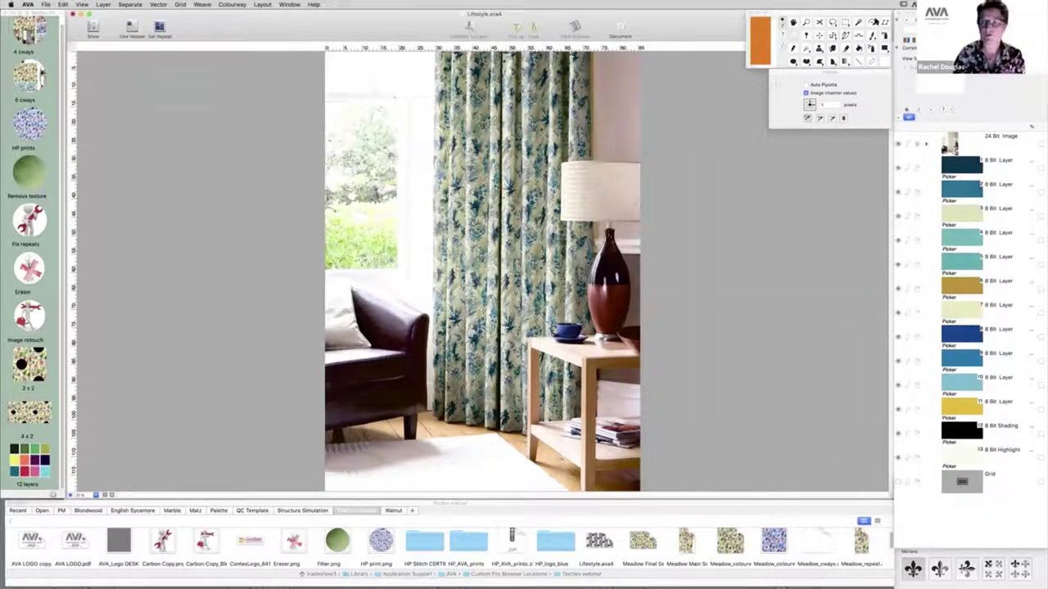
pyautogui.click(924, 40)
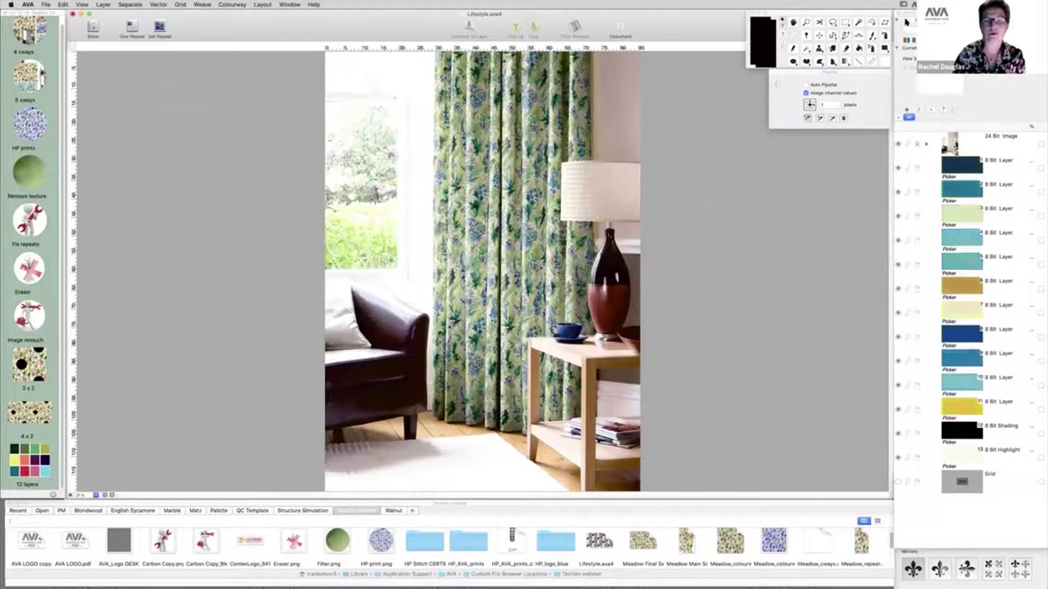
pyautogui.click(80, 15)
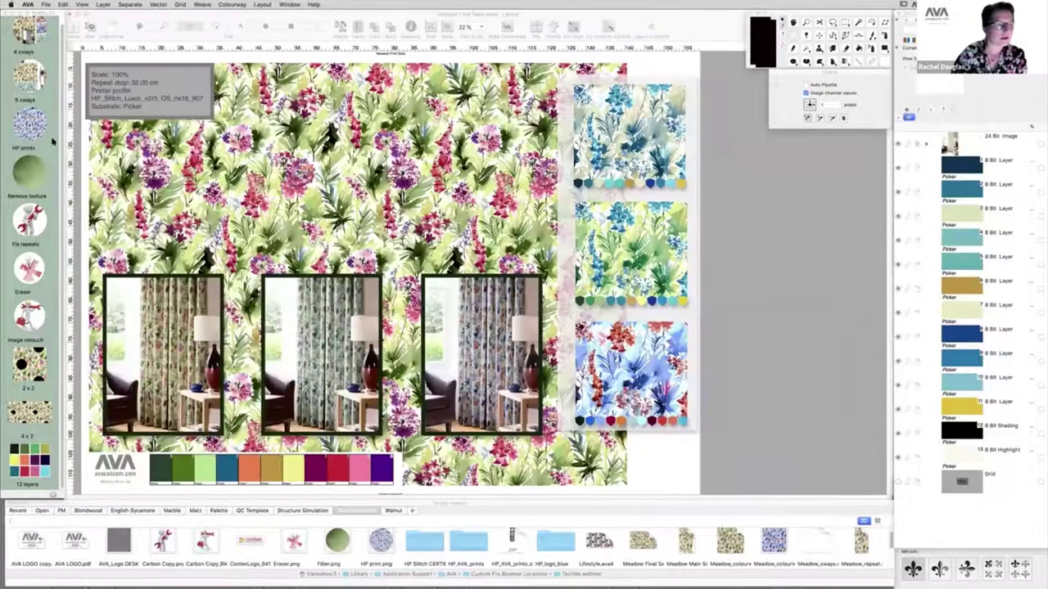
# Step: Apply the saved HP prints layout to the Meadow design
pyautogui.click(29, 124)
pyautogui.click(29, 124)
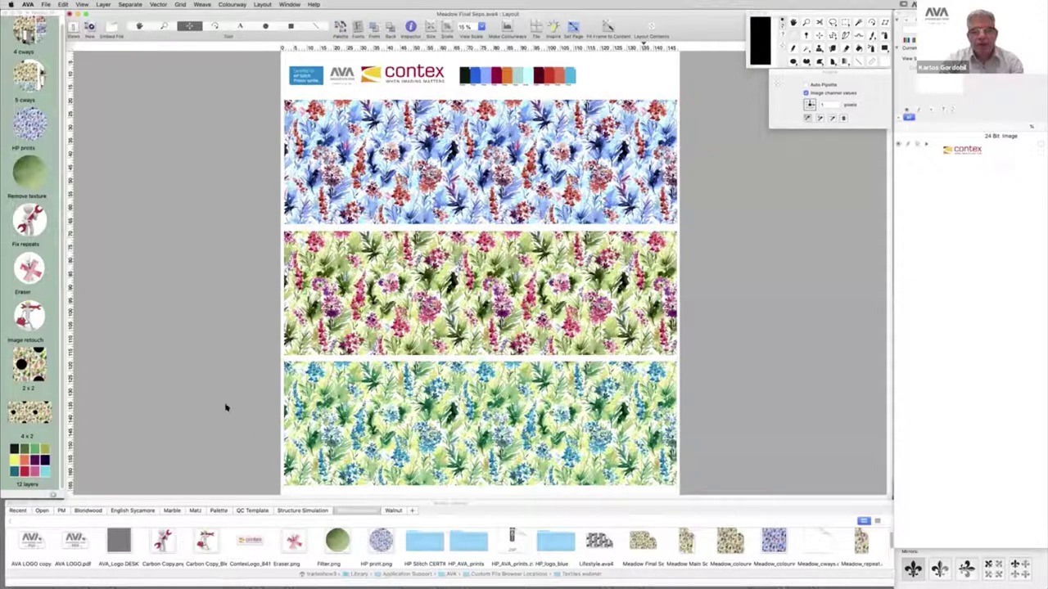
# Step: Switch to AVA CMS Controller to view the monitor and printer profiles
pyautogui.press('super+Tab')
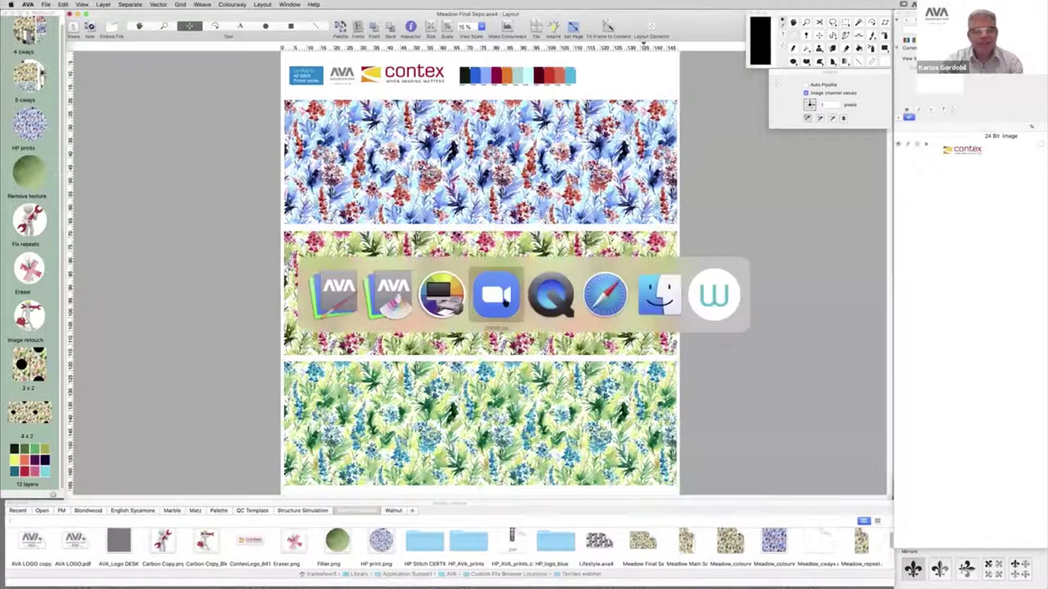
pyautogui.click(446, 305)
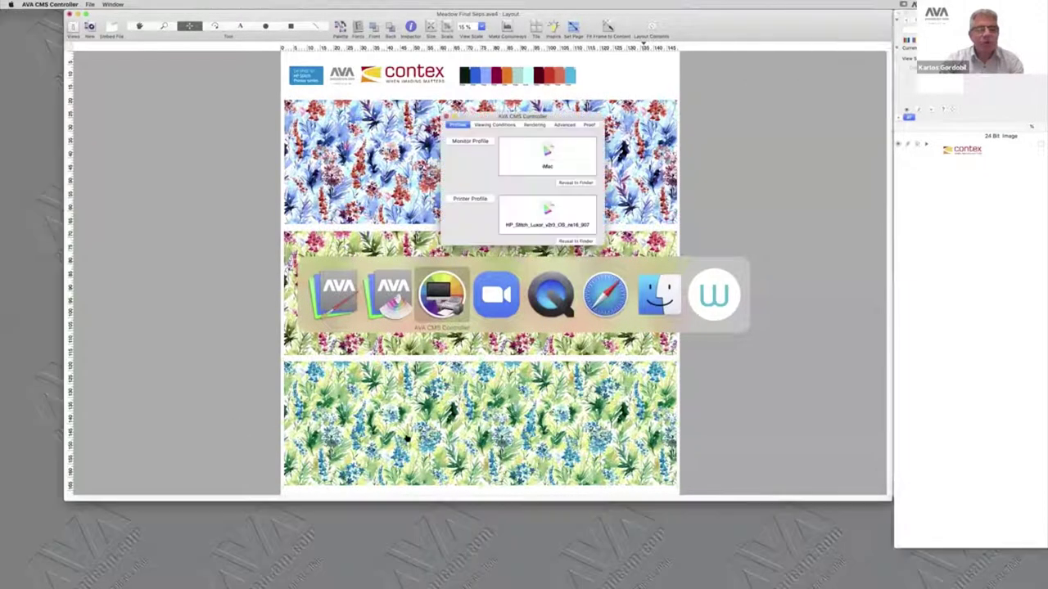